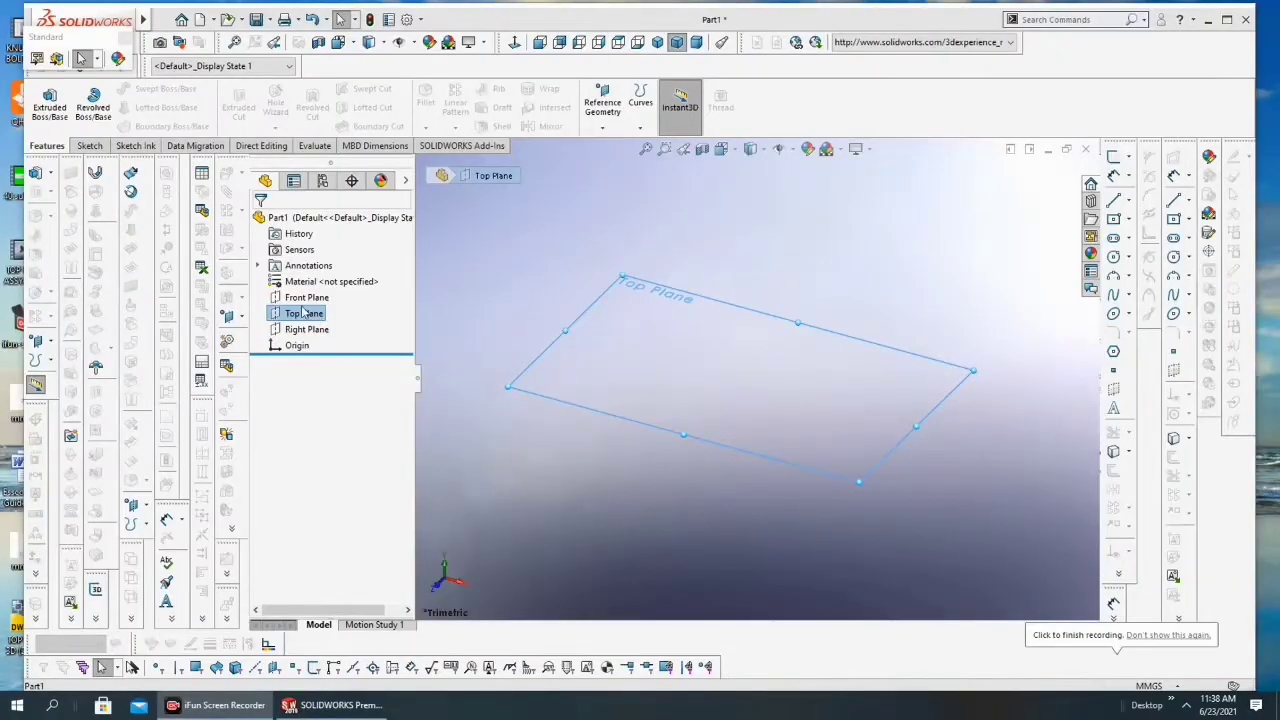
Draw a circle centred on the origin of the Top Plane
left_click(90, 146)
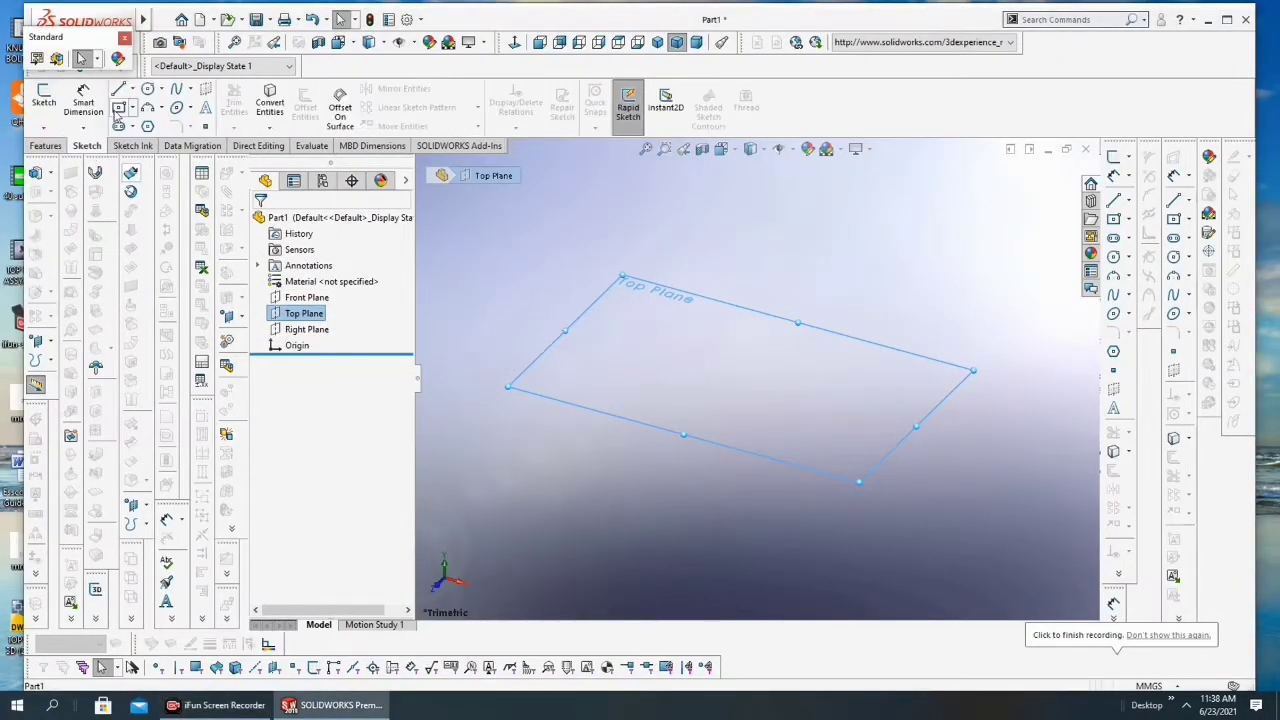
left_click(147, 88)
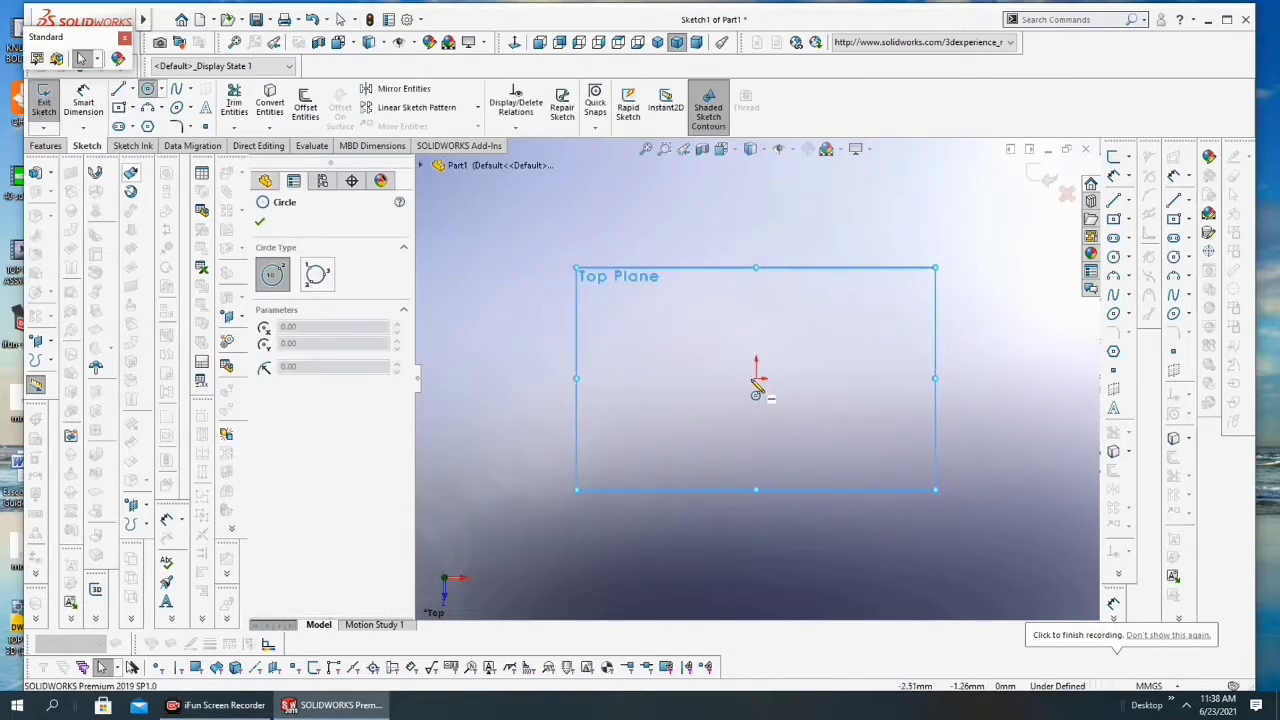
left_click(757, 377)
left_click(660, 315)
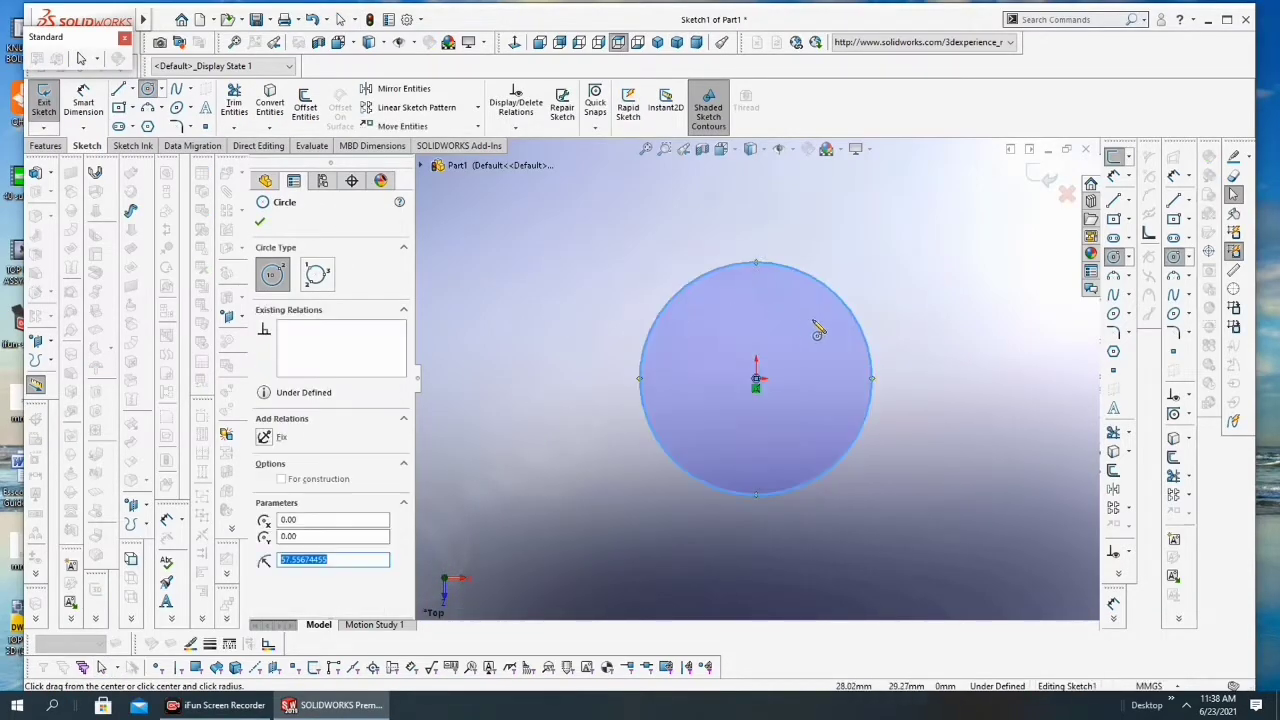
Size the circle to a 200 mm diameter, then delete the diameter dimension
left_click(83, 100)
left_click(641, 364)
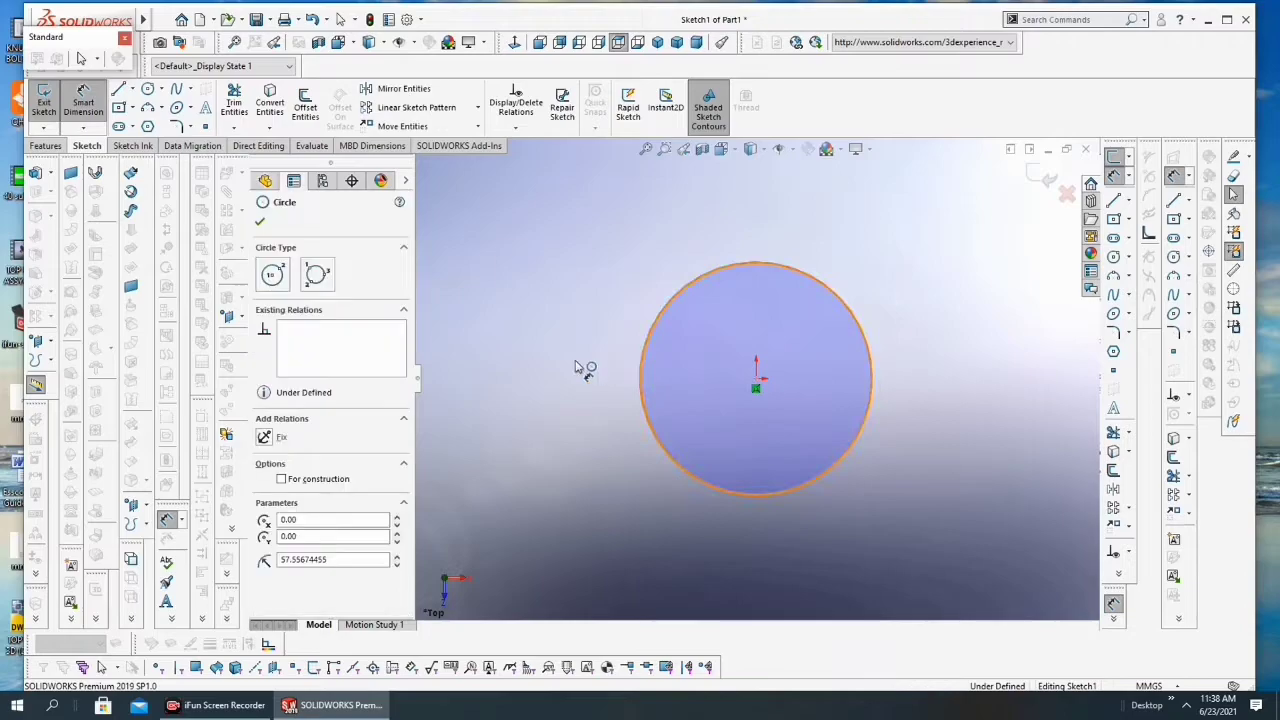
left_click(575, 362)
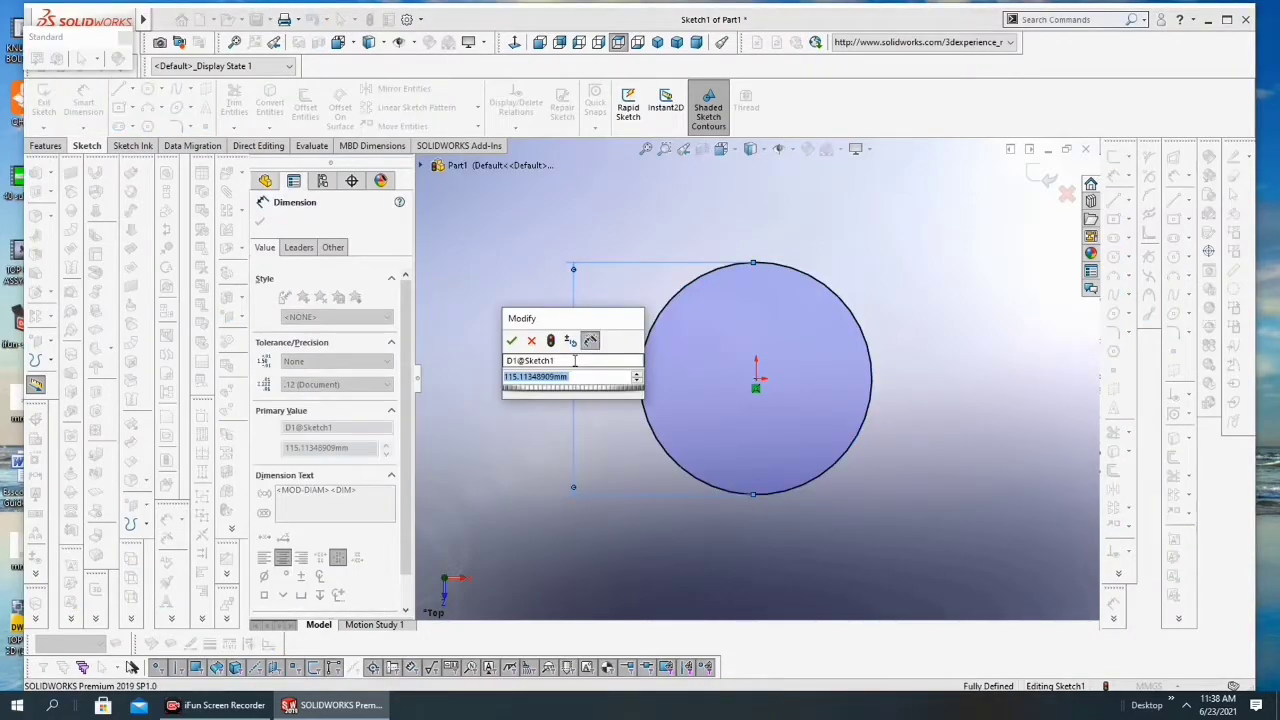
type("200")
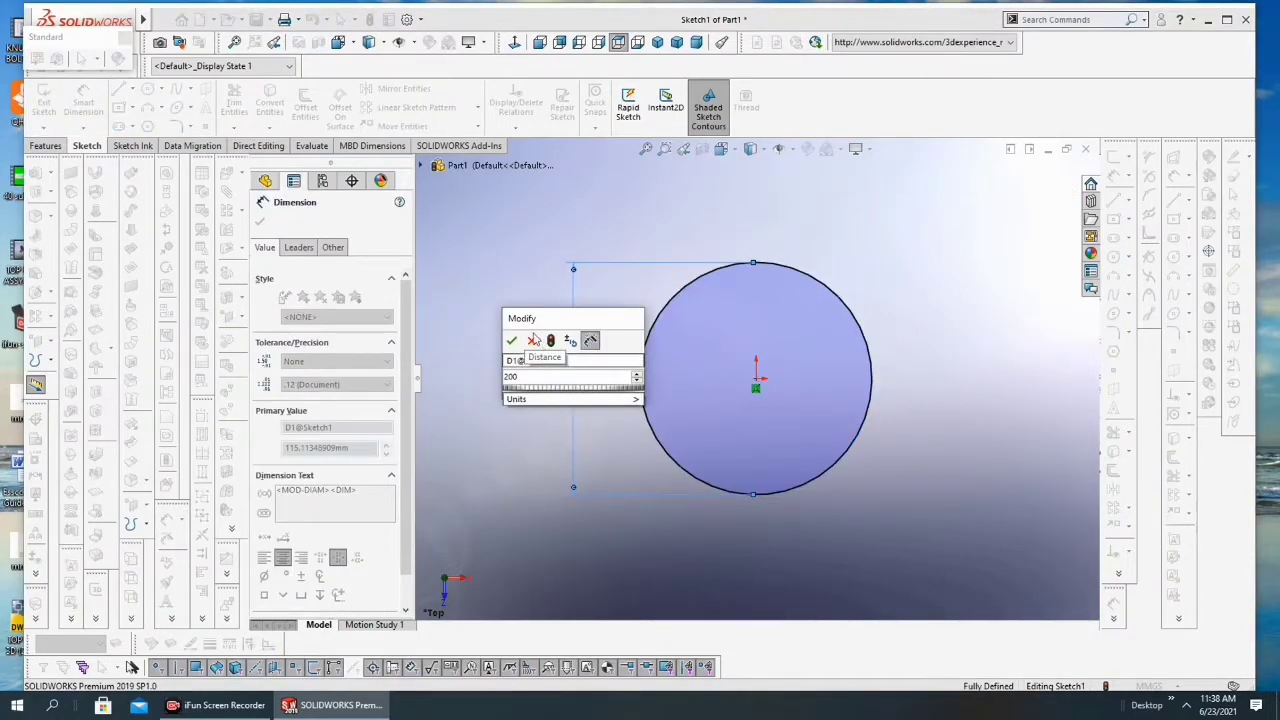
left_click(511, 342)
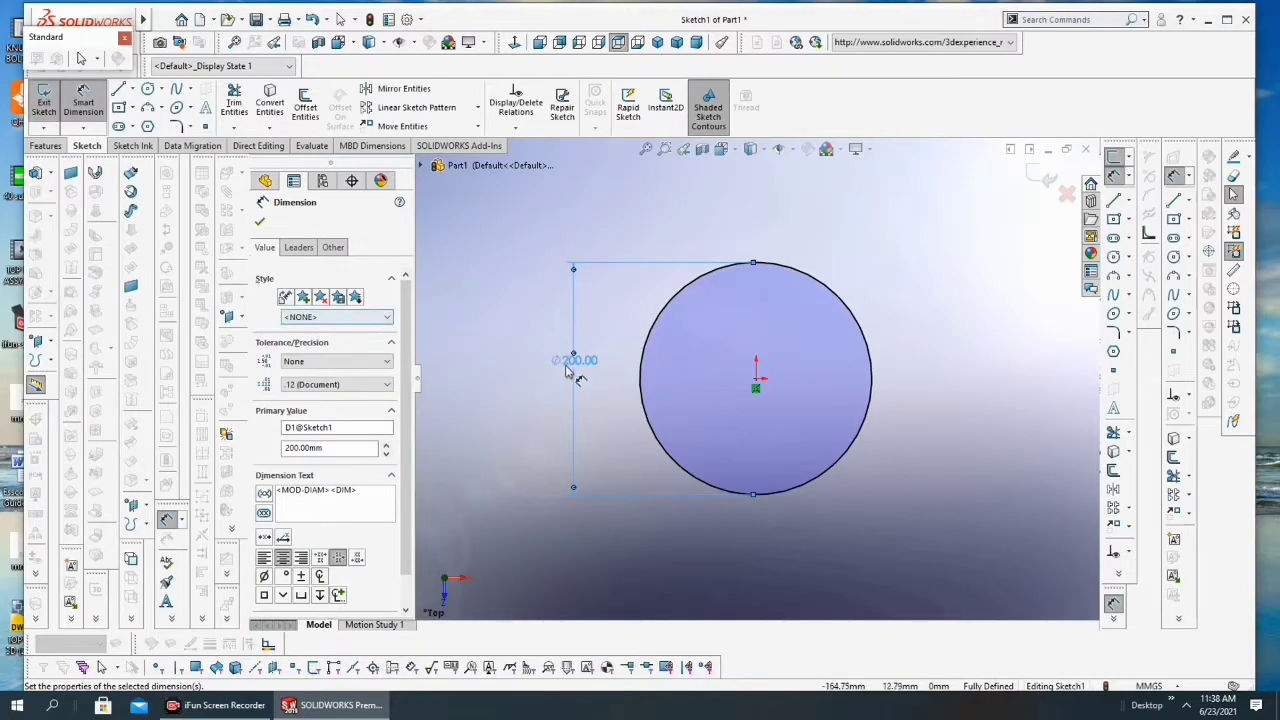
left_click(259, 223)
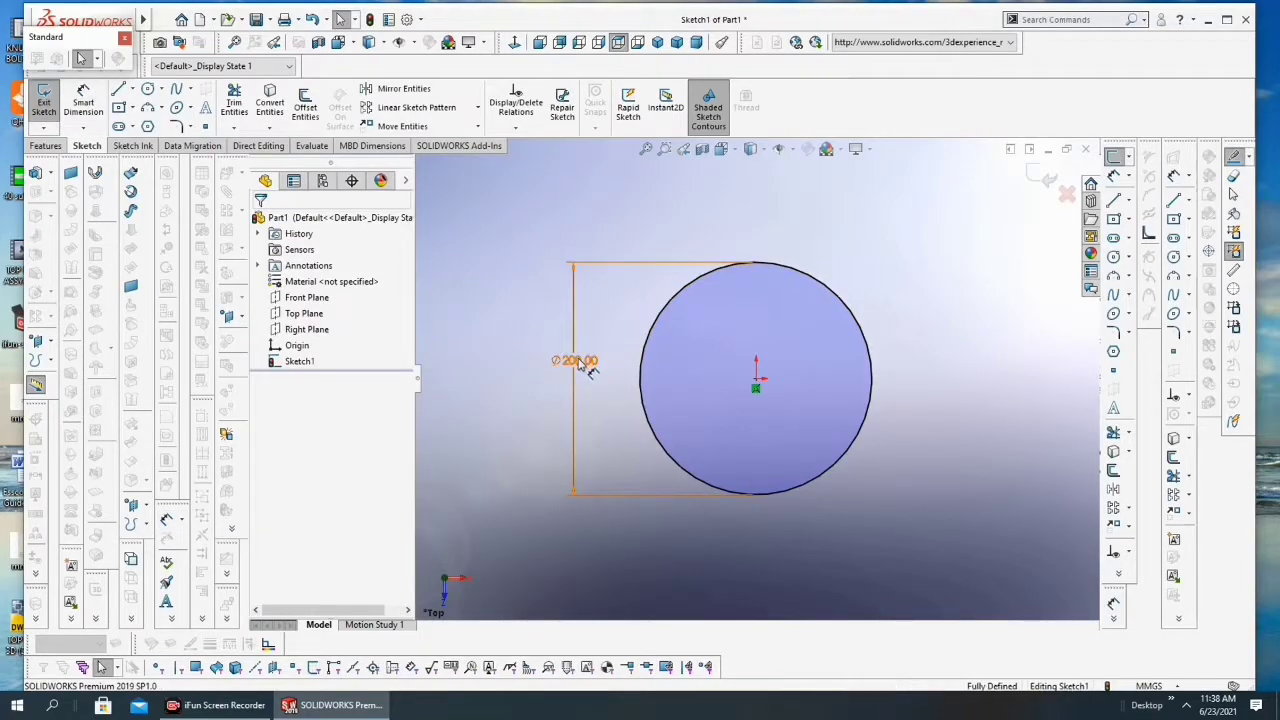
right_click(592, 361)
left_click(596, 548)
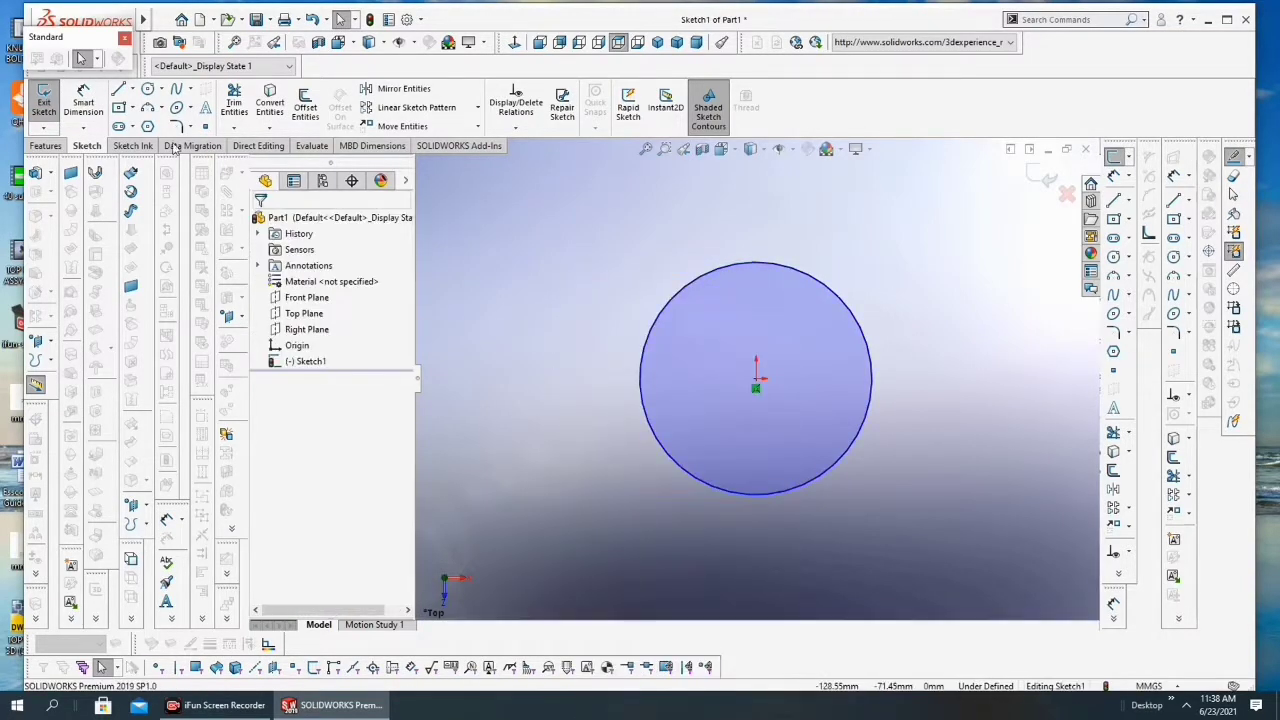
Extrude the circle as a 200 mm blind Boss-Extrude into a solid cylinder
left_click(50, 174)
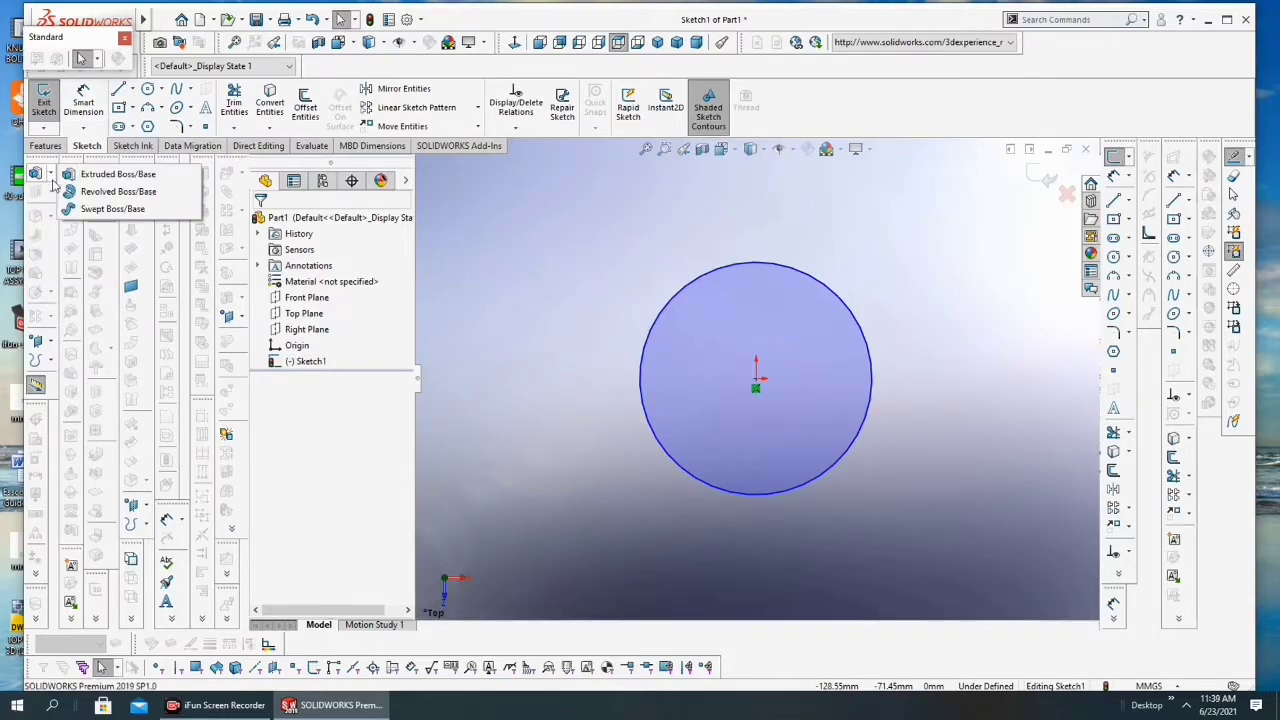
left_click(95, 174)
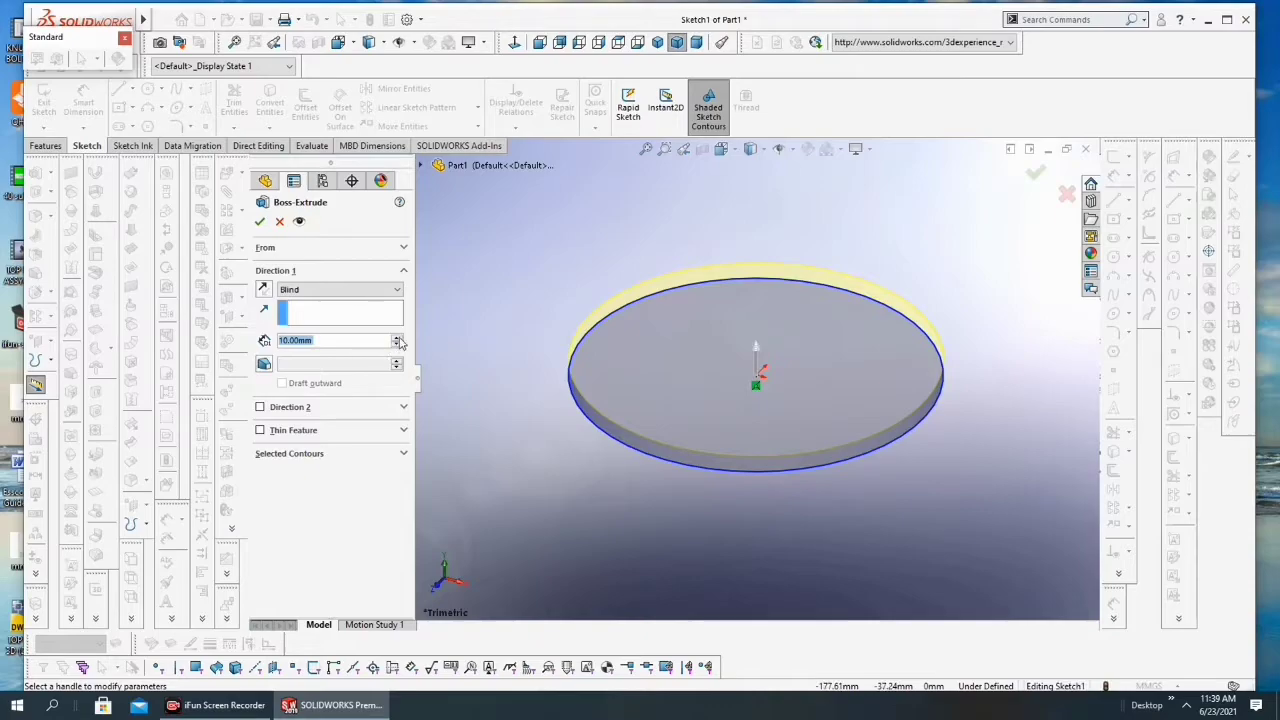
type("2")
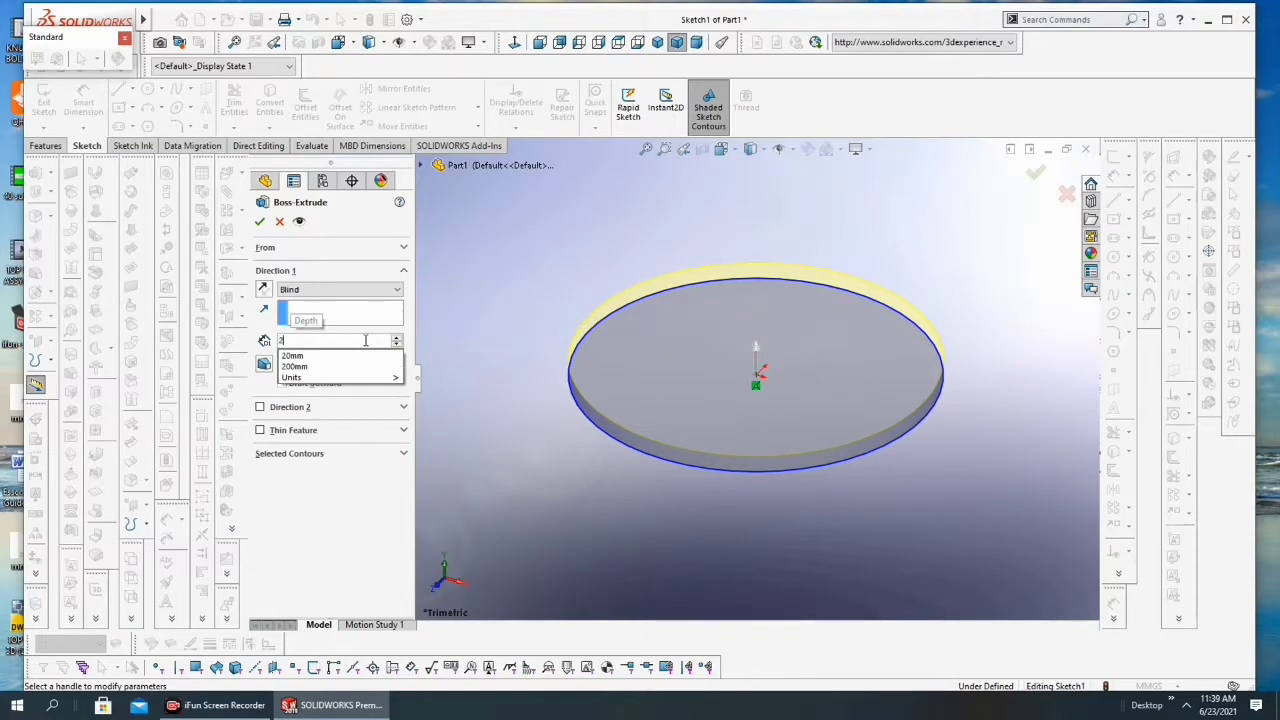
type("00")
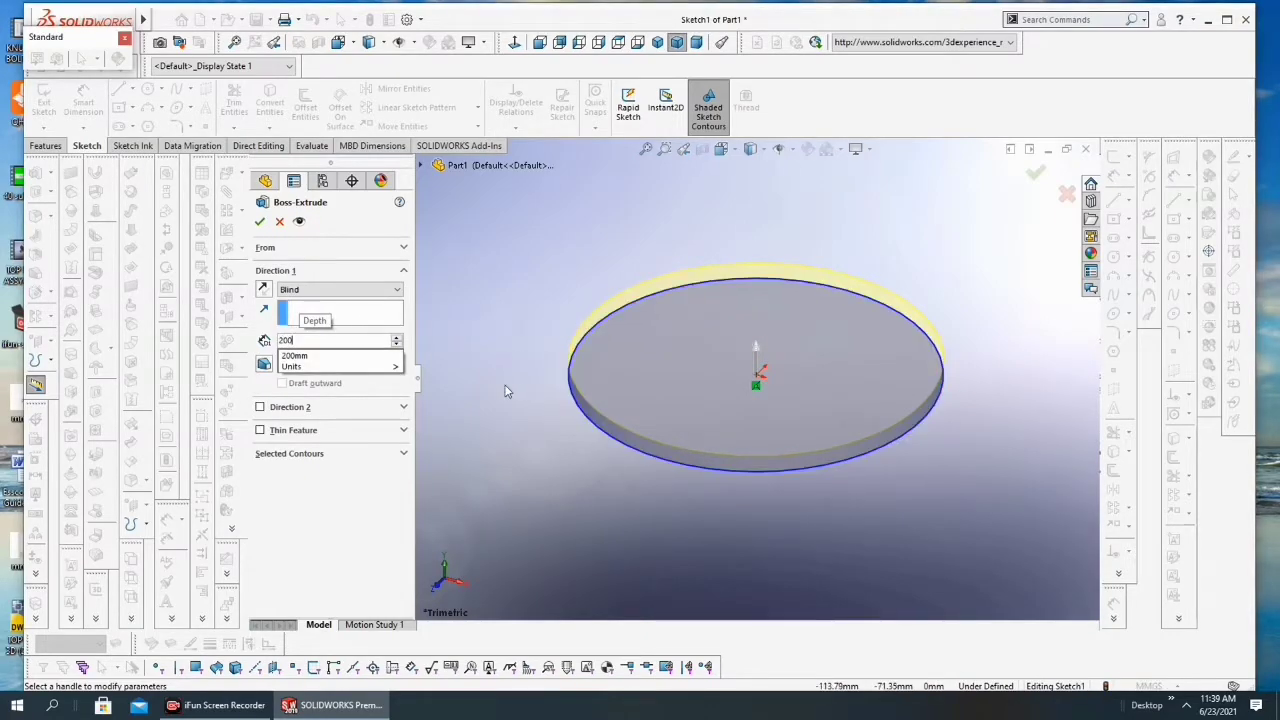
key("Return")
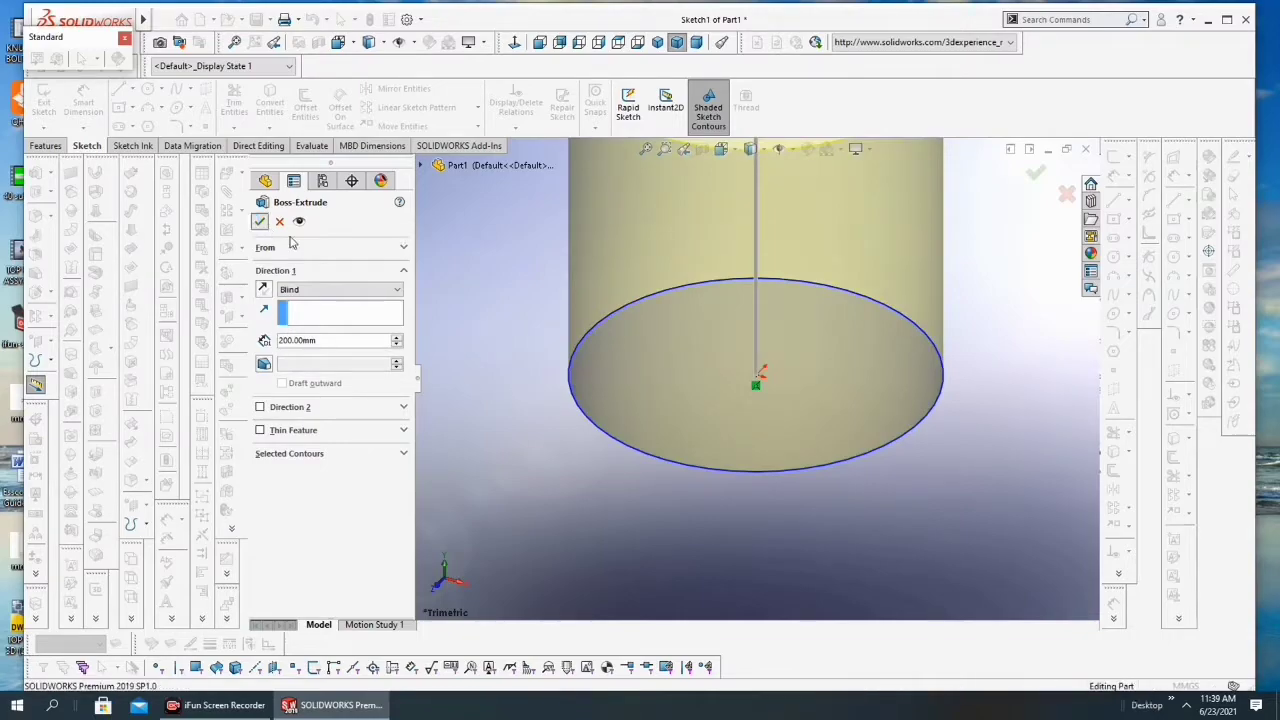
left_click(258, 221)
scroll(724, 310, "up", 3)
scroll(851, 240, "down", 2)
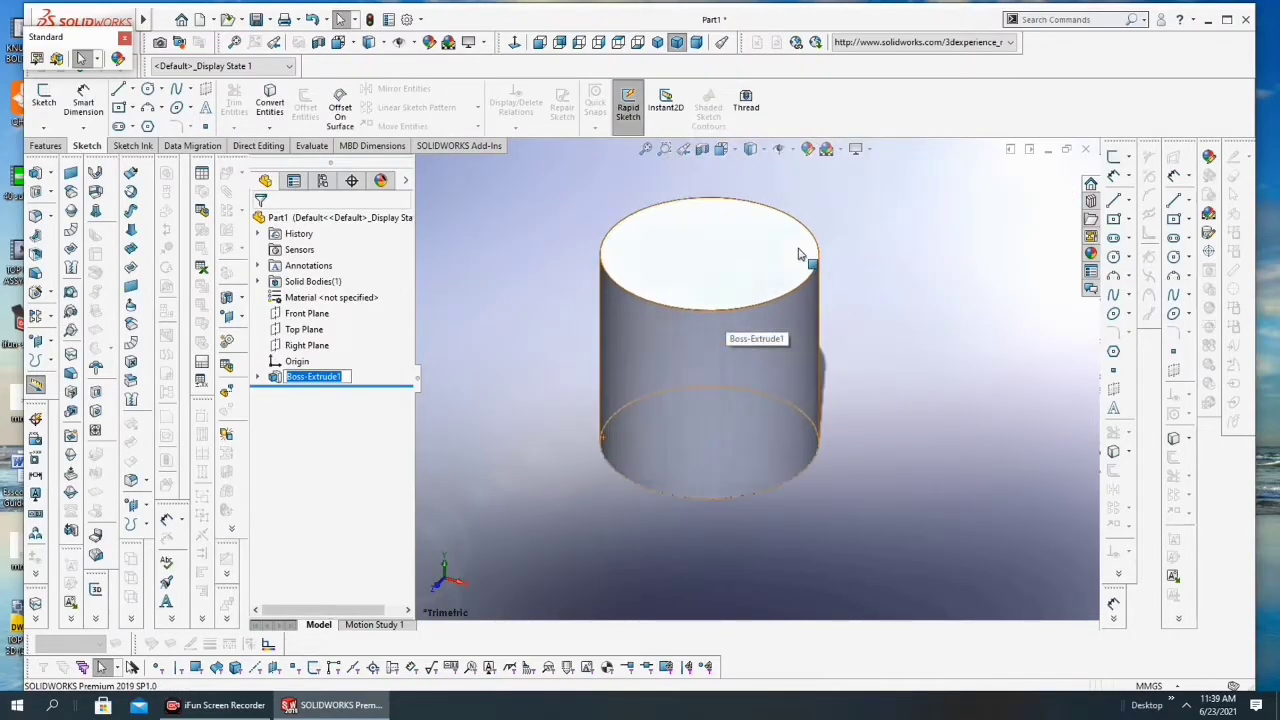
Switch to the front view and select the Front Plane for sketching
left_click(736, 150)
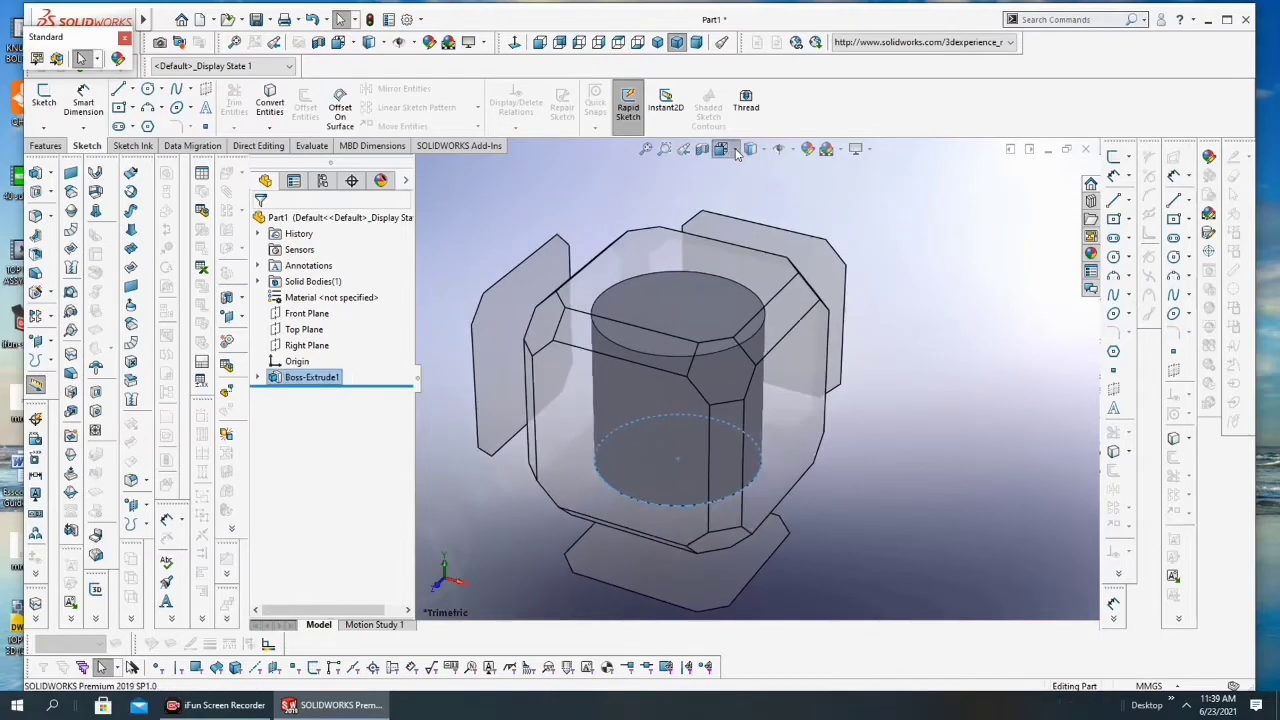
left_click(745, 215)
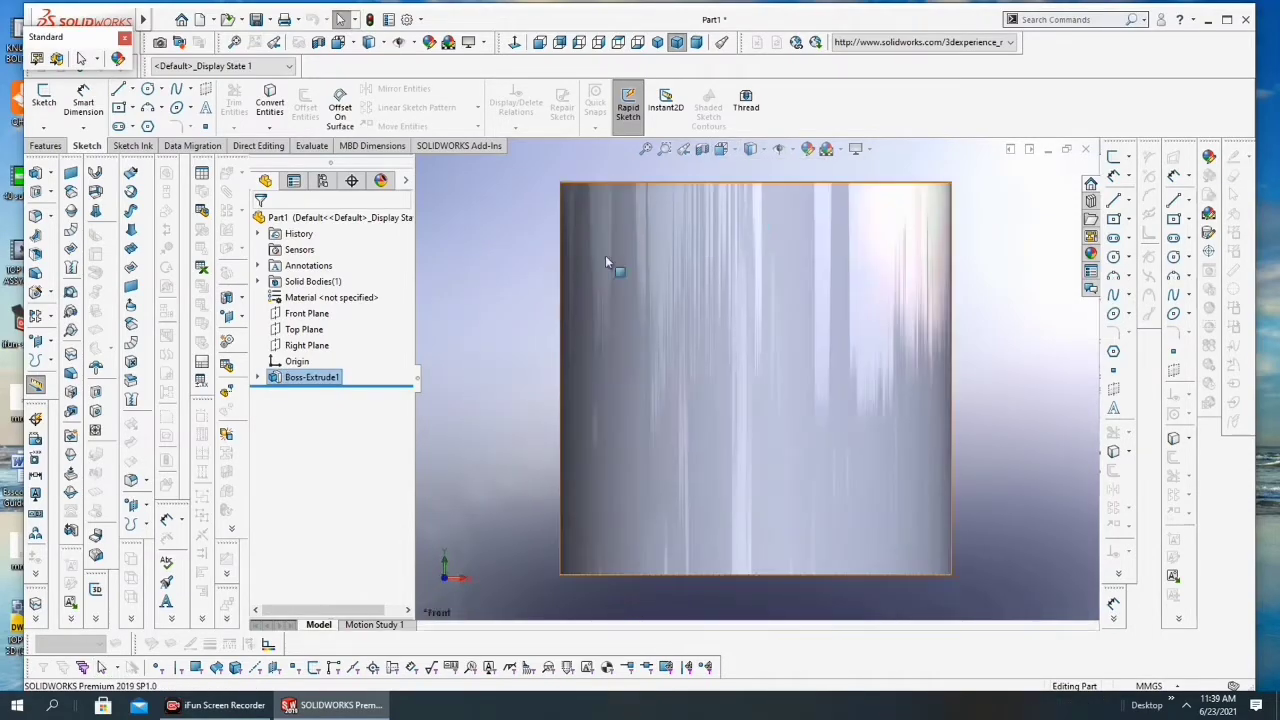
left_click(265, 314)
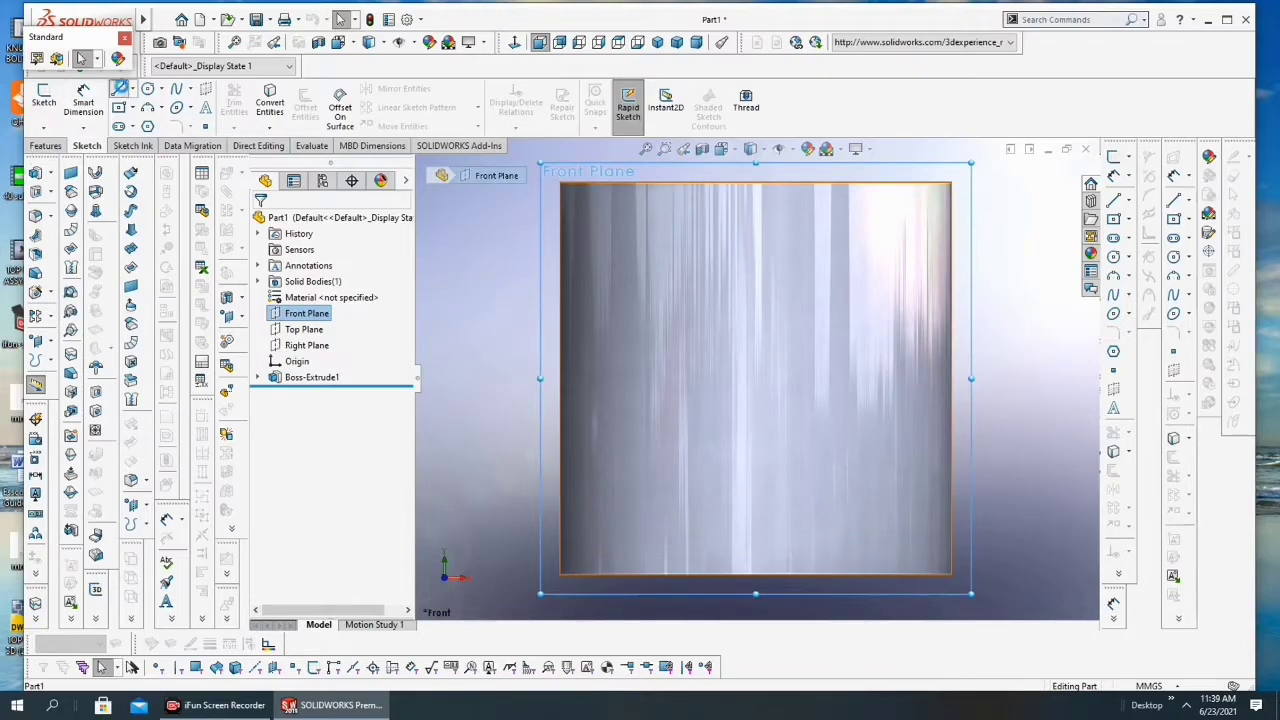
Draw a low horizontal line, a diagonal rise and a high horizontal line across the cylinder
left_click(119, 88)
left_click(560, 489)
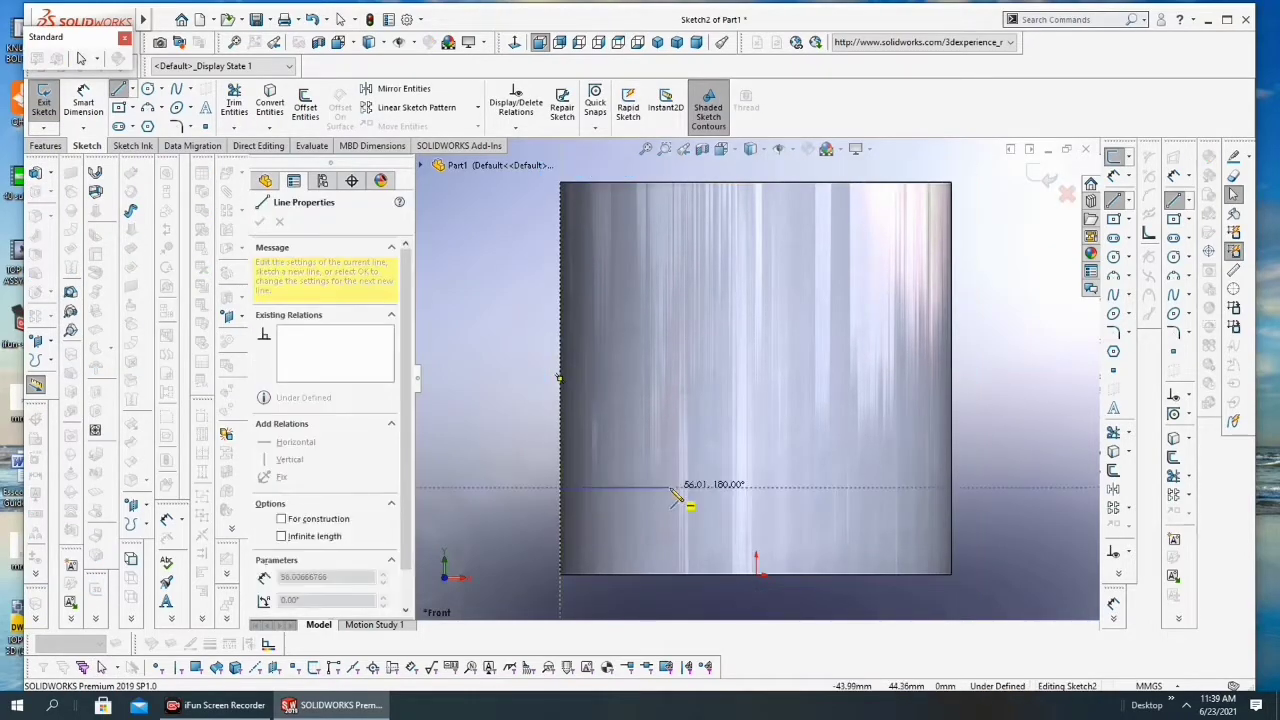
left_click(676, 488)
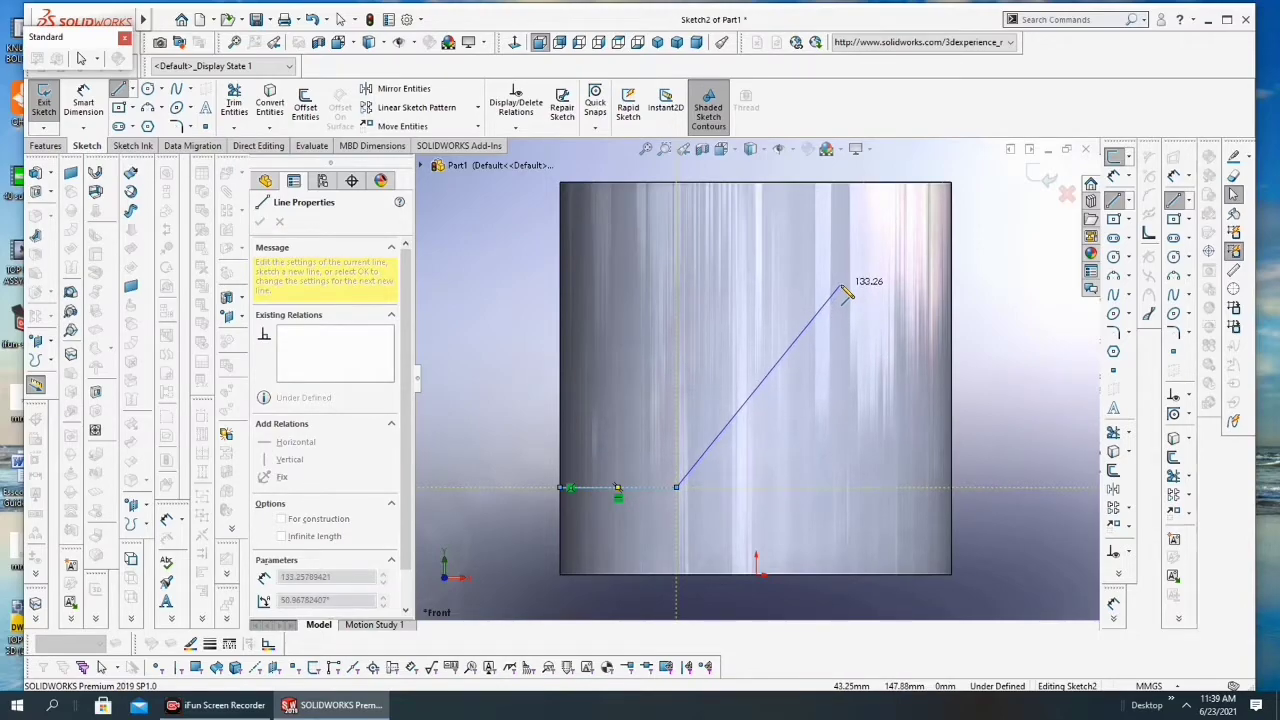
left_click(838, 286)
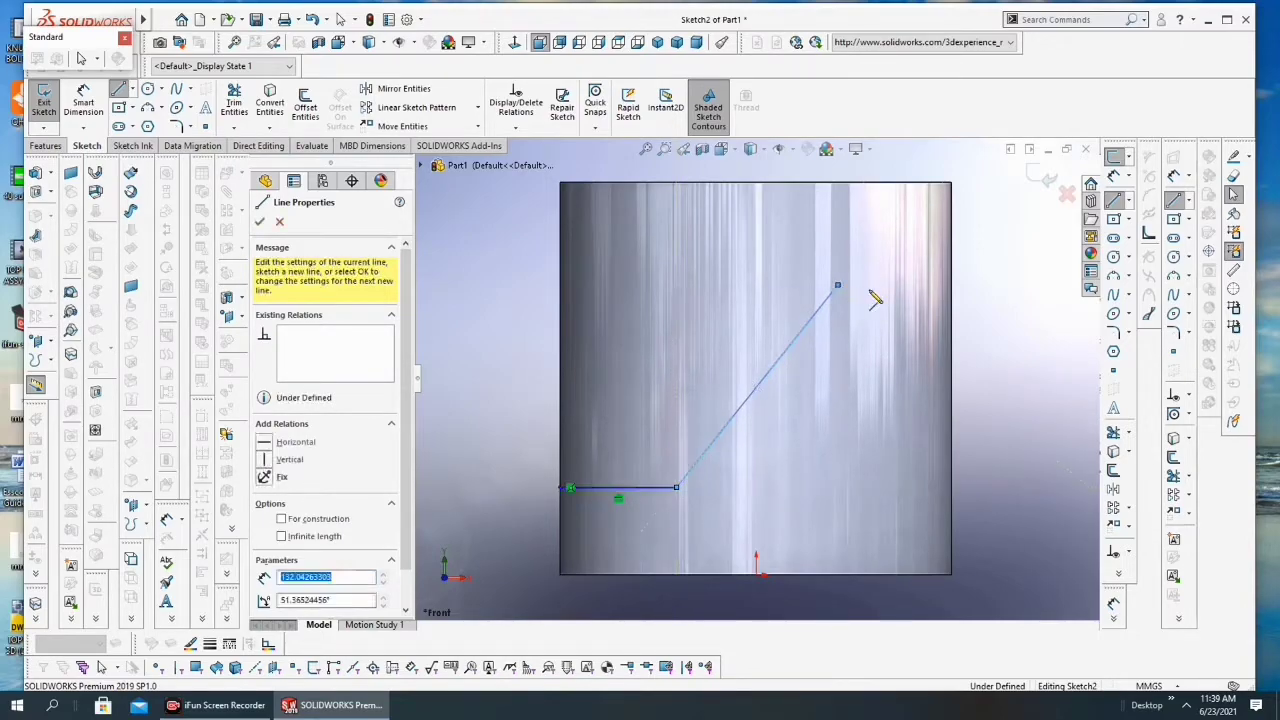
left_click(952, 286)
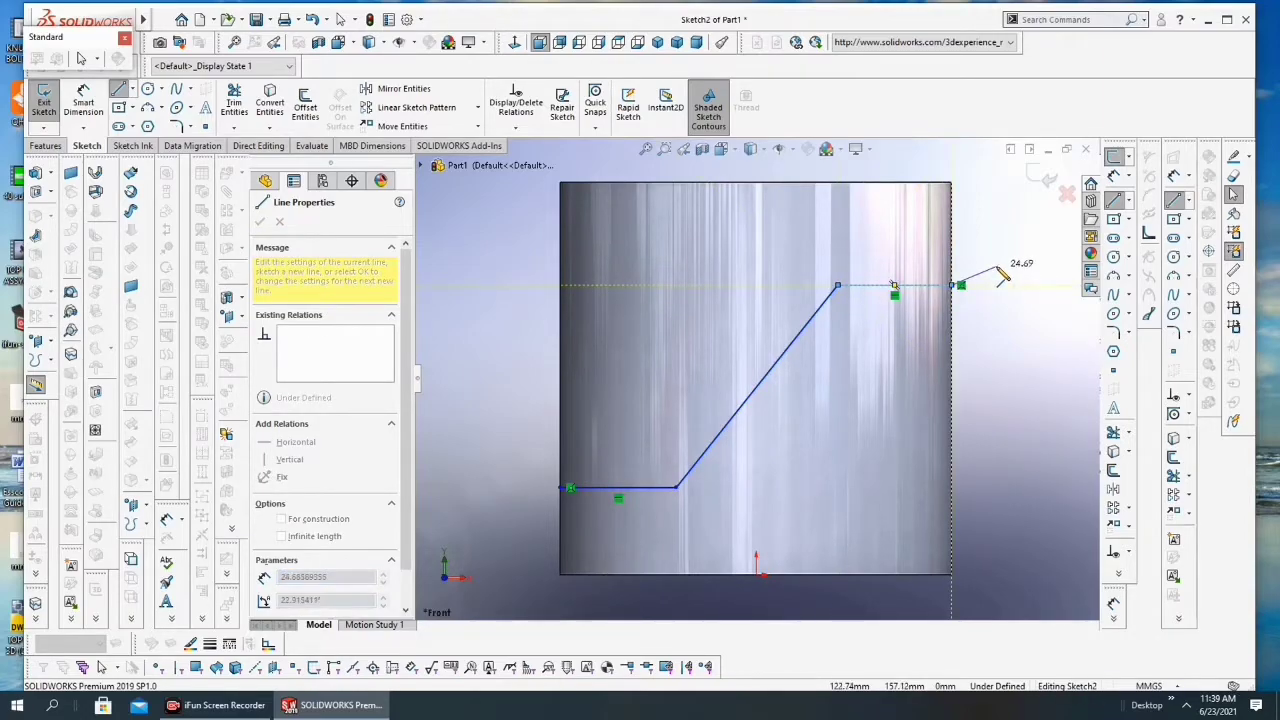
key("Escape")
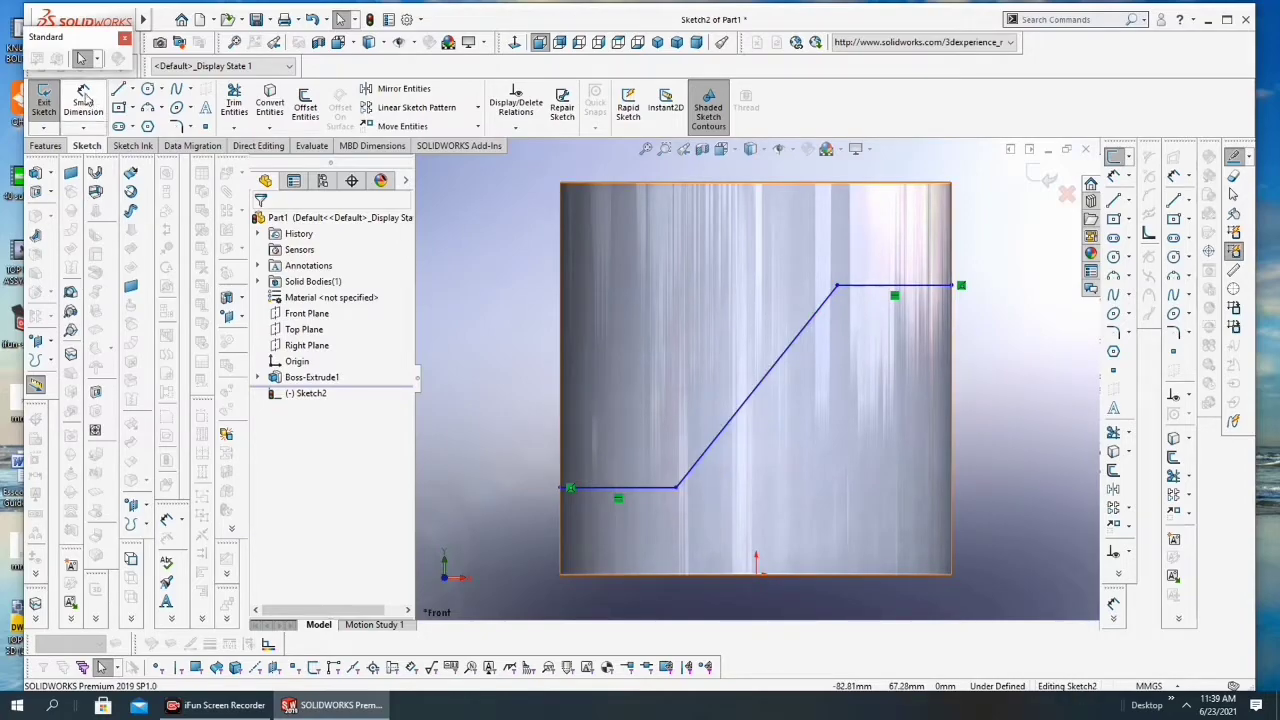
left_click(85, 97)
Set a 45° angle between the lower line and the diagonal, then delete that dimension
left_click(662, 492)
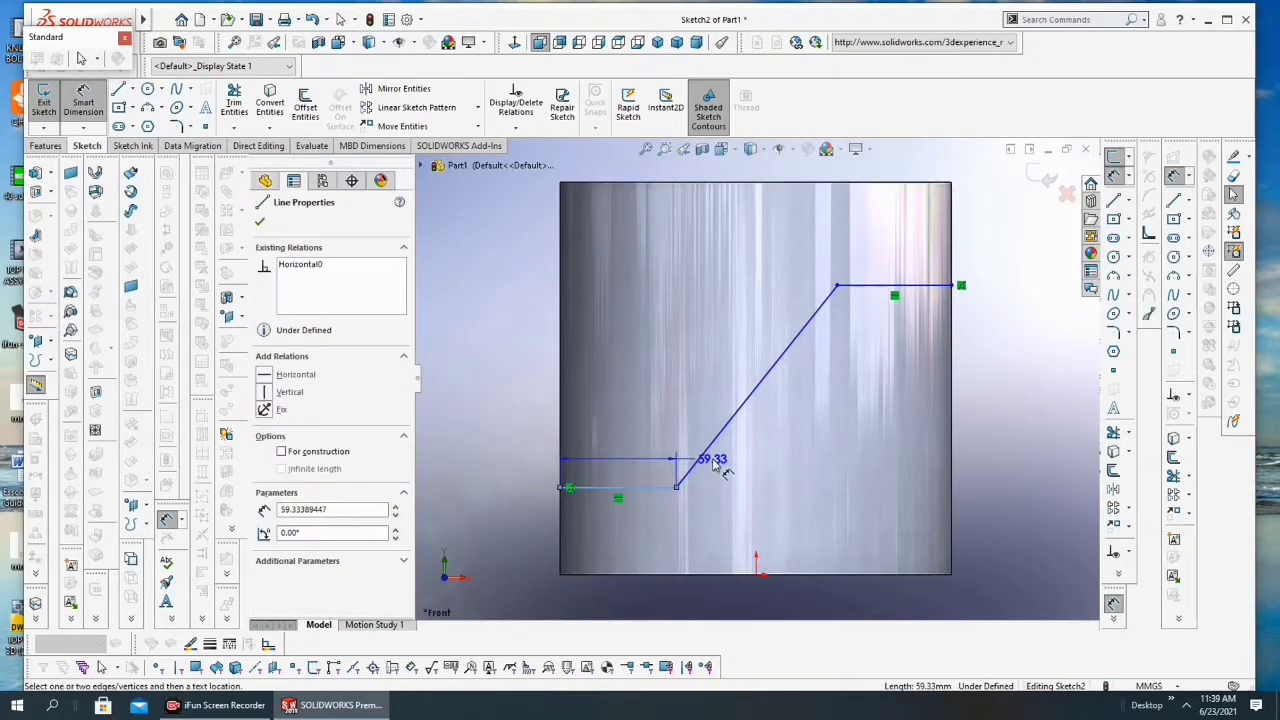
left_click(706, 450)
left_click(781, 444)
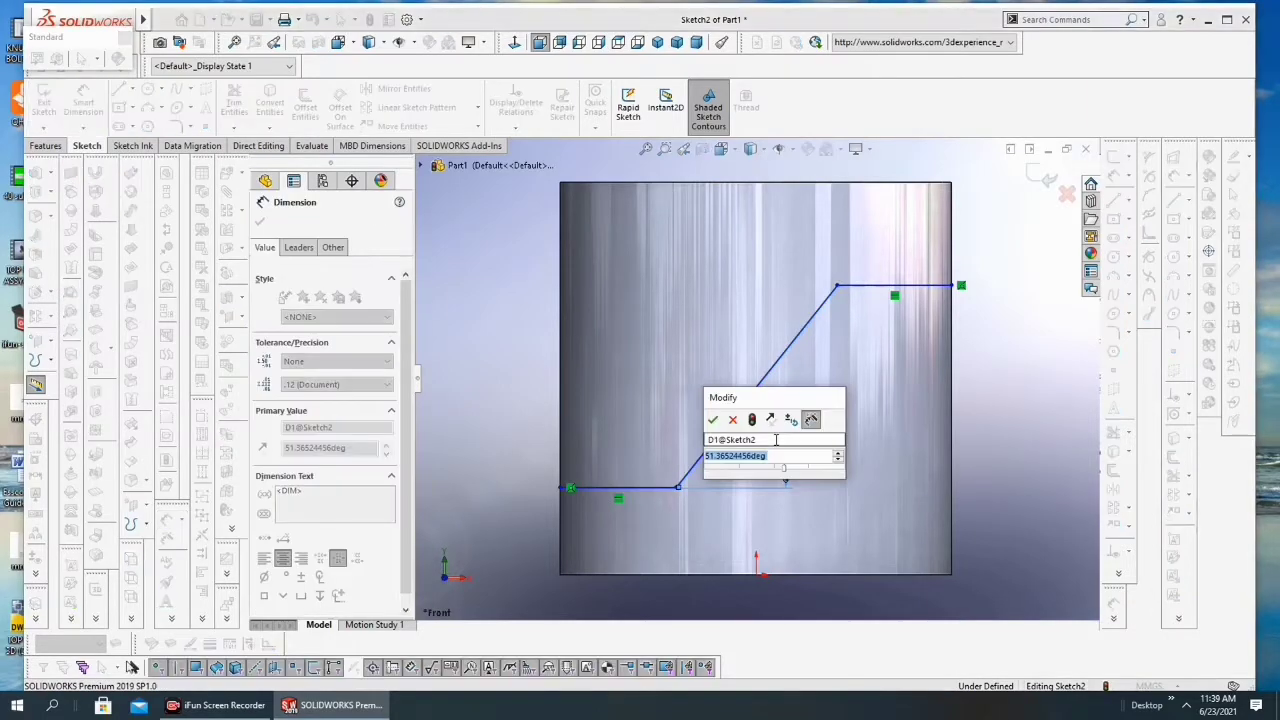
type("45")
left_click(712, 420)
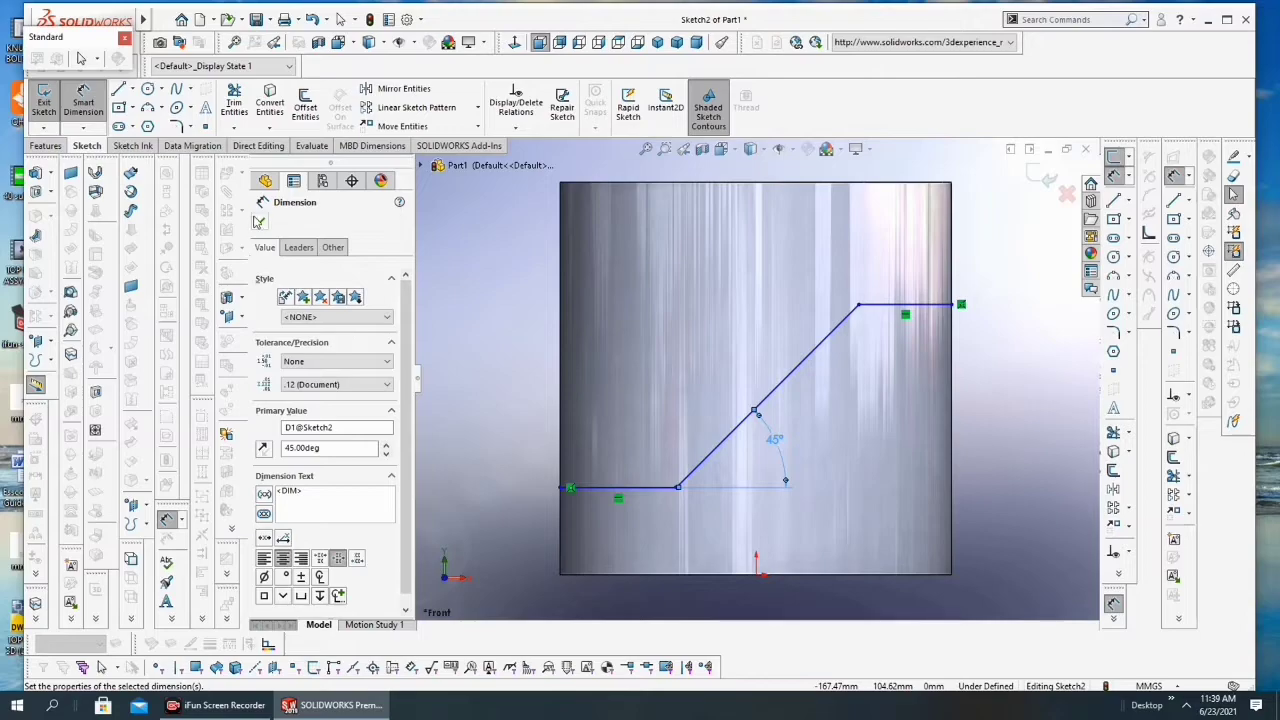
right_click(772, 442)
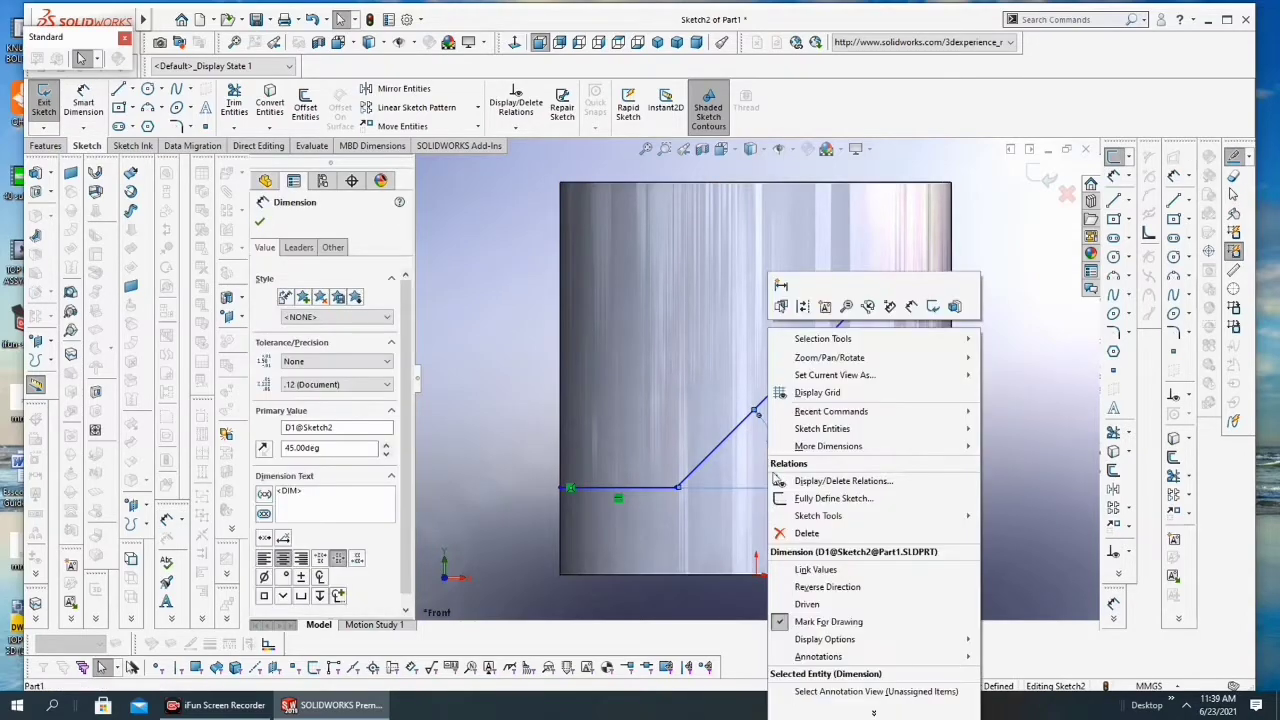
left_click(806, 533)
Add an Equal relation between the top and bottom horizontal lines
left_click(884, 313)
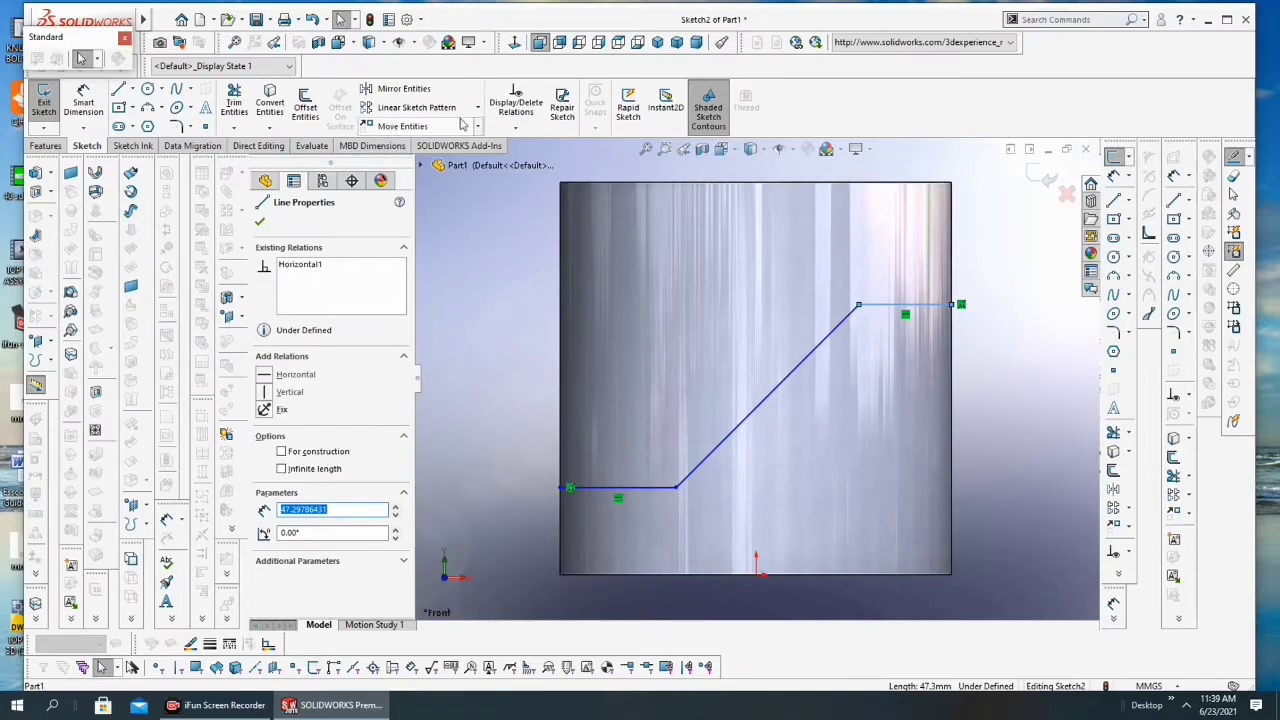
left_click(516, 127)
left_click(513, 166)
left_click(636, 488)
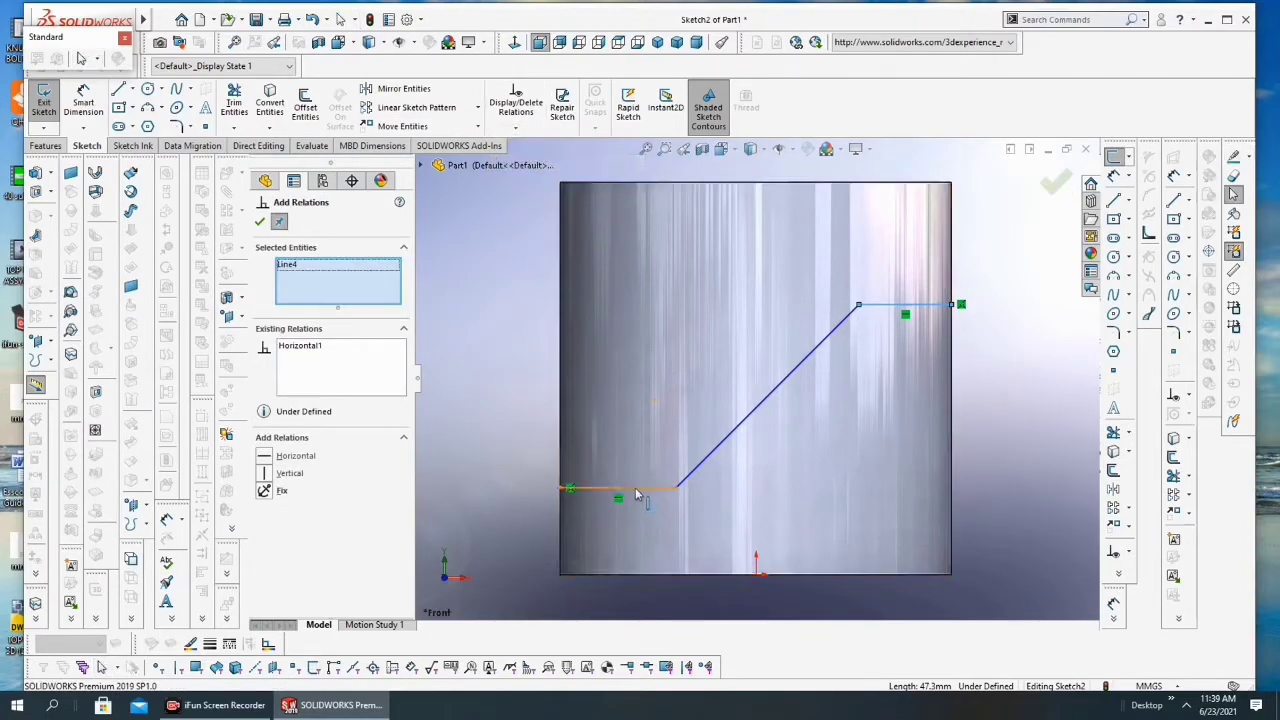
left_click(636, 490)
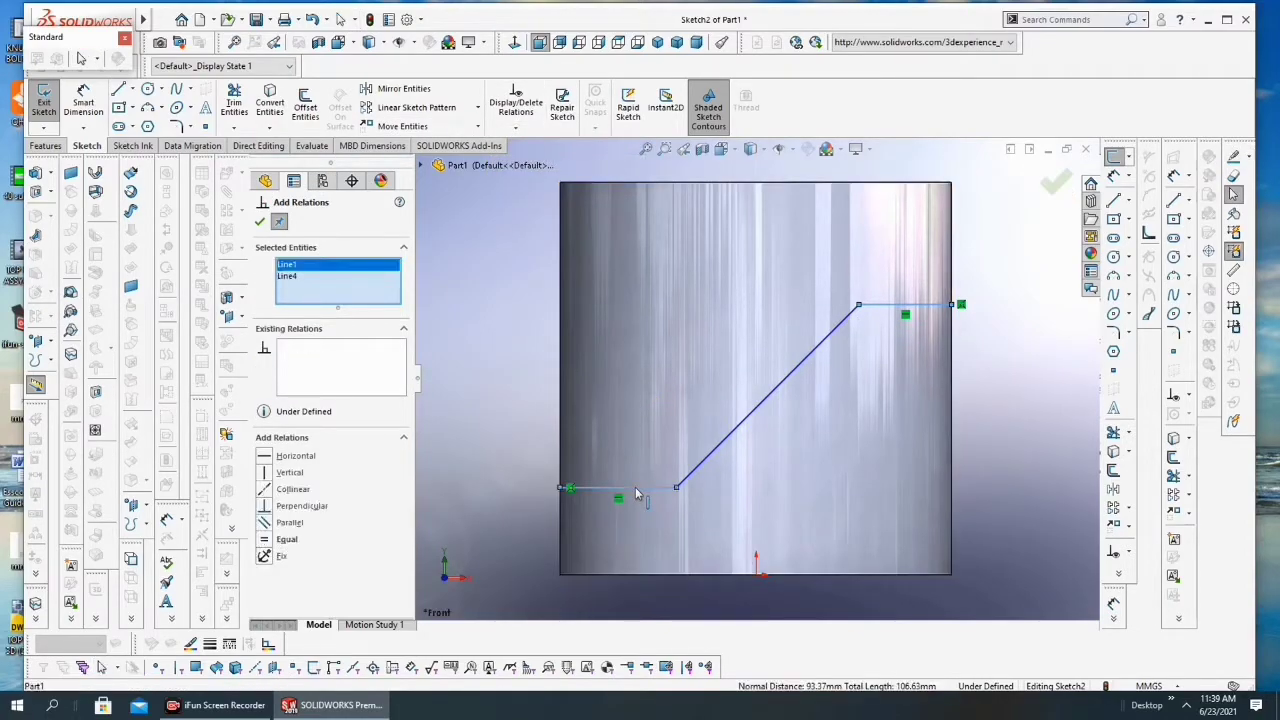
left_click(265, 542)
left_click(260, 223)
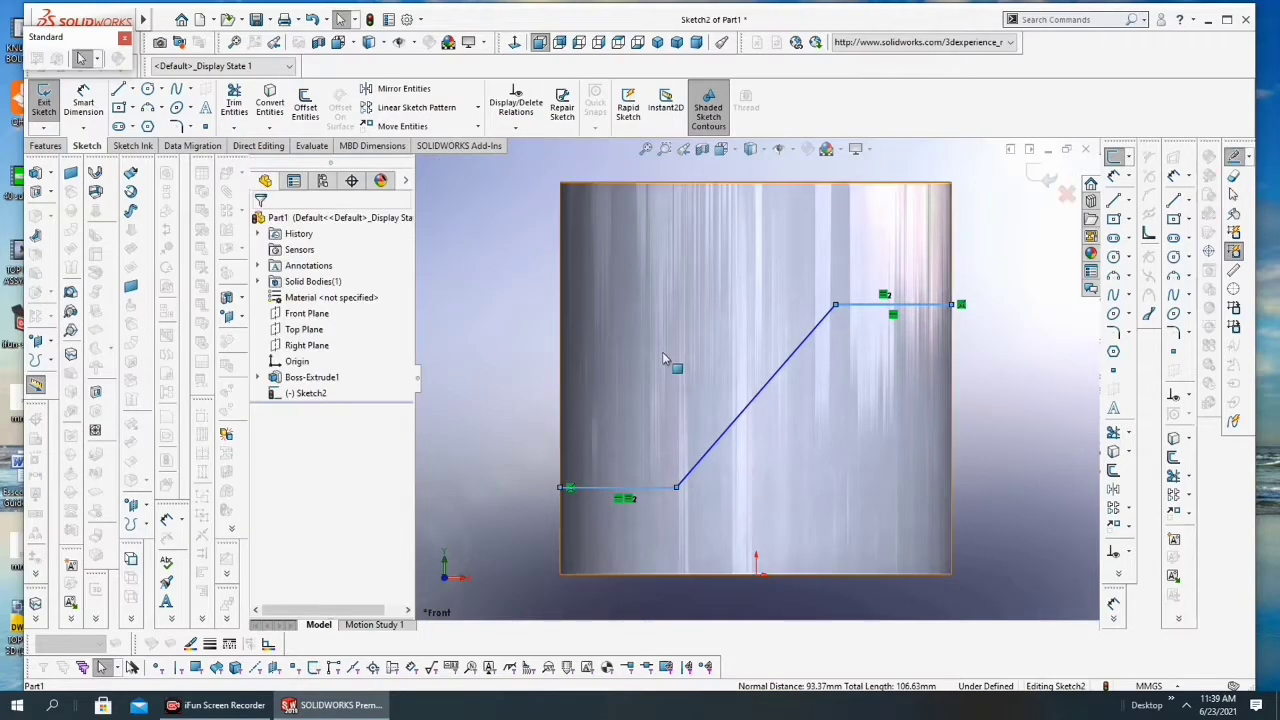
Draw a horizontal line across the face's middle and make it construction geometry
left_click(116, 92)
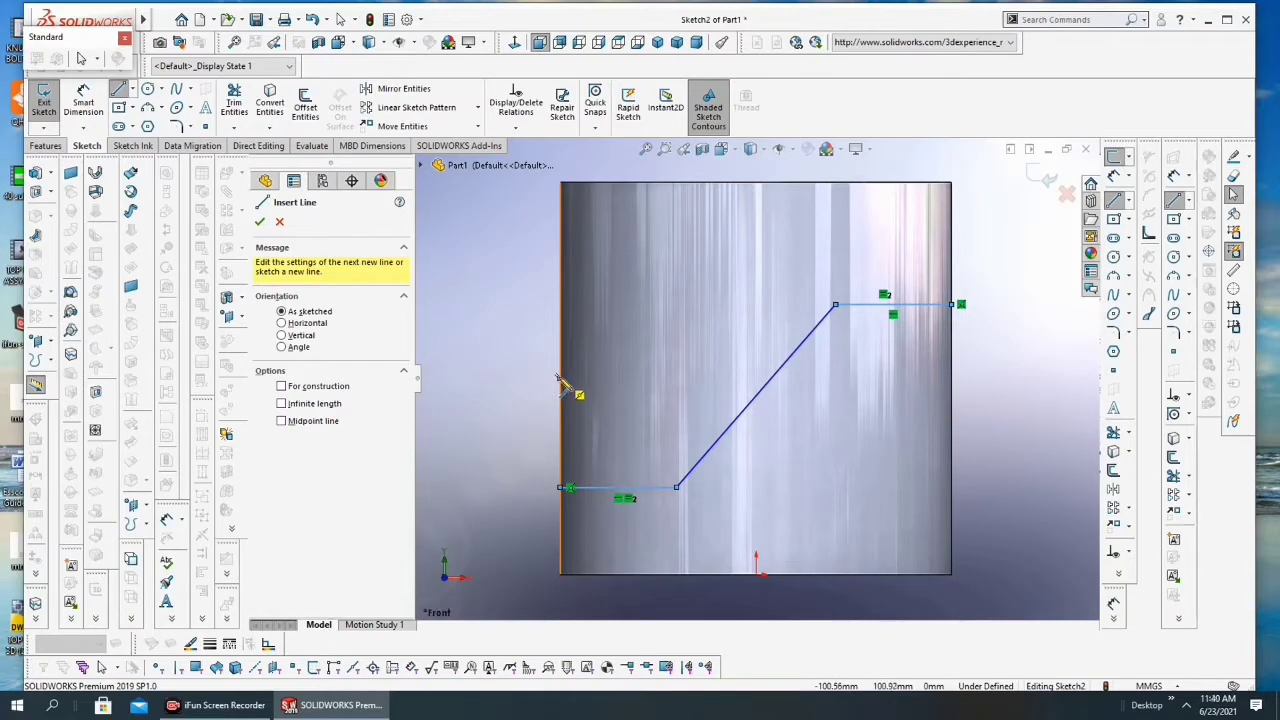
left_click_drag(560, 377, 952, 376)
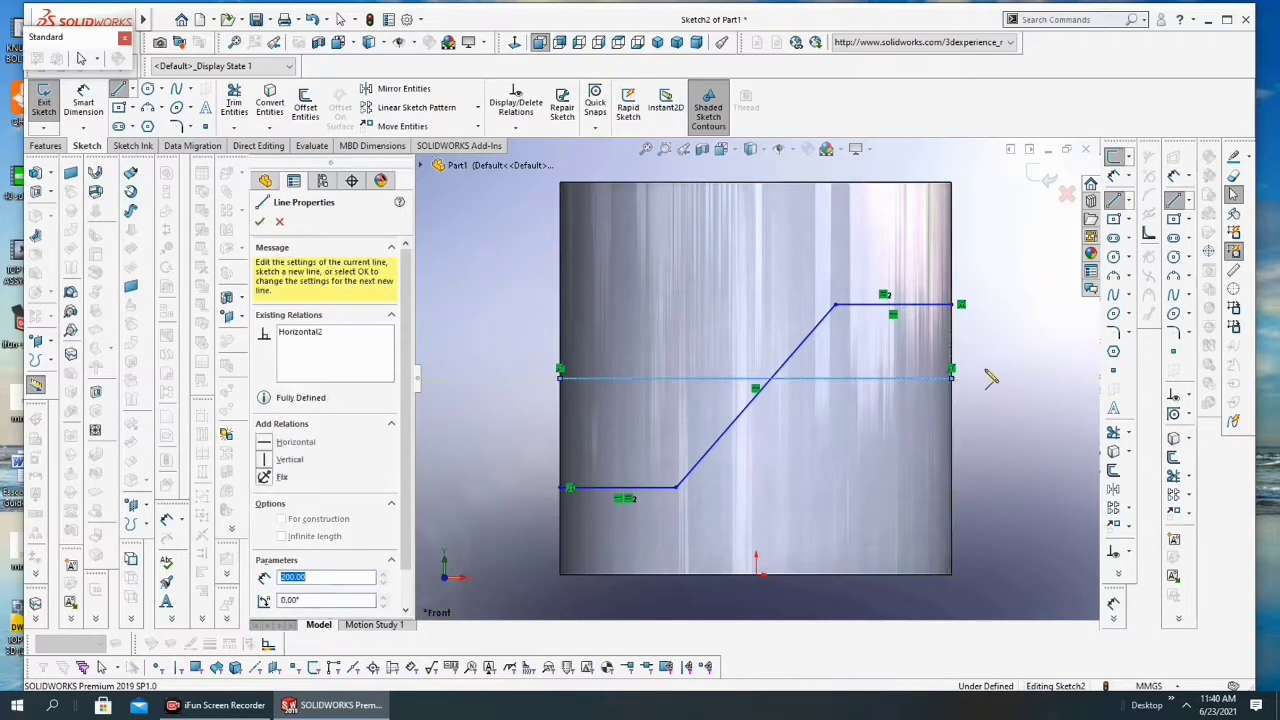
key("Escape")
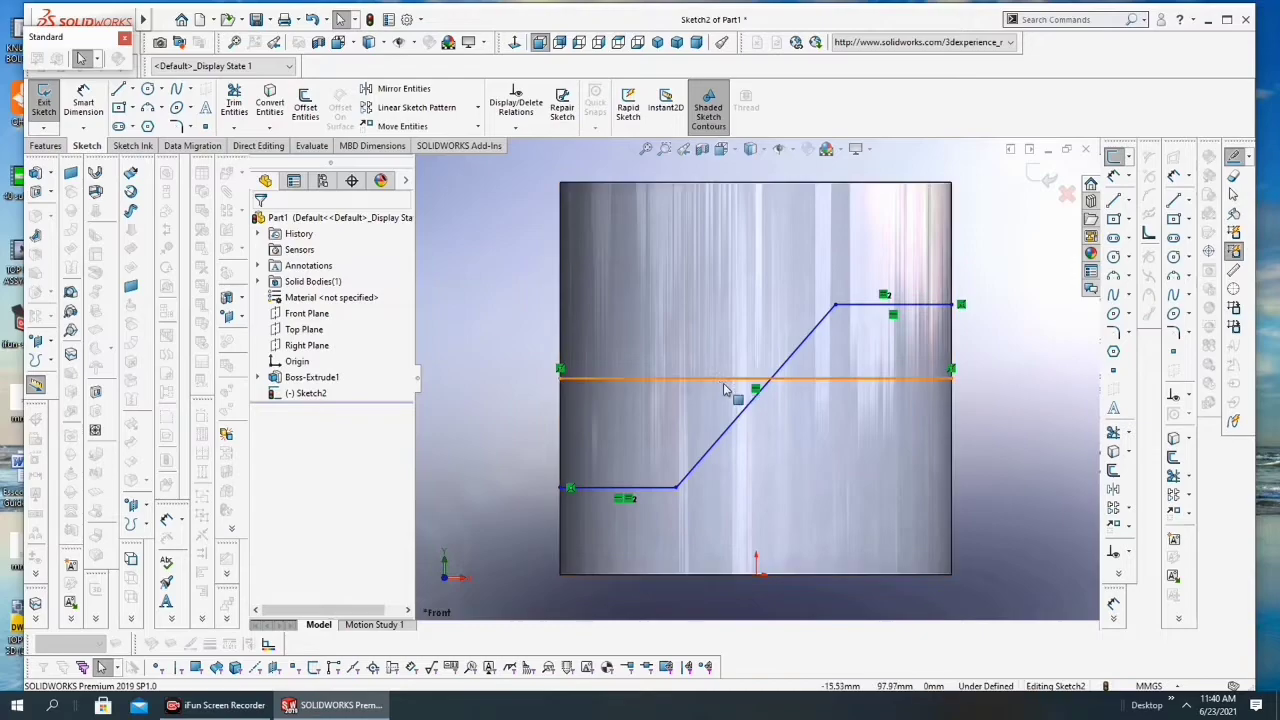
left_click(717, 387)
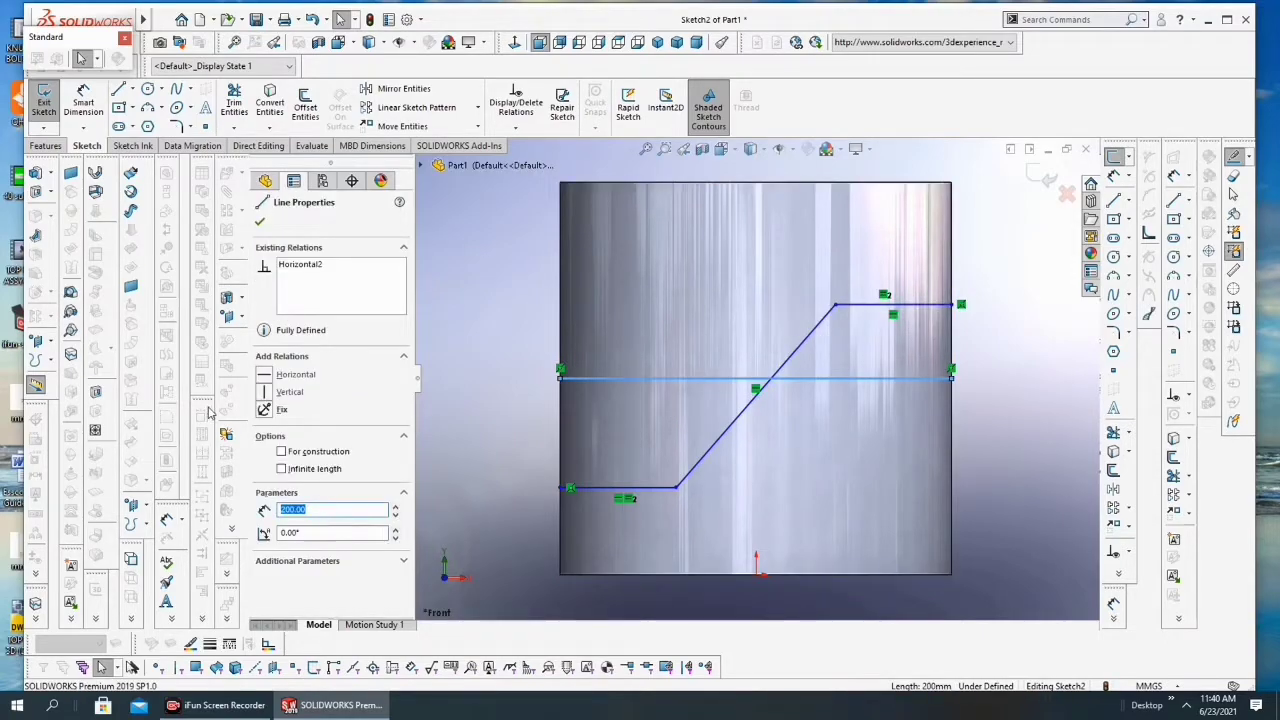
left_click(282, 452)
left_click(260, 224)
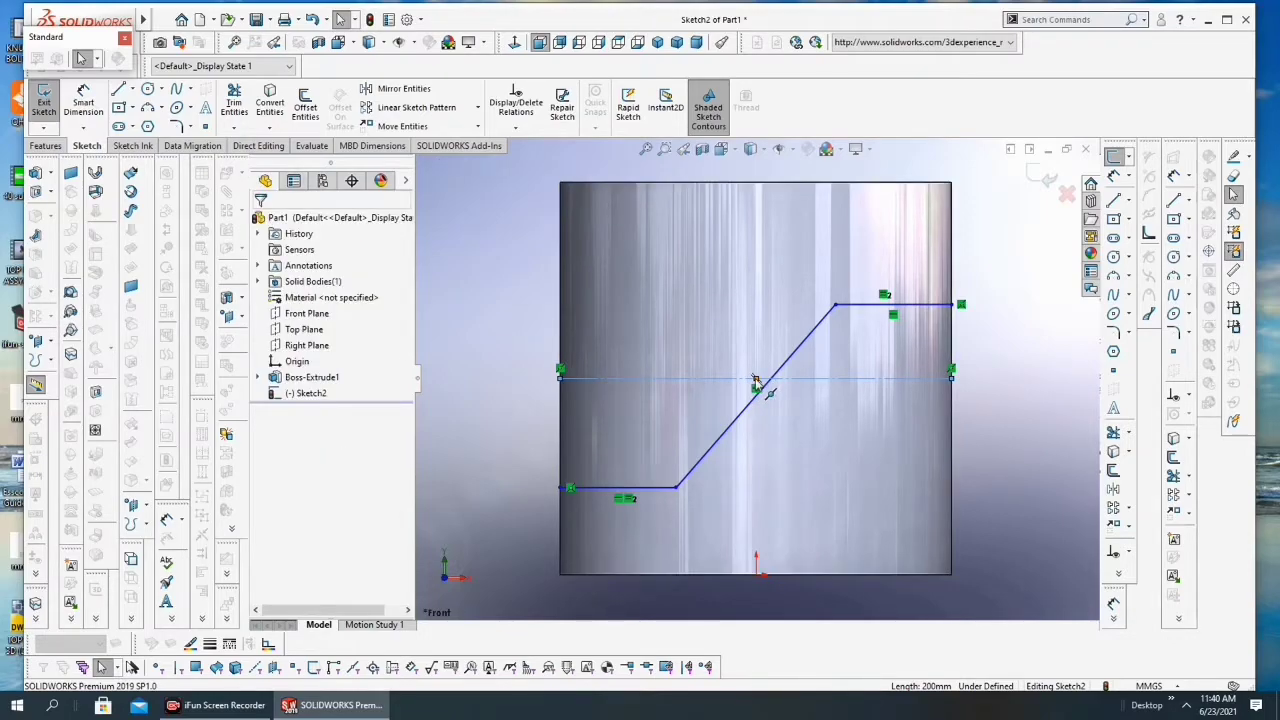
Add a Midpoint relation placing the diagonal's midpoint on the construction line
left_click(756, 380)
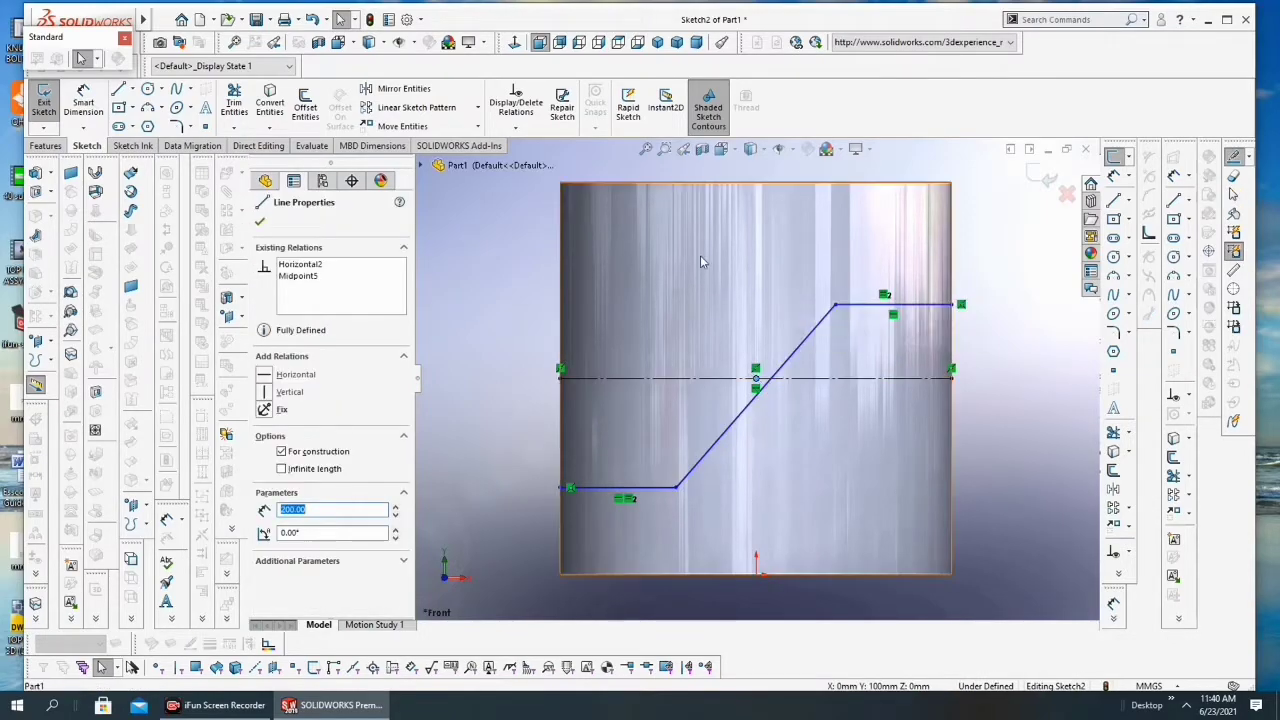
left_click(517, 131)
left_click(515, 166)
left_click(755, 388)
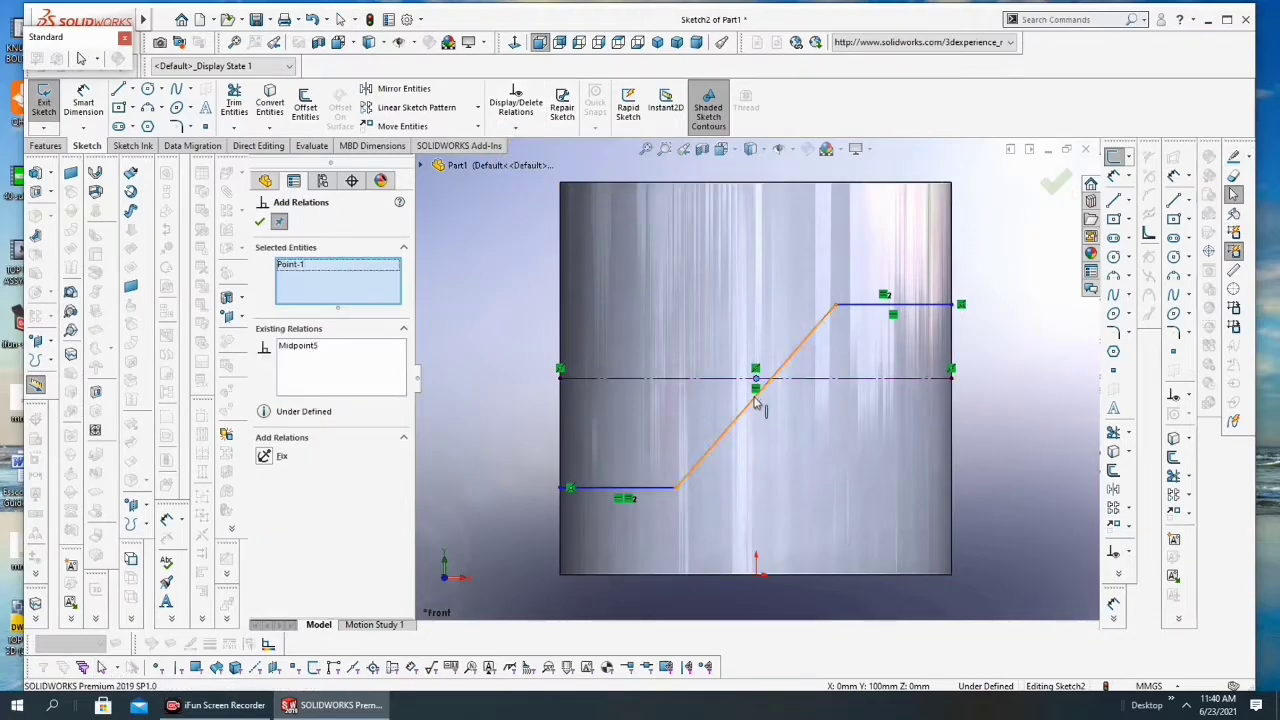
left_click(756, 402)
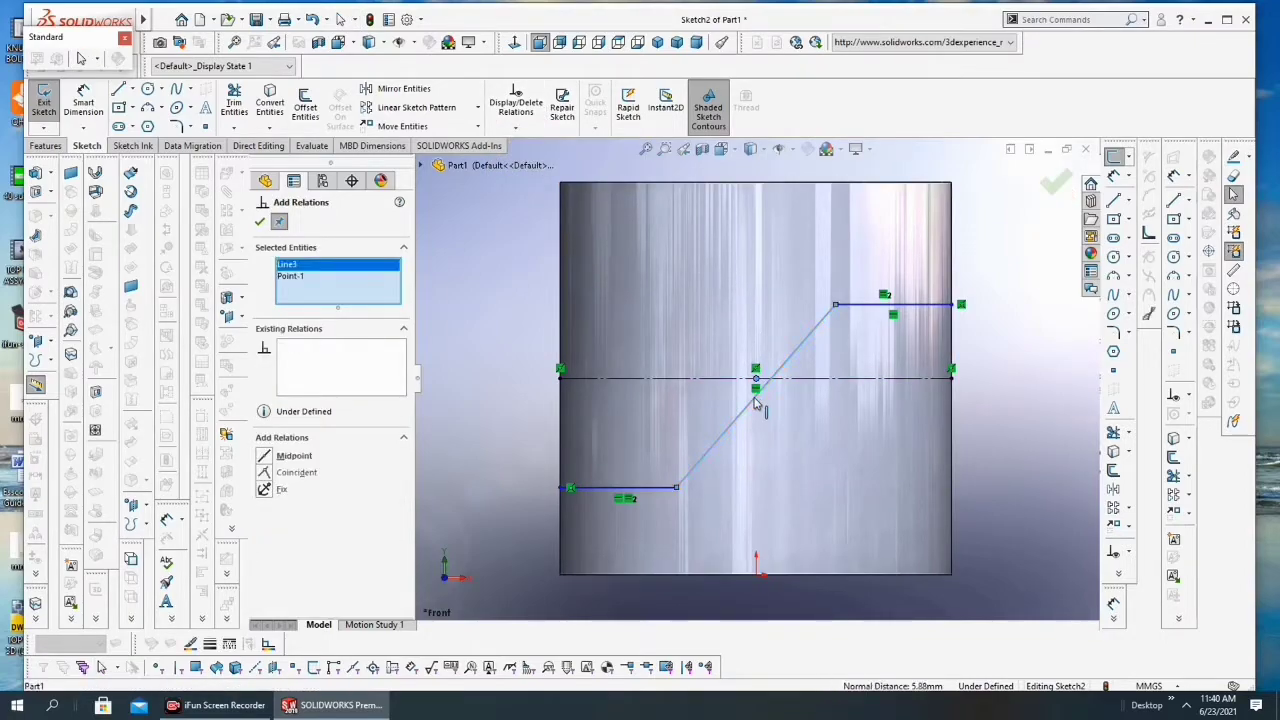
left_click(264, 456)
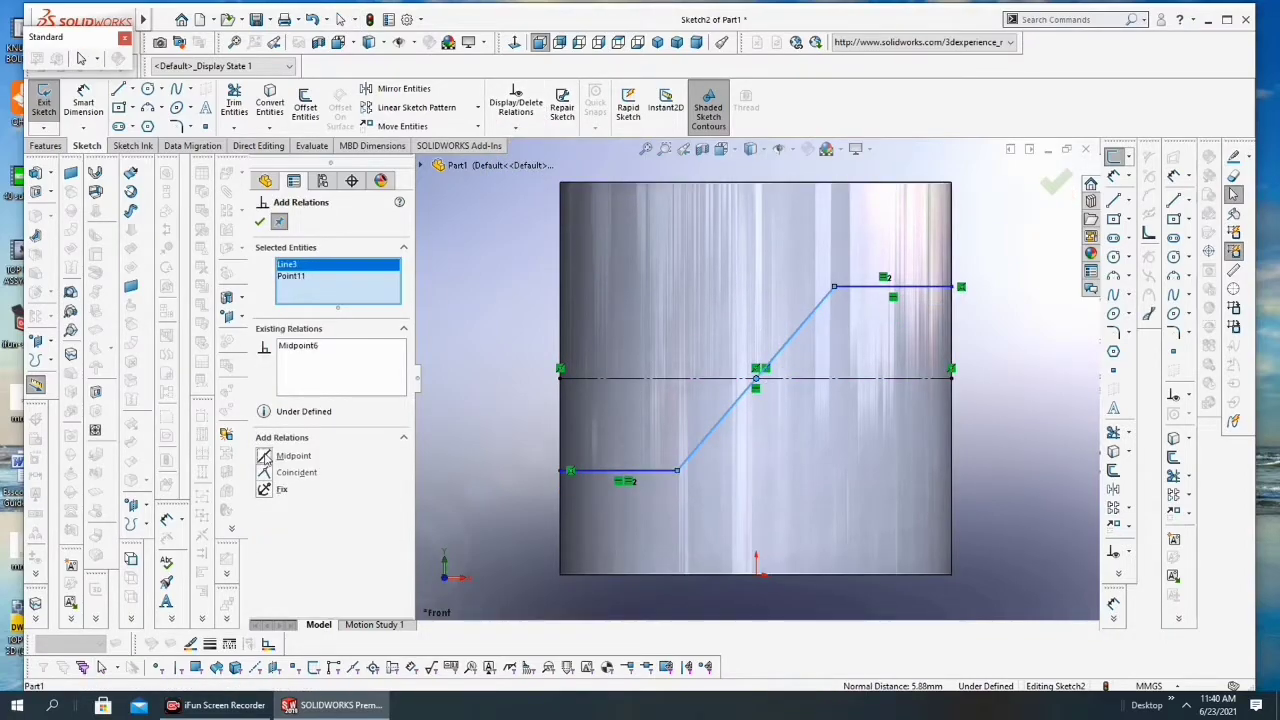
left_click(258, 224)
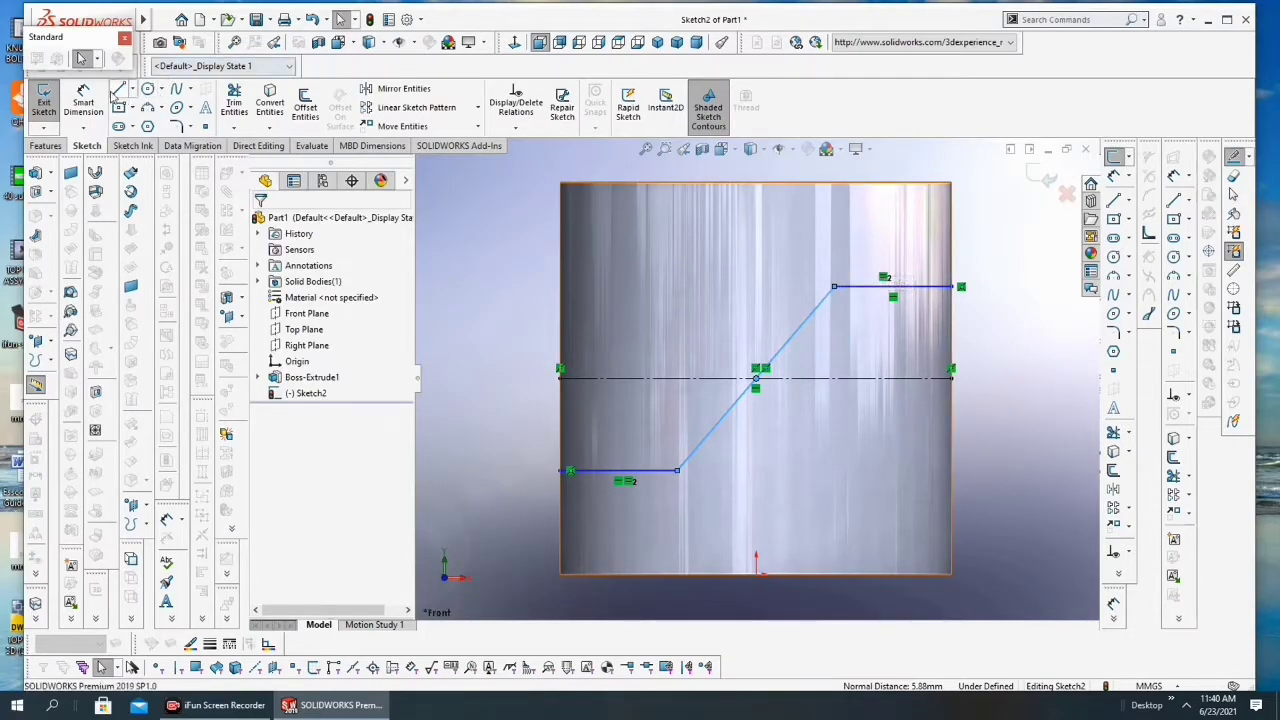
Begin a vertical dimension between the top and bottom horizontal lines
left_click(83, 100)
left_click(852, 290)
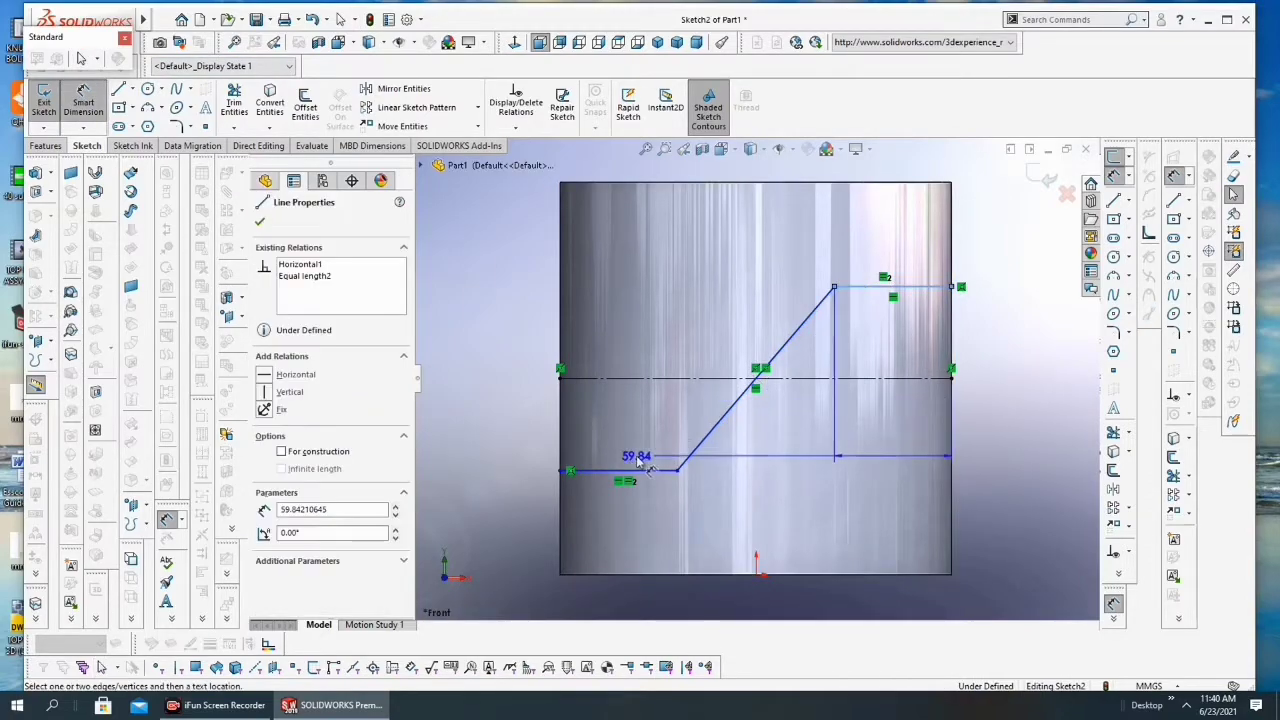
left_click(590, 470)
Set the vertical distance between the horizontal lines to 100 mm, then delete that dimension
left_click(507, 386)
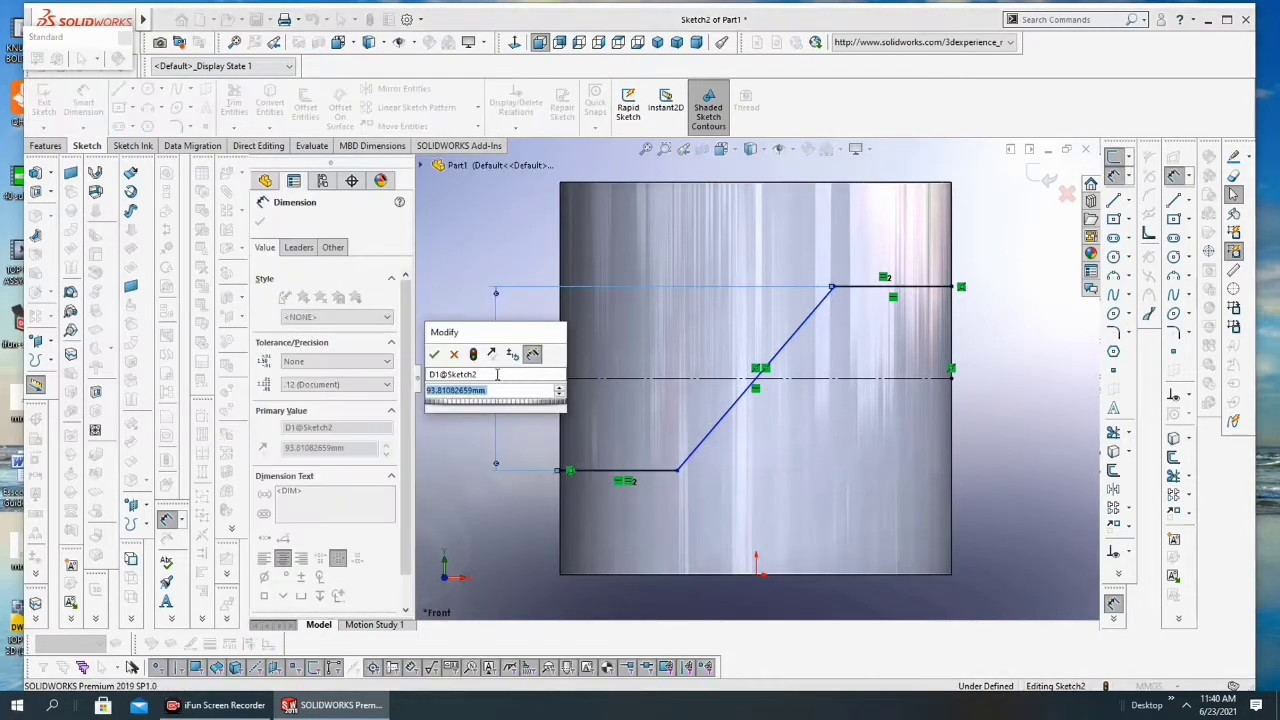
type("100")
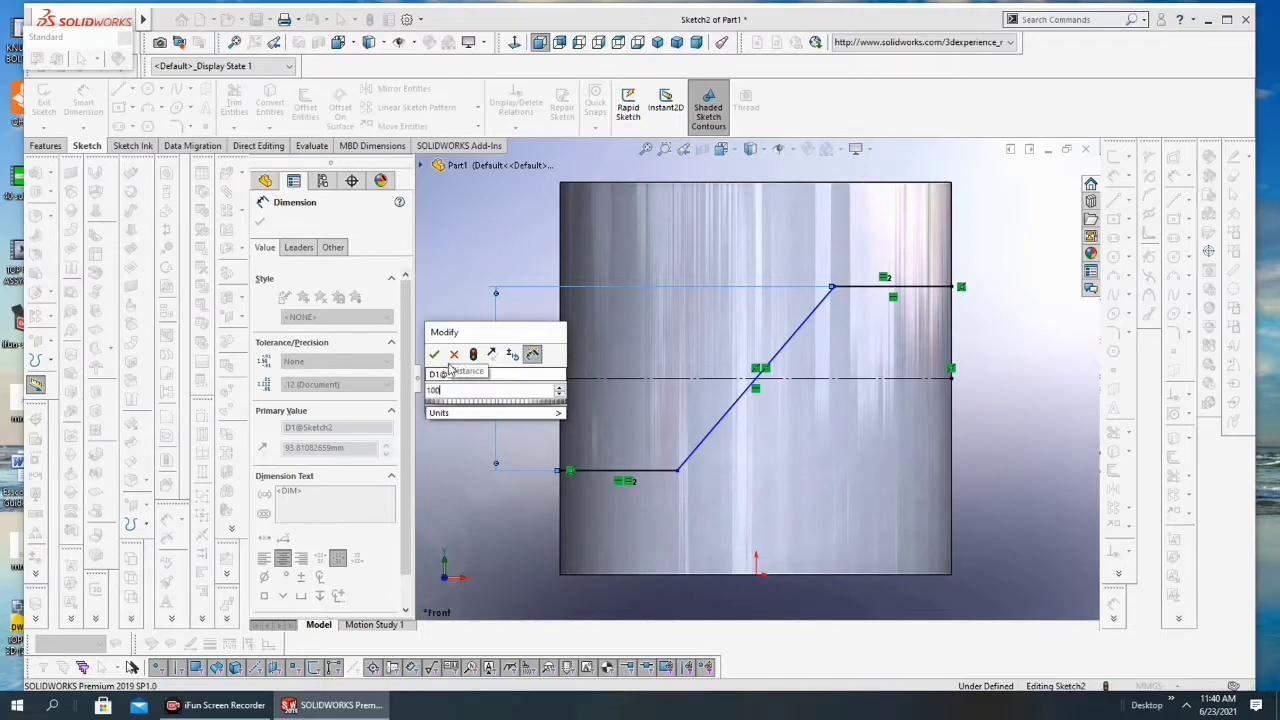
left_click(436, 357)
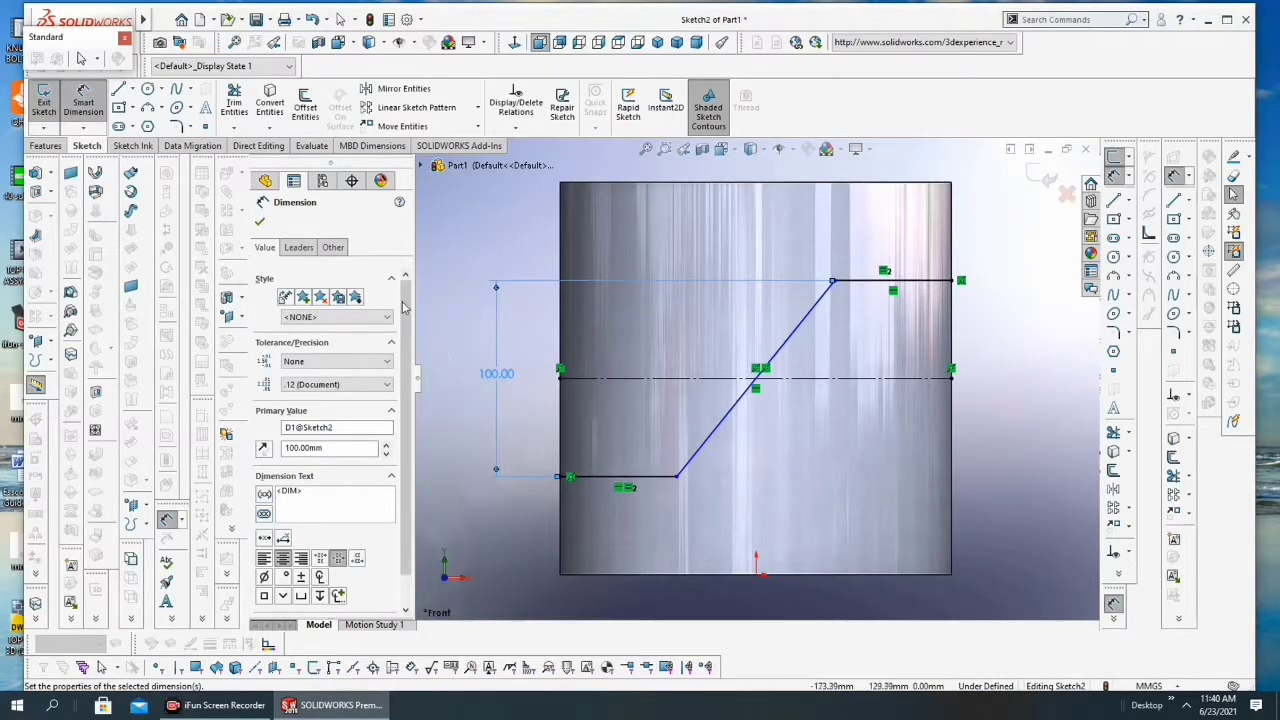
left_click(260, 221)
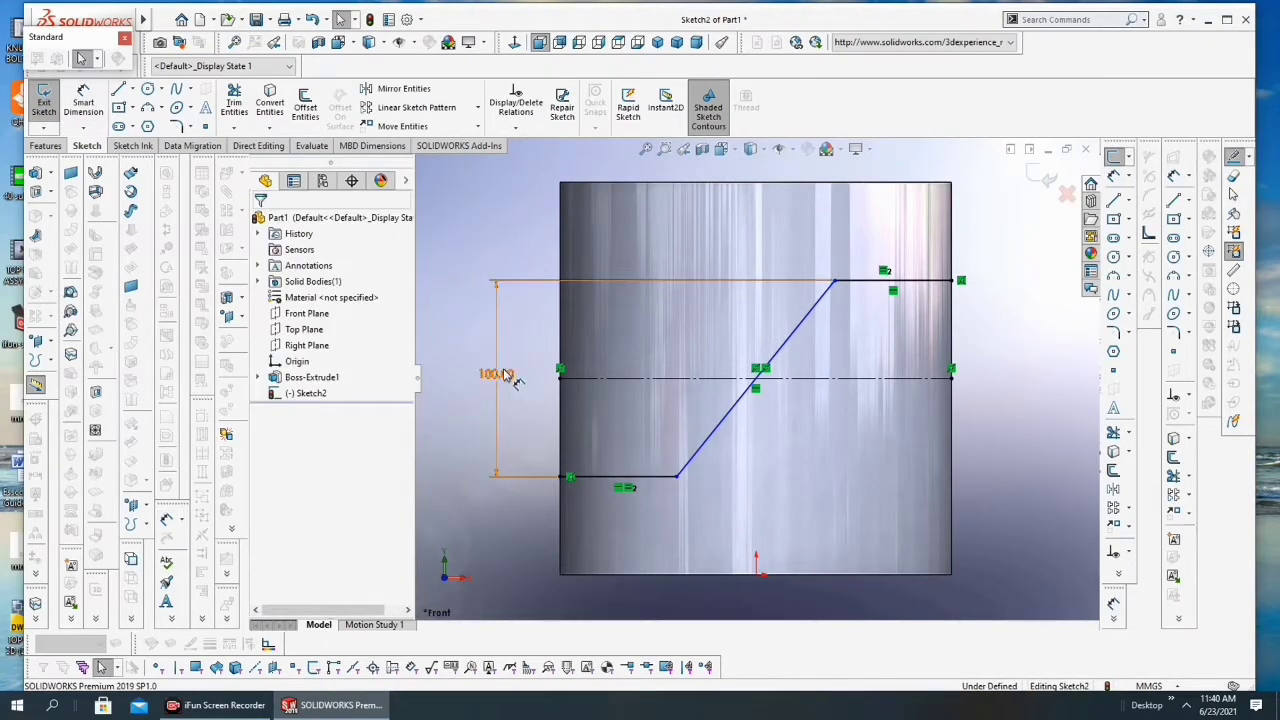
right_click(517, 468)
left_click(542, 533)
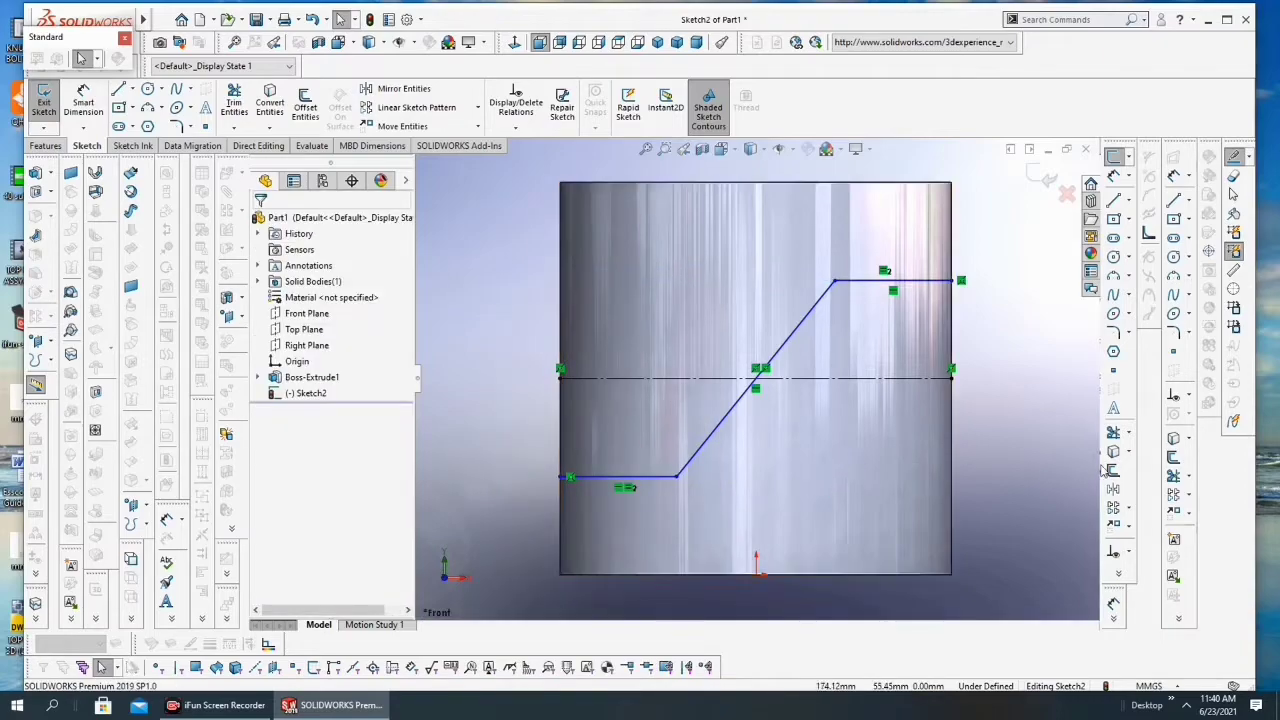
Try rounding the two profile corners with sketch fillets, then cancel
left_click(1114, 351)
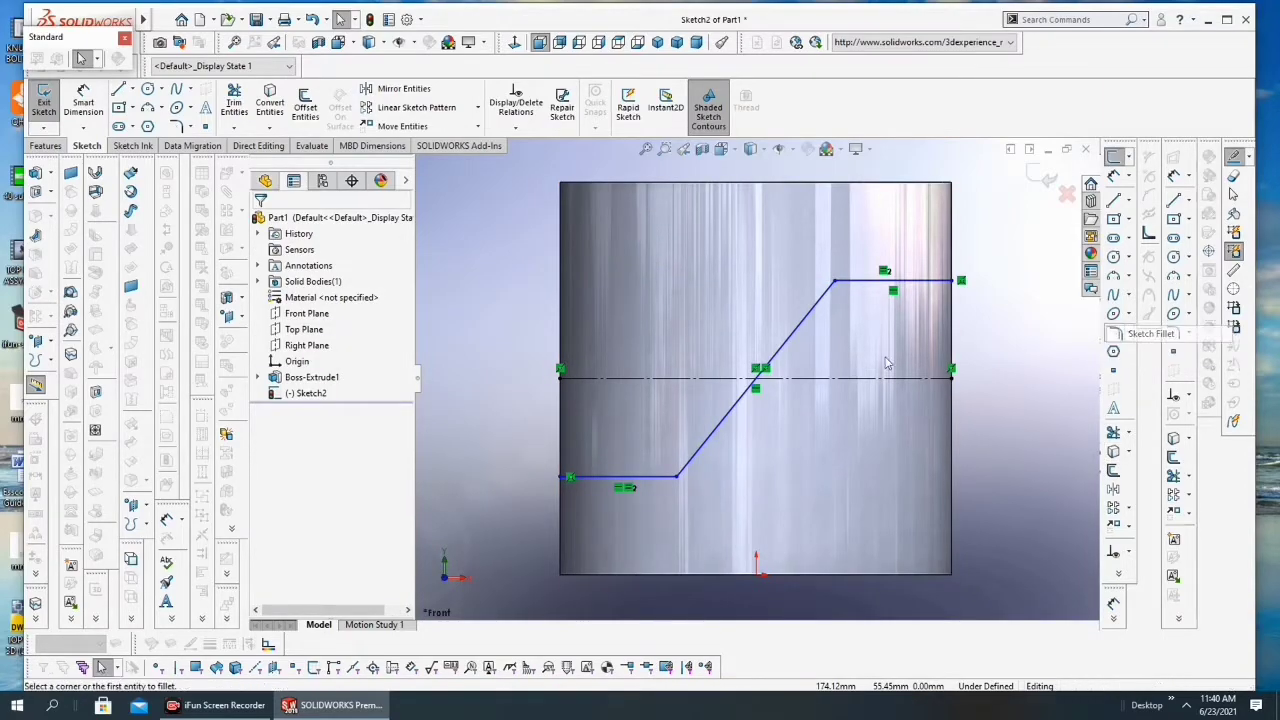
left_click_drag(870, 236, 640, 512)
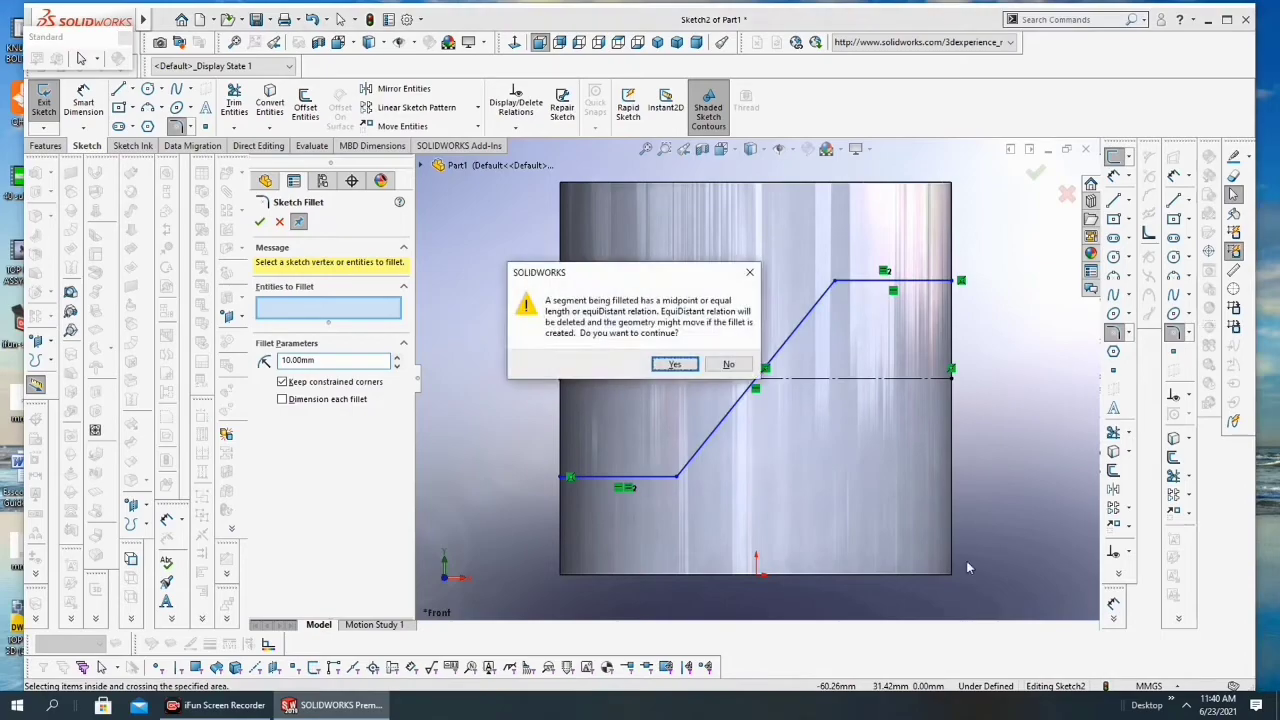
key("Escape")
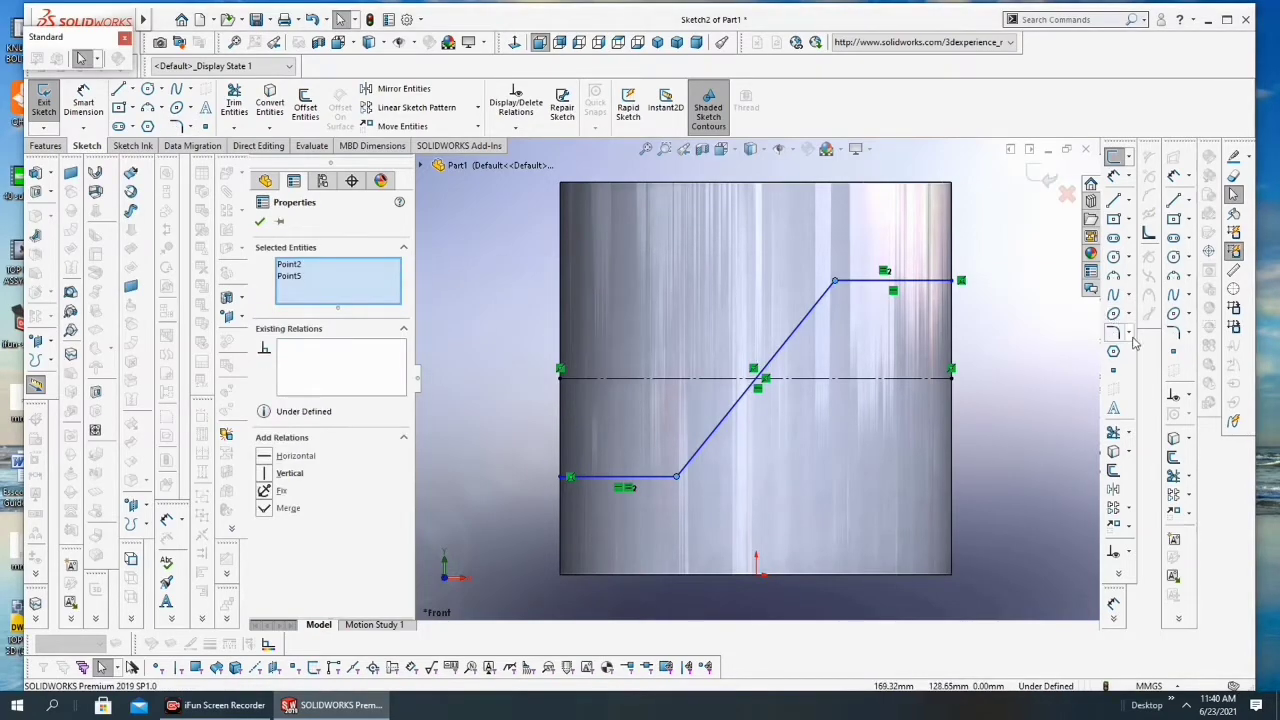
left_click(1148, 335)
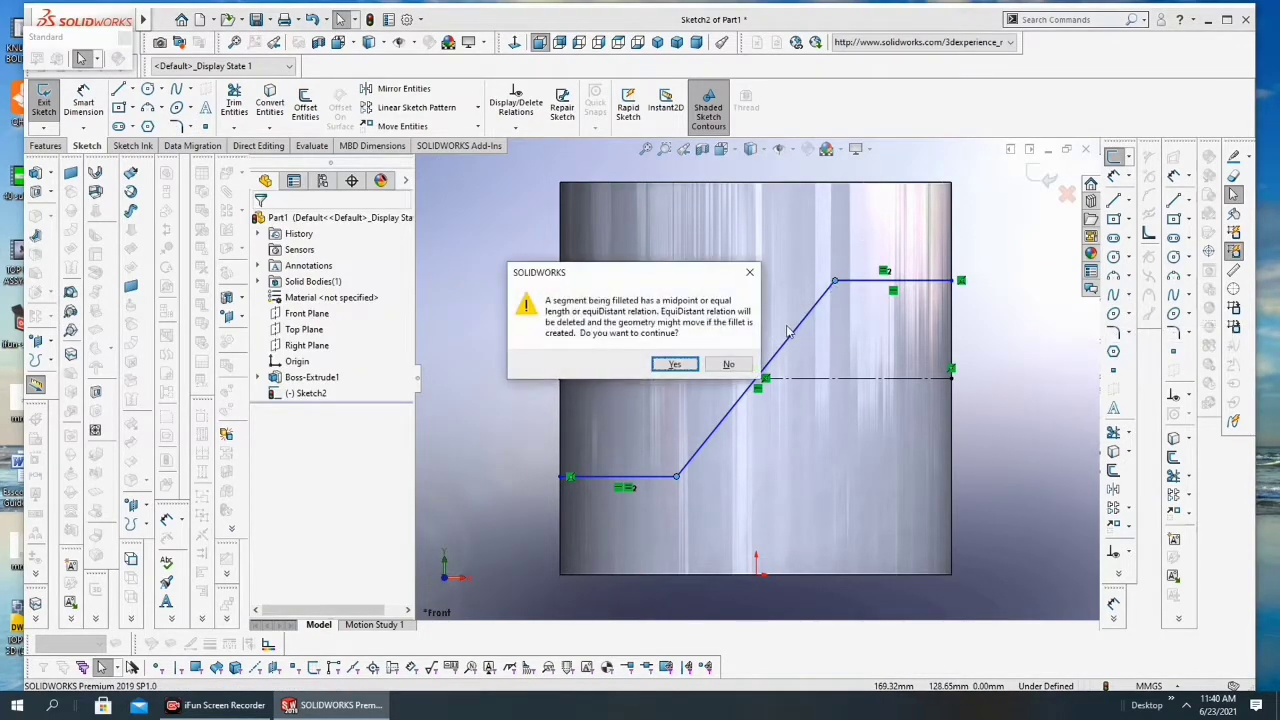
key("Return")
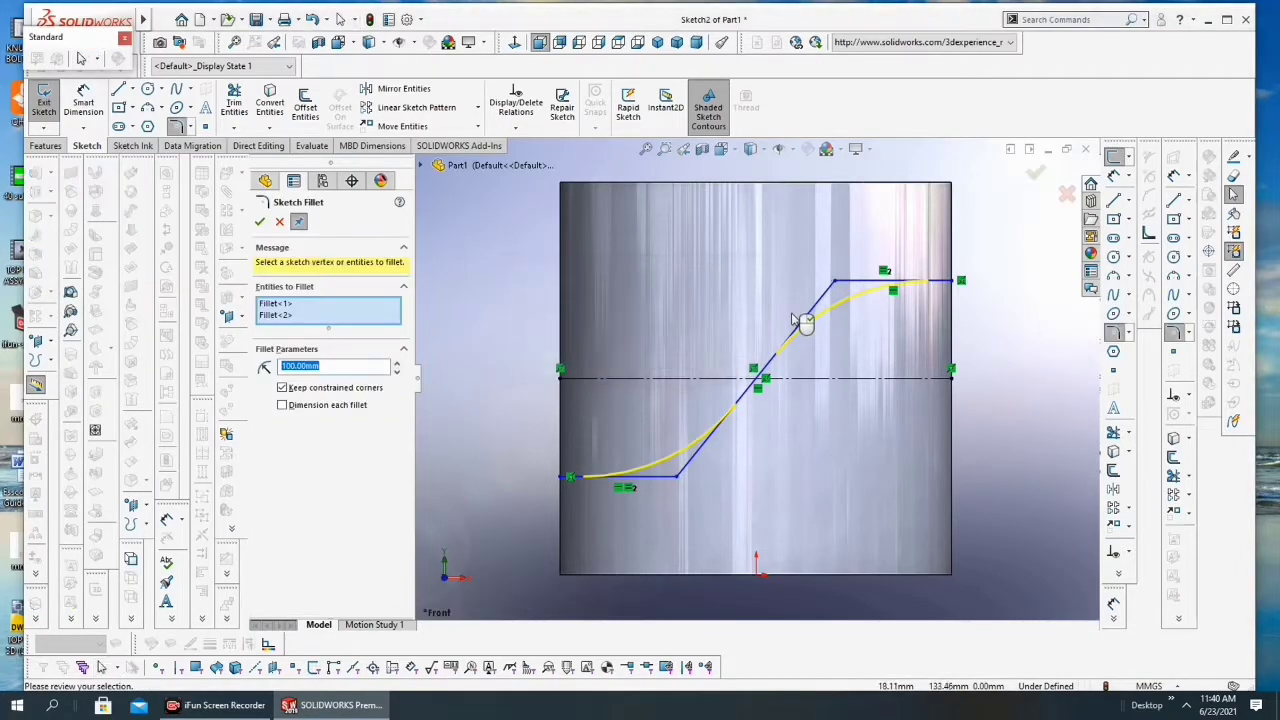
key("Escape")
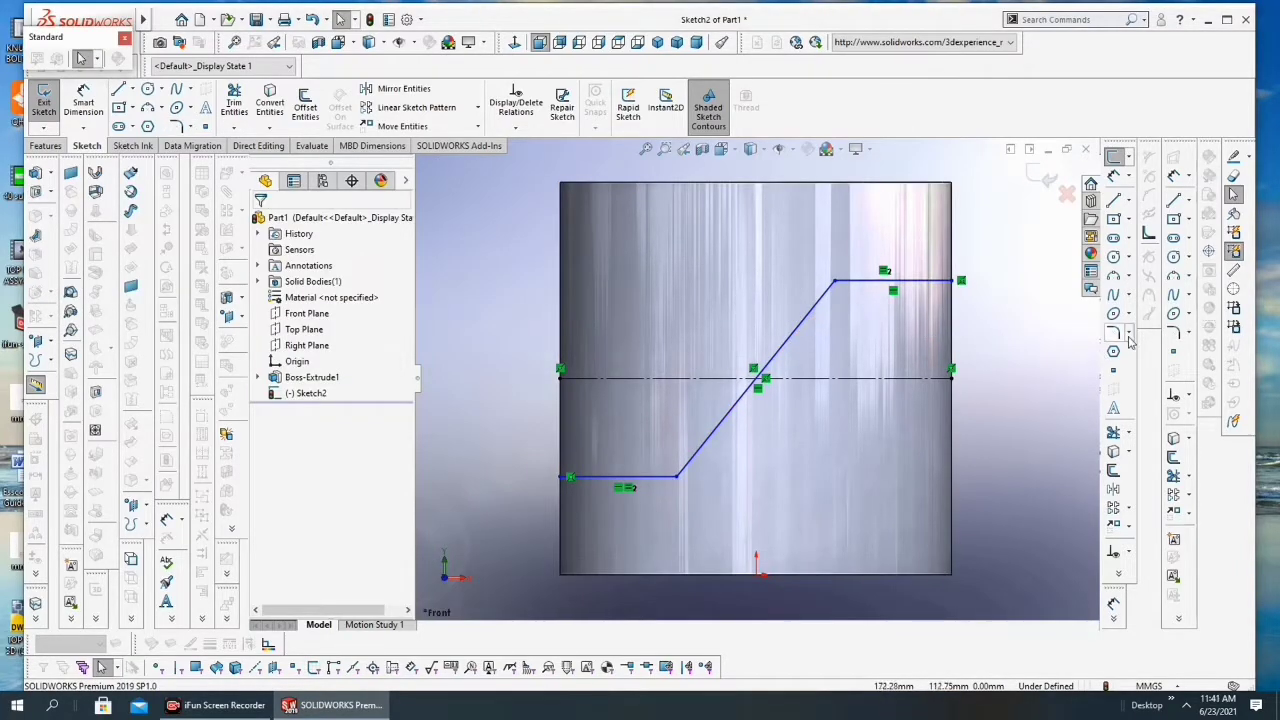
Round both profile bends with R100 sketch fillets, forming an S-curve
left_click(1128, 336)
left_click(1150, 335)
mouse_move(858, 250)
left_mouse_down()
mouse_move(708, 460)
mouse_move(655, 499)
left_mouse_up()
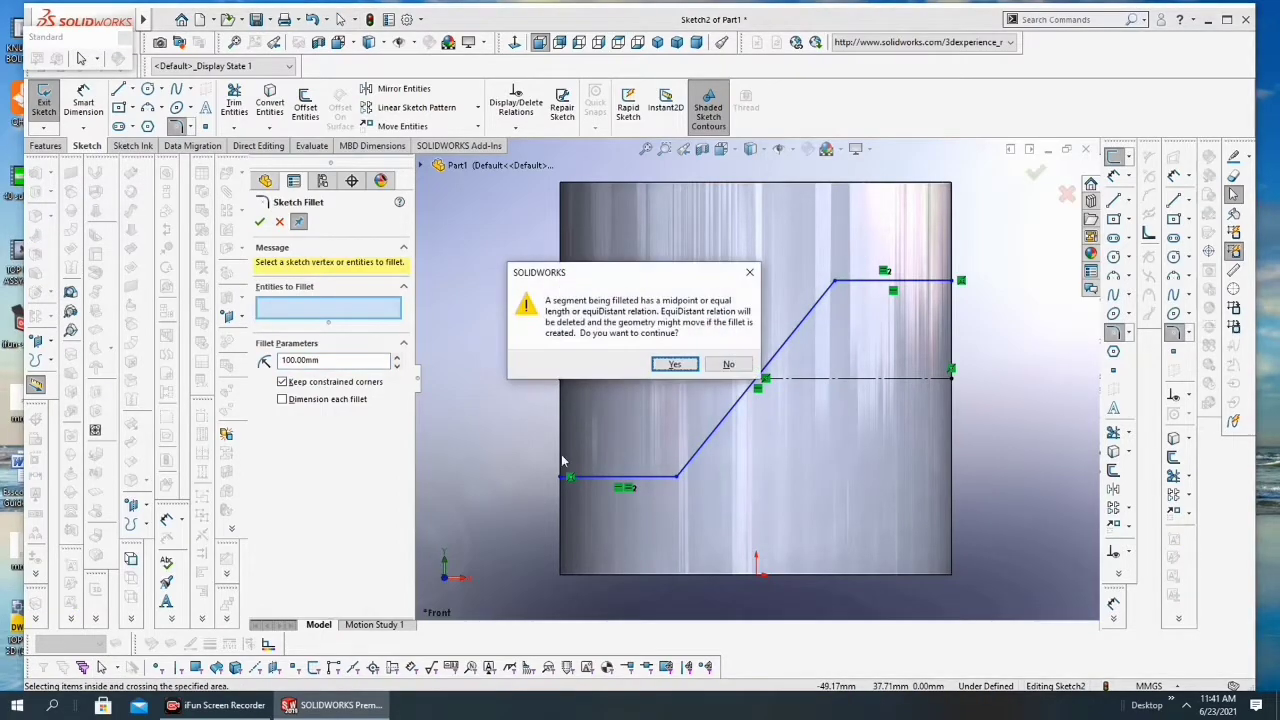
left_click(678, 367)
left_click(678, 367)
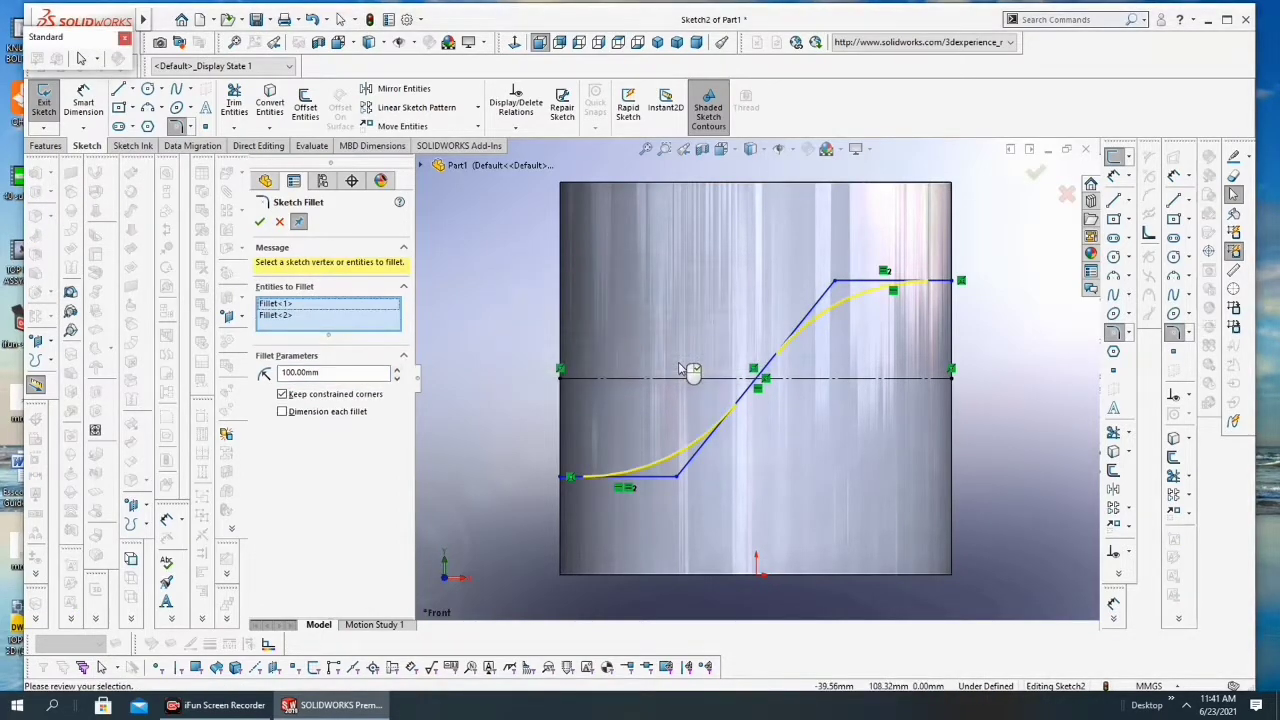
left_click(260, 222)
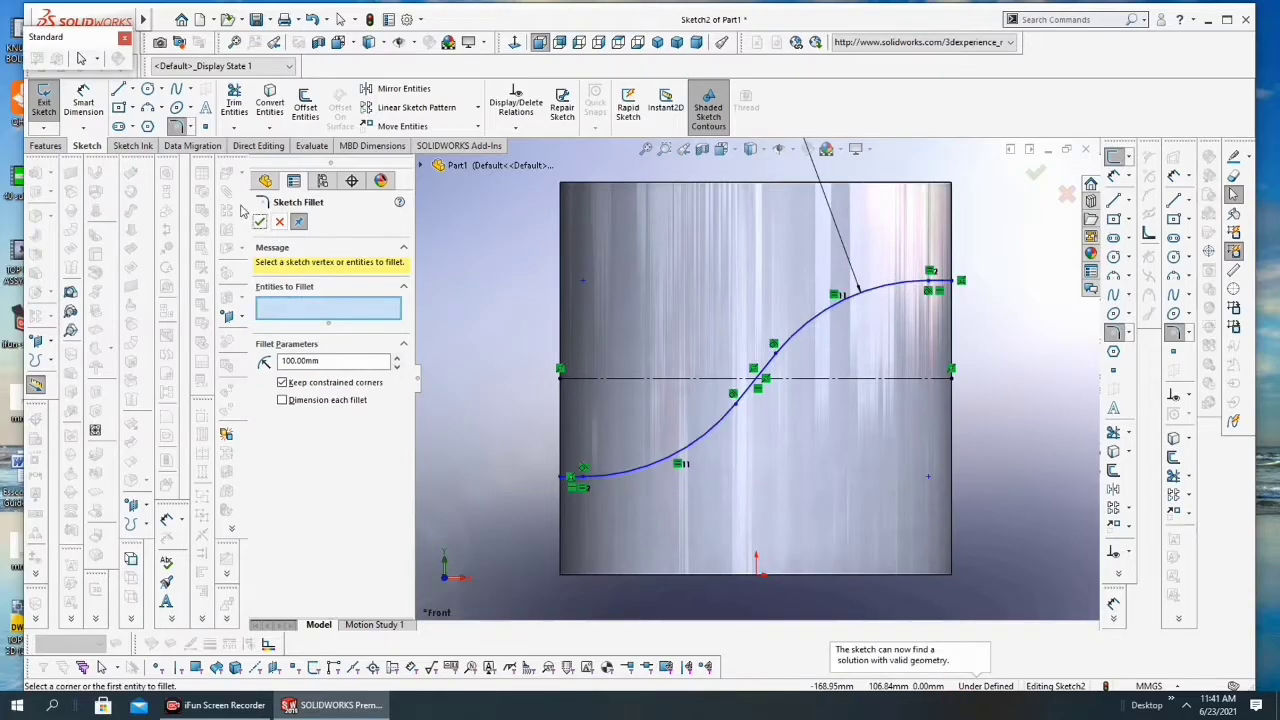
left_click(260, 222)
scroll(756, 378, "up", 2)
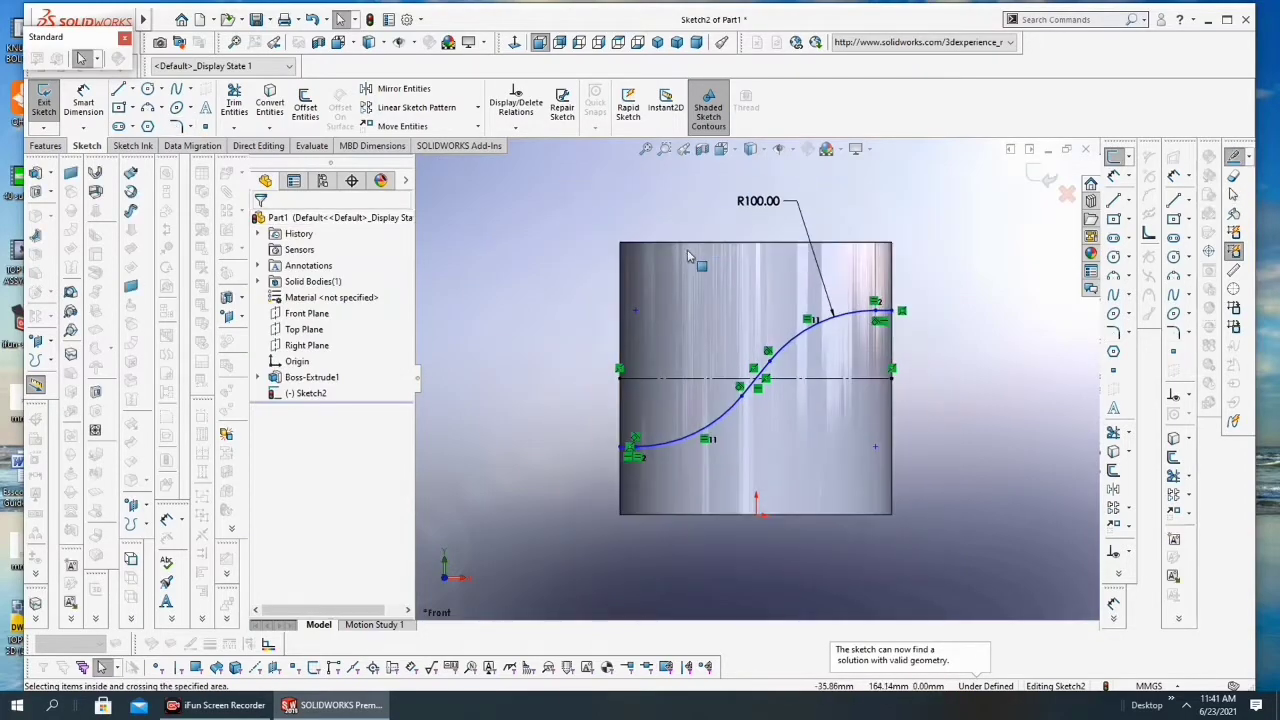
Delete the R100.00 fillet dimension from the sketch
right_click(756, 203)
left_click(775, 402)
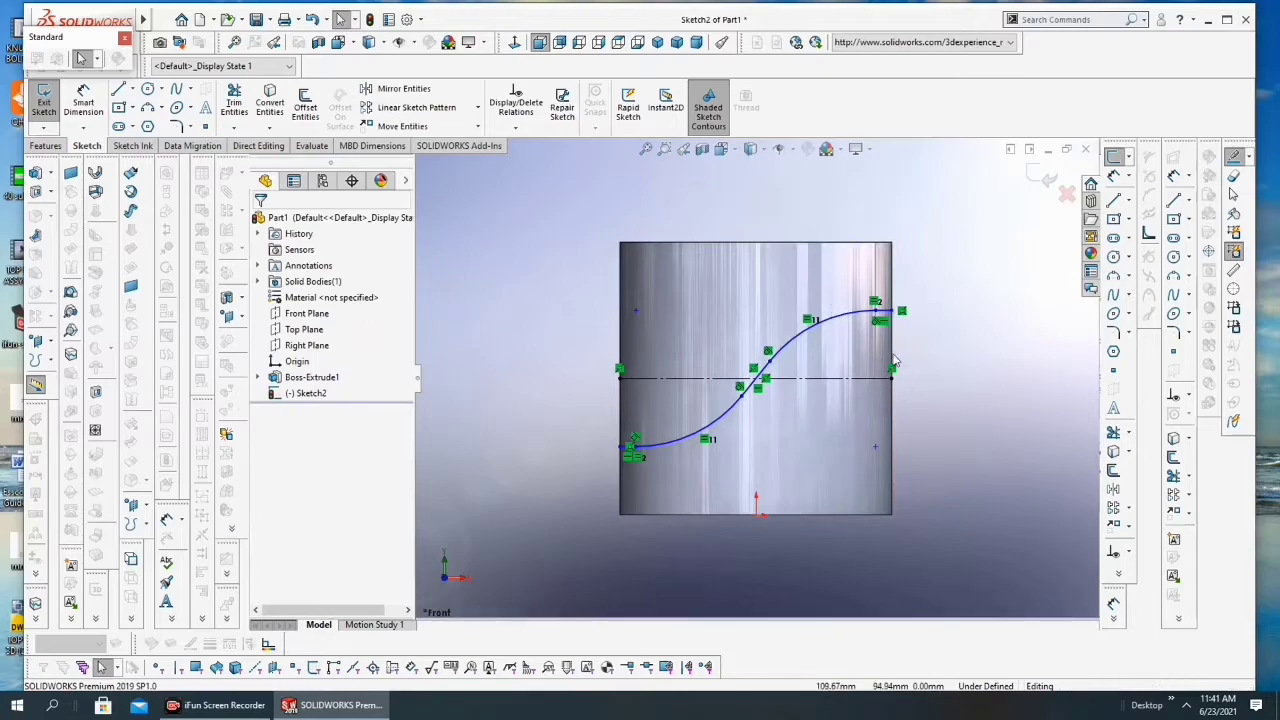
scroll(880, 332, "down", 1)
scroll(840, 376, "down", 2)
scroll(826, 388, "up", 3)
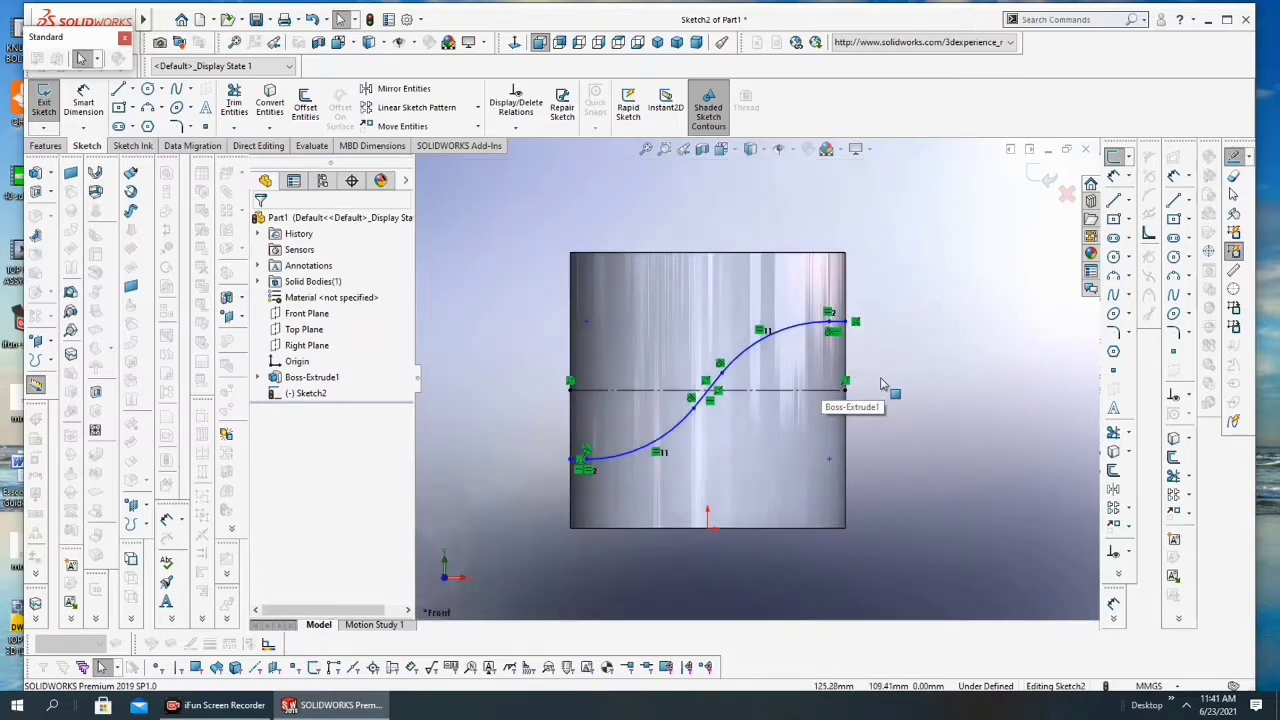
scroll(724, 418, "down", 1)
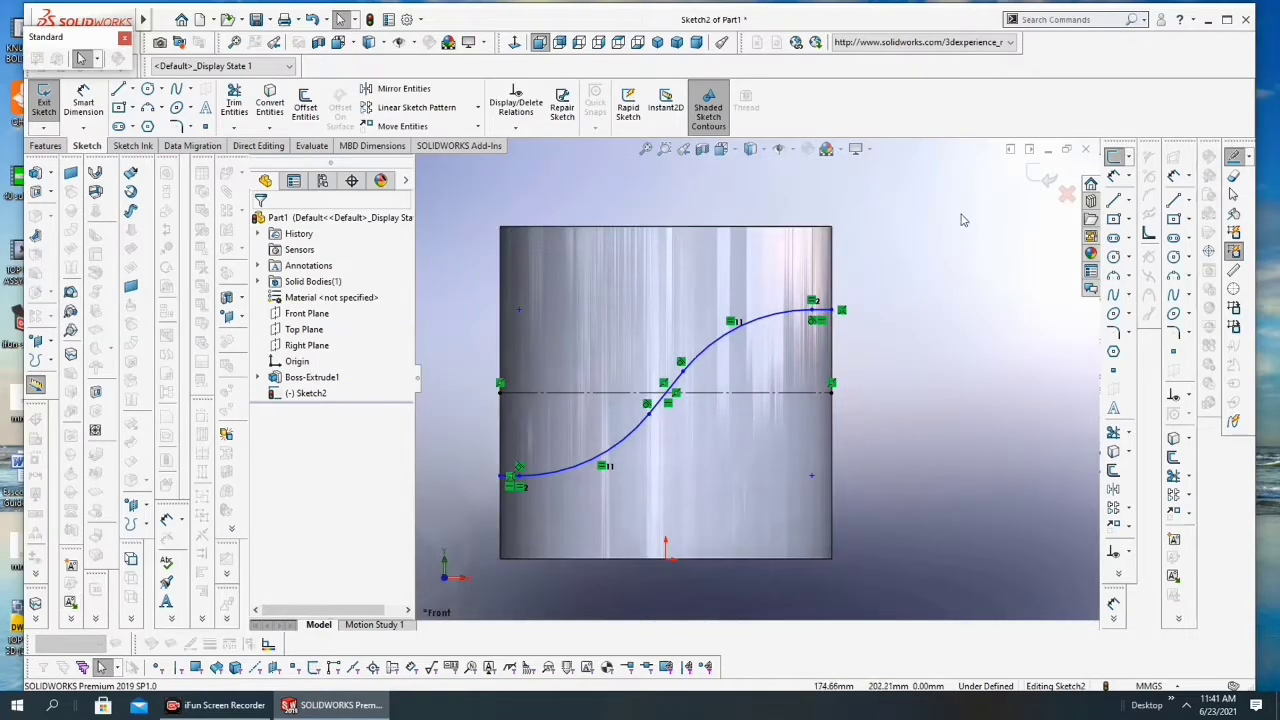
Exit Sketch2 and project it onto the cylinder's outer face as a projected curve
left_click(1047, 181)
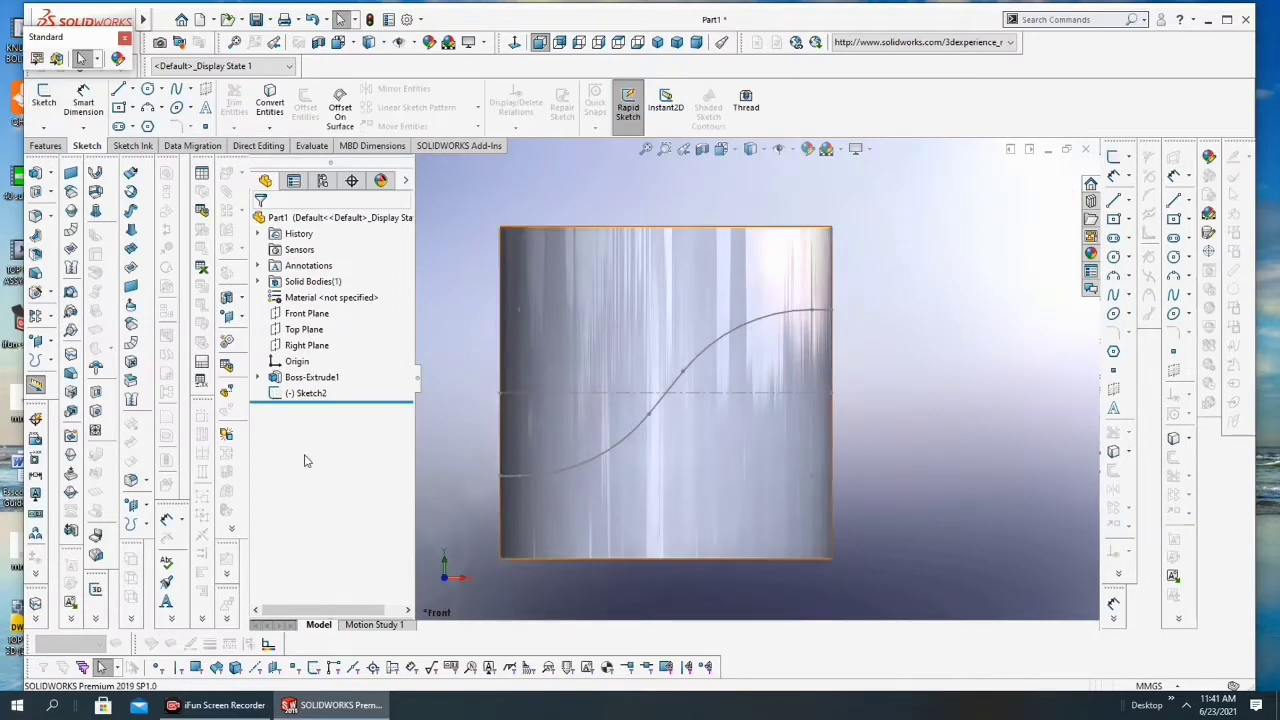
left_click(148, 528)
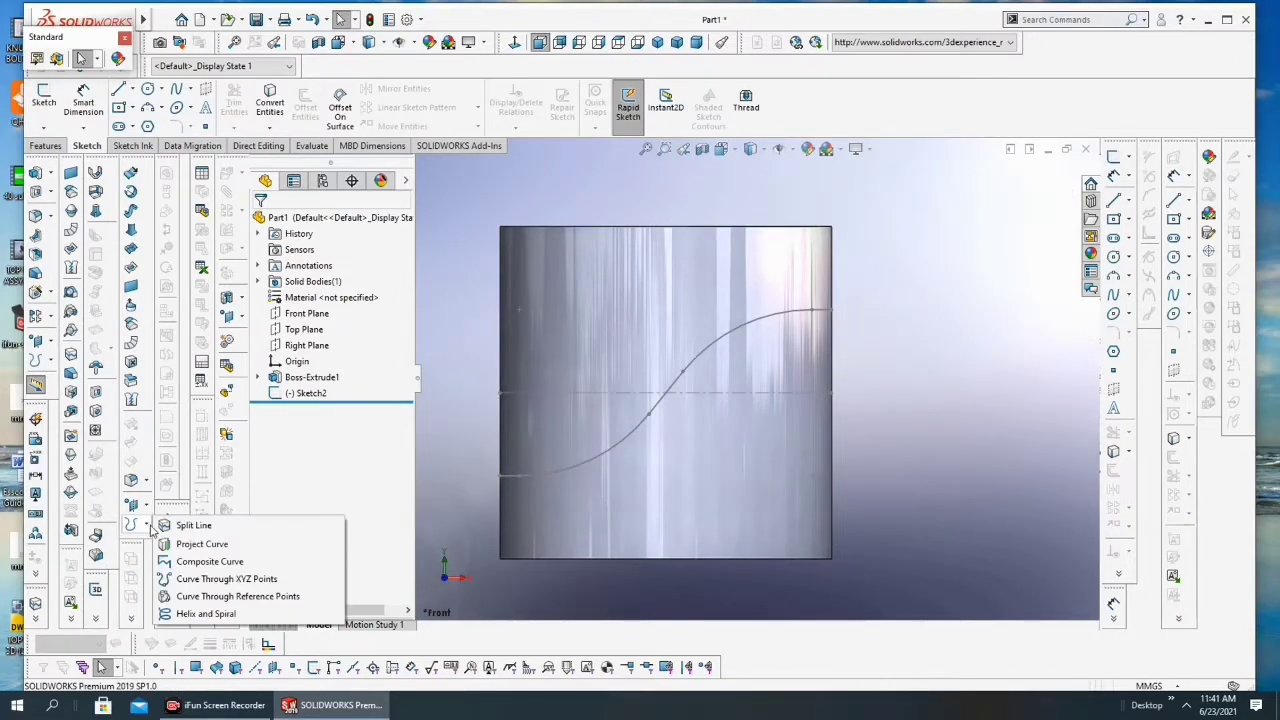
left_click(200, 540)
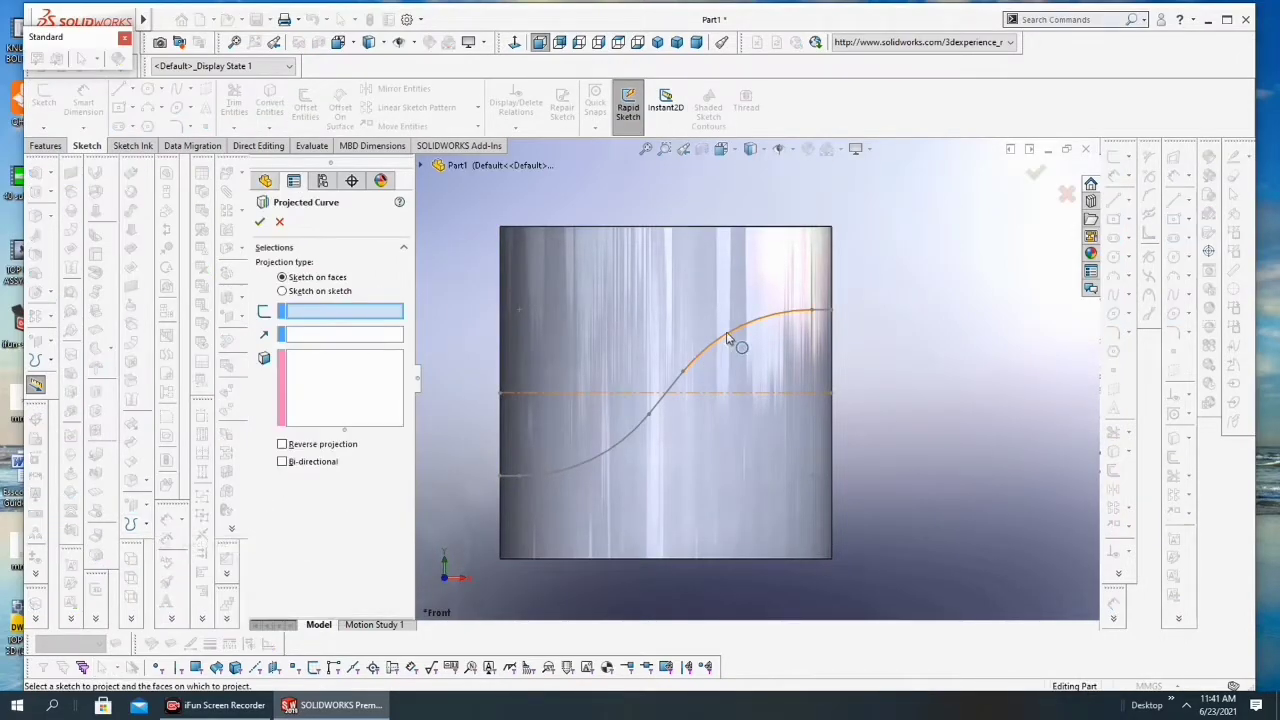
left_click(822, 310)
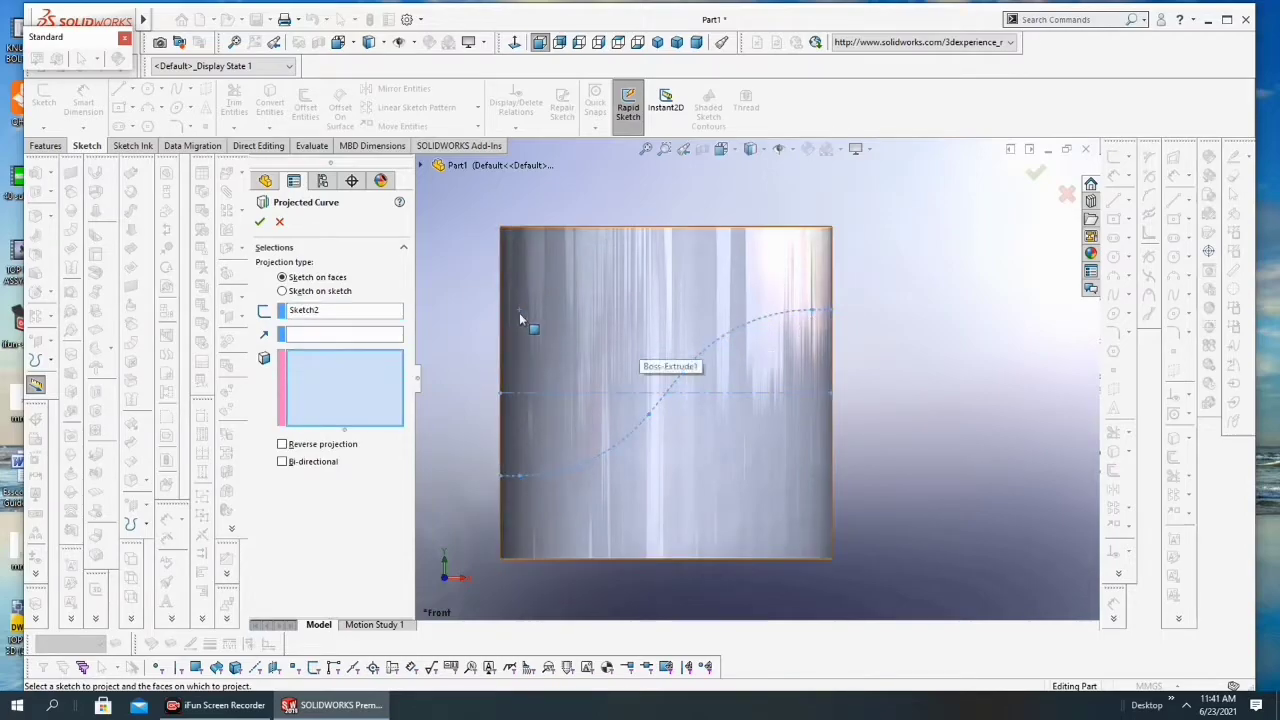
left_click(561, 294)
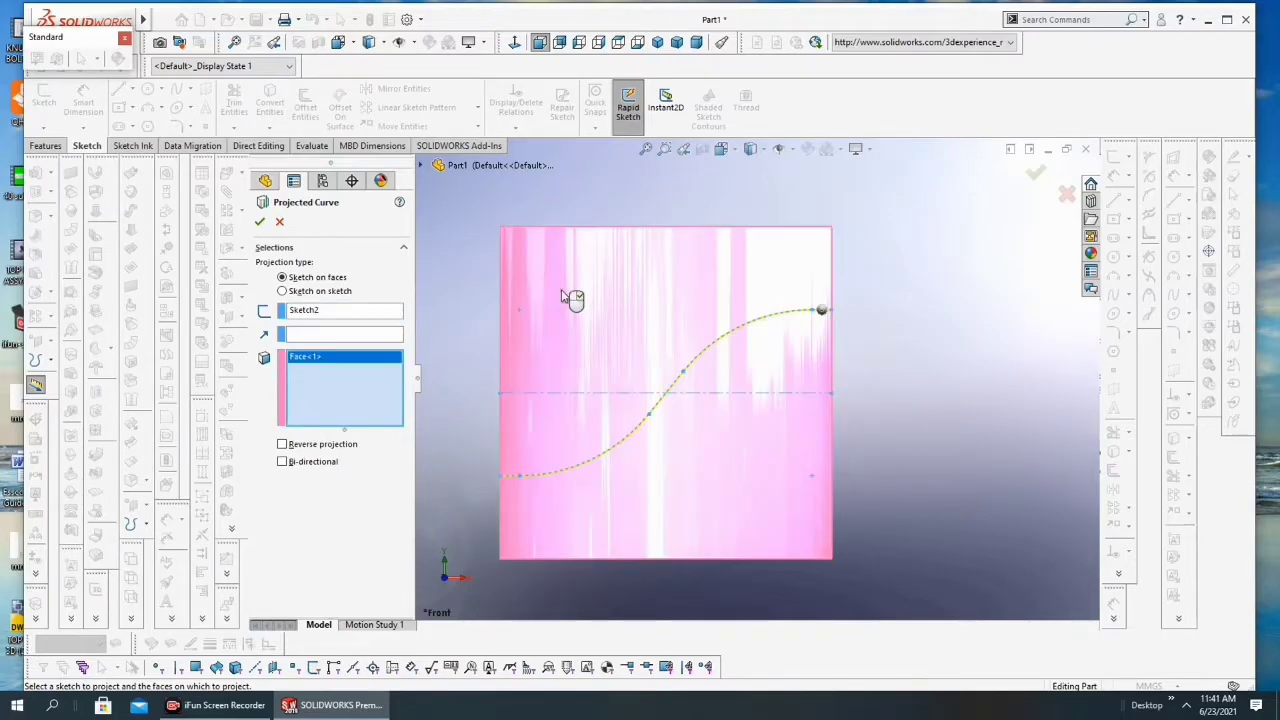
left_click(259, 222)
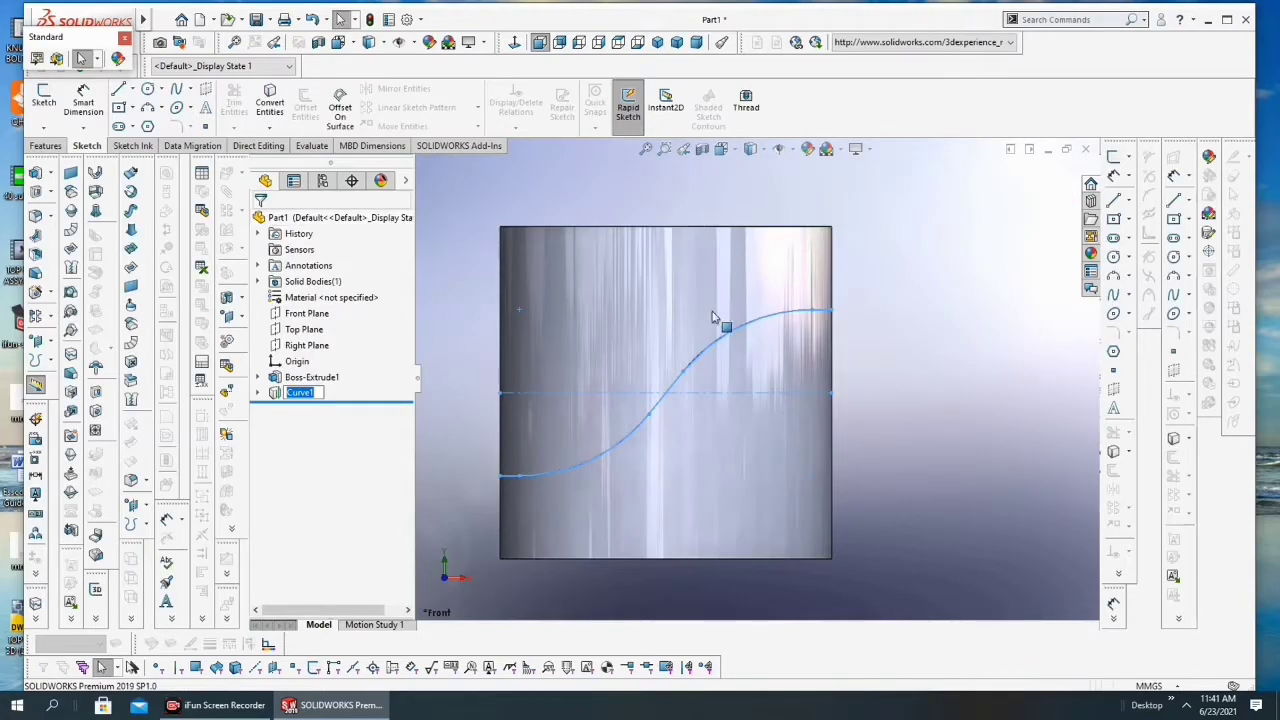
Orbit to inspect the curve in 3-D, then return to the front view
scroll(880, 307, "up", 2)
mouse_move(876, 307)
middle_mouse_down()
mouse_move(886, 366)
mouse_move(826, 420)
mouse_move(754, 409)
mouse_move(790, 397)
mouse_move(911, 289)
mouse_move(906, 334)
mouse_move(857, 334)
middle_mouse_up()
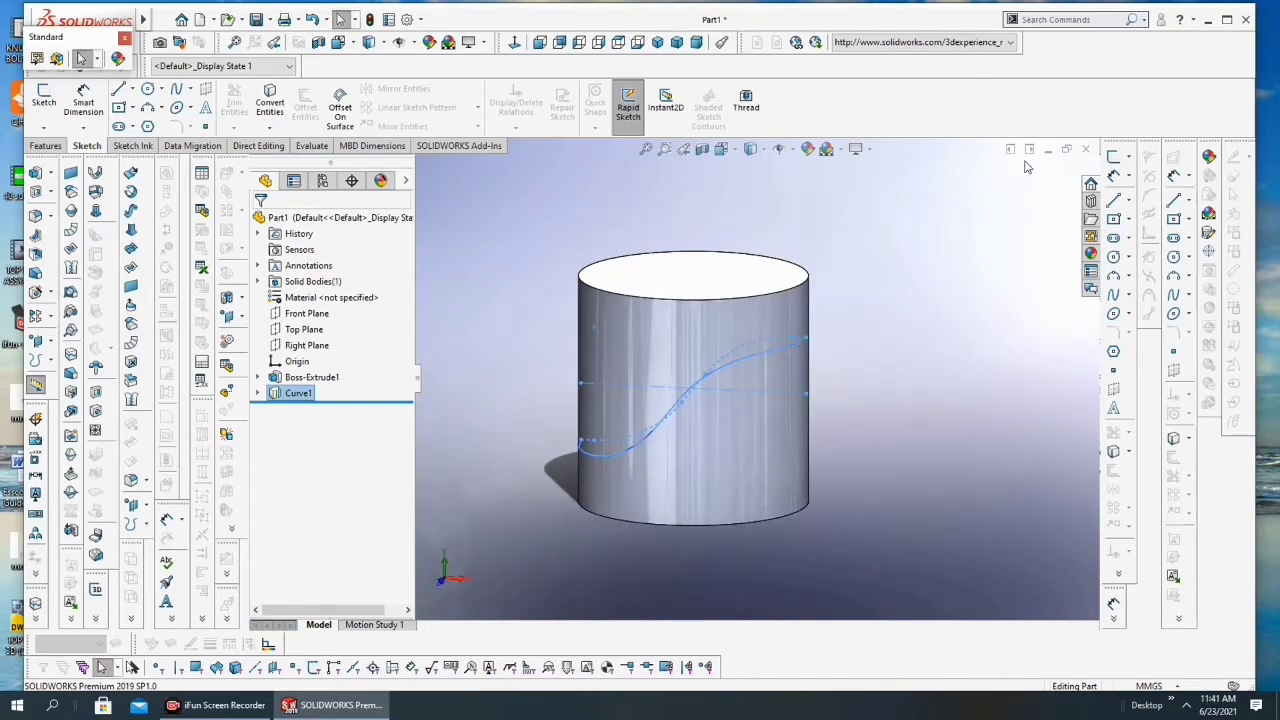
left_click(735, 157)
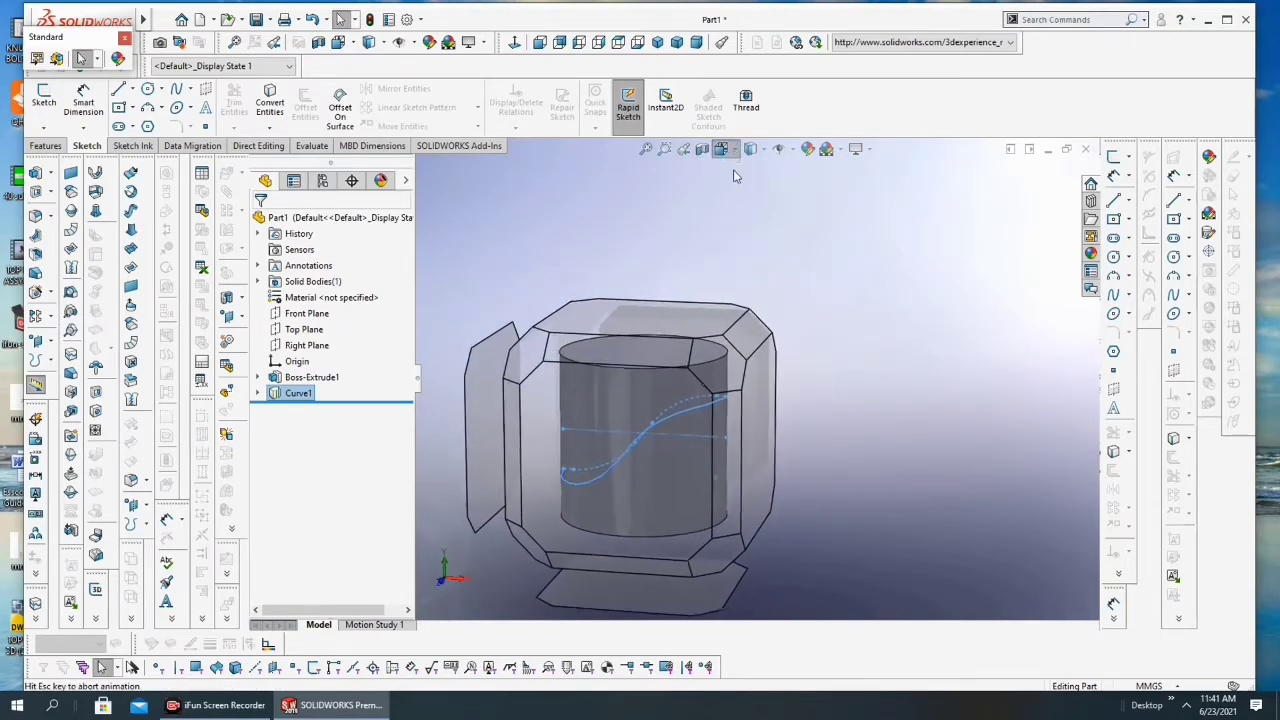
left_click(742, 211)
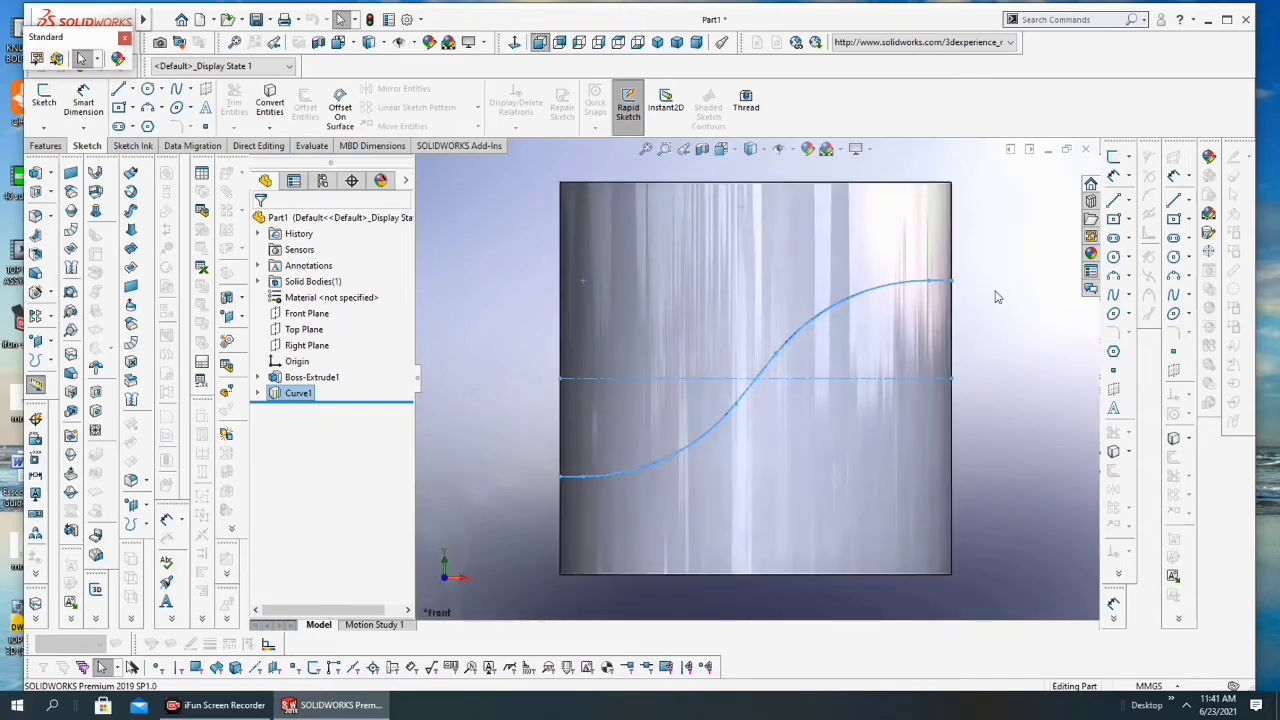
Draw a small rectangle on the Front Plane at Curve1's upper end
left_click(300, 313)
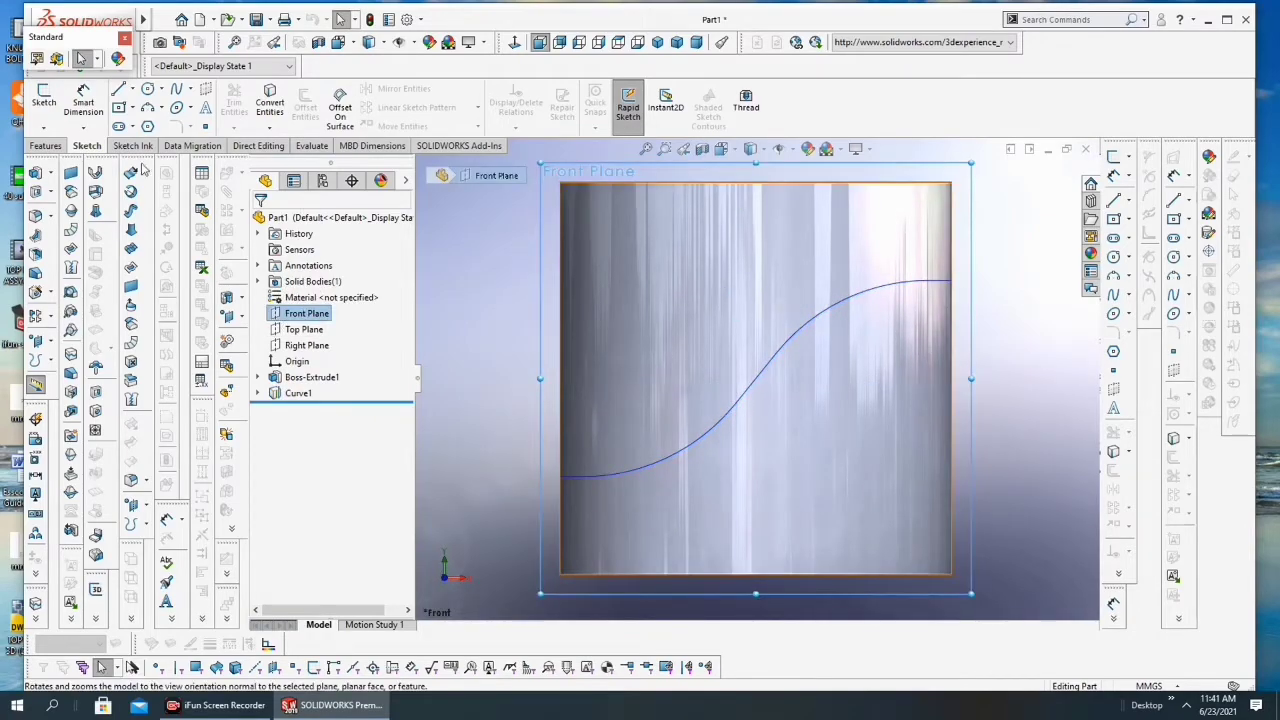
left_click(118, 107)
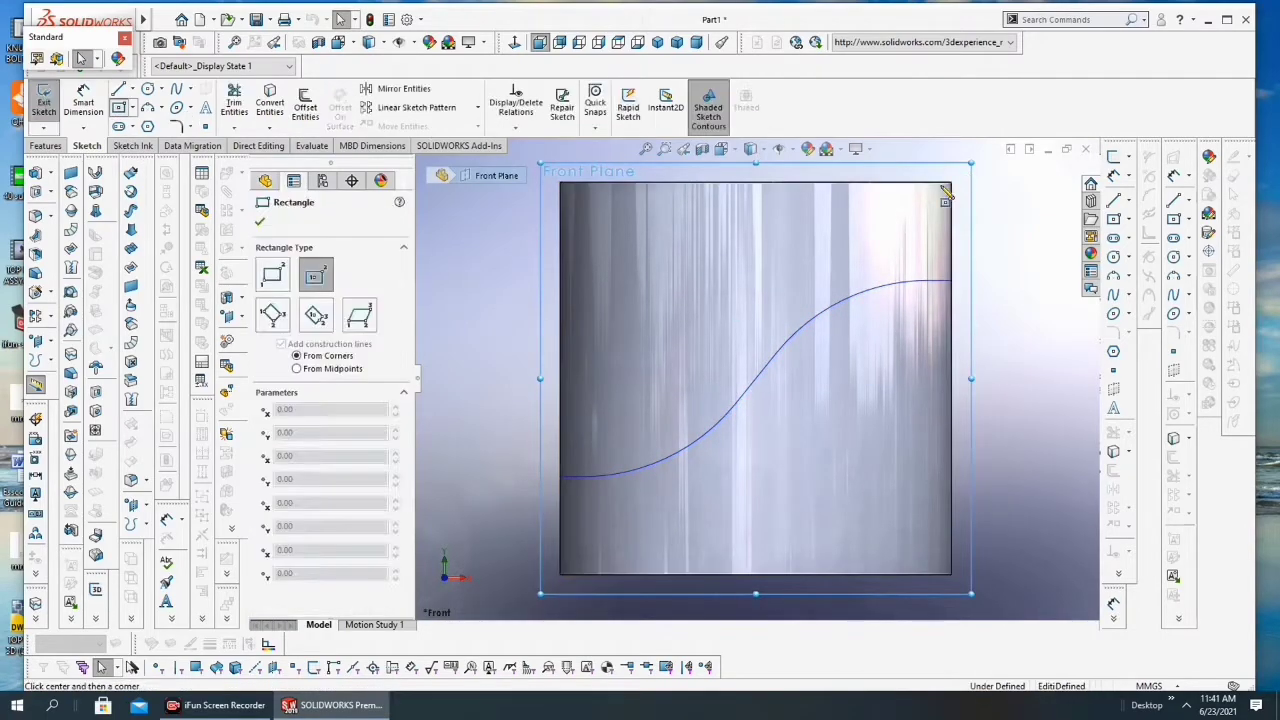
left_click(984, 295)
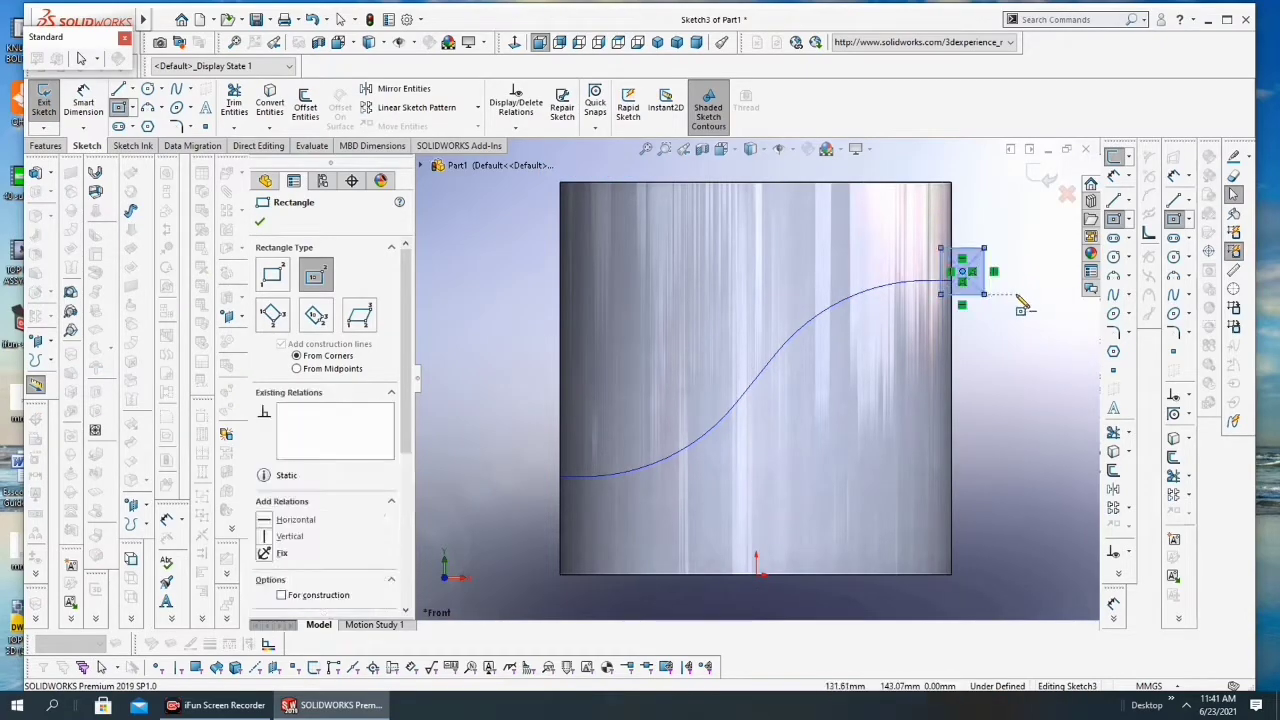
key("Escape")
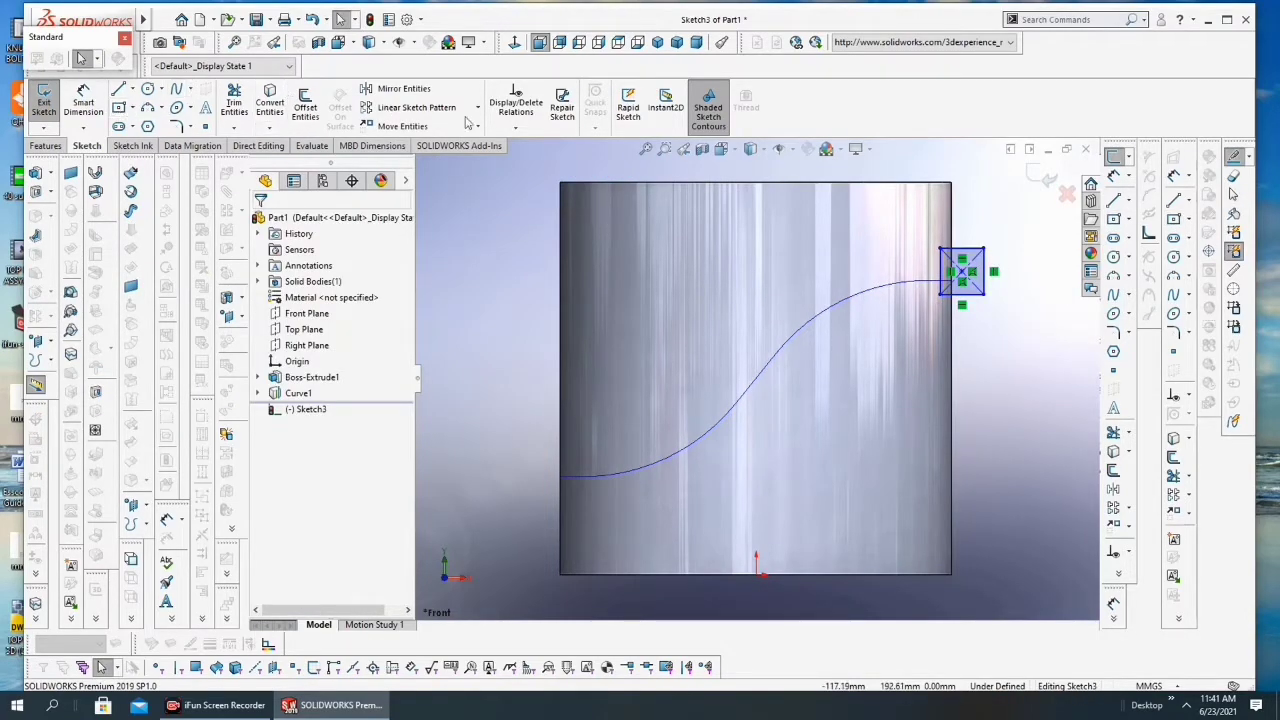
Add a Pierce relation between the square's centre point and Curve1
left_click(963, 274)
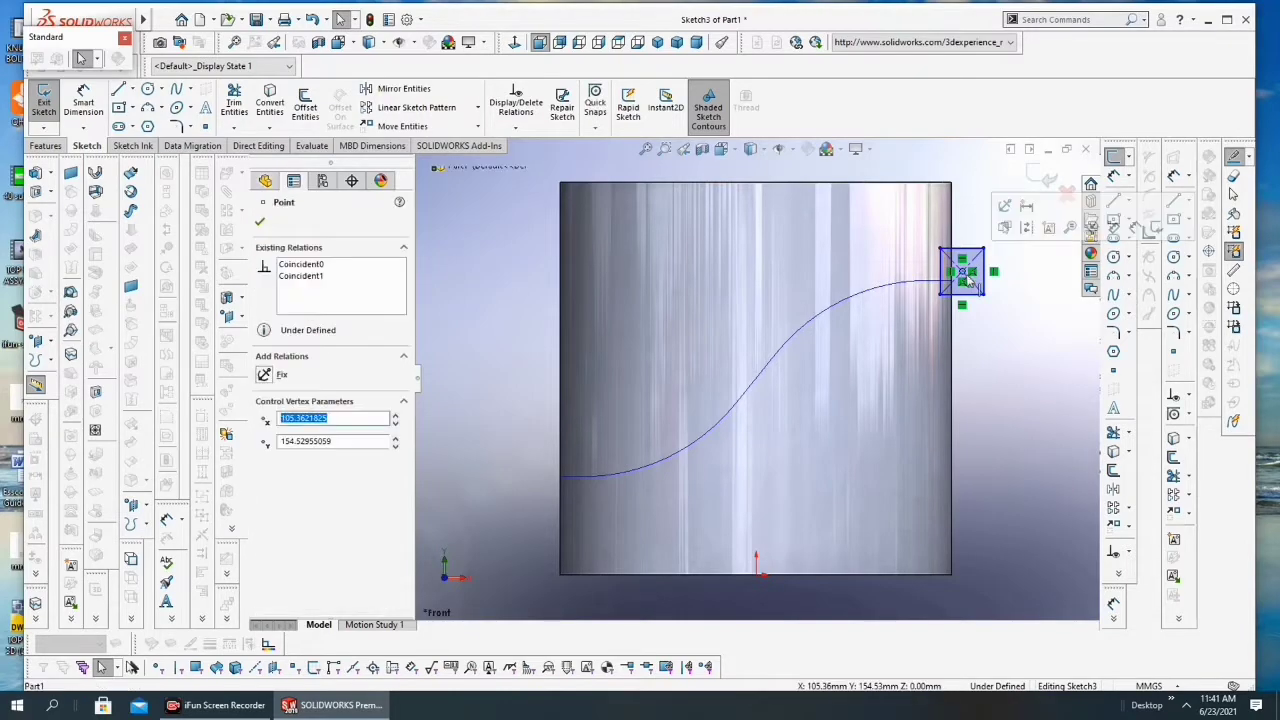
left_click(516, 130)
left_click(532, 162)
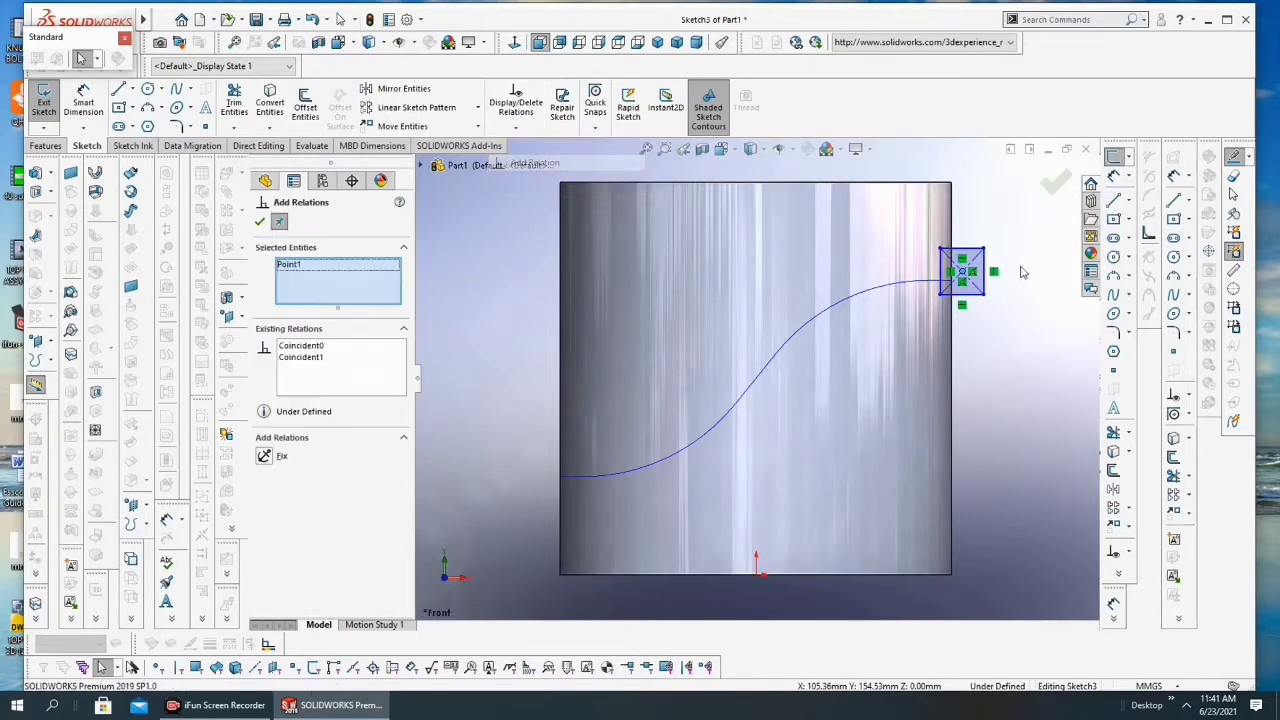
scroll(957, 285, "down", 5)
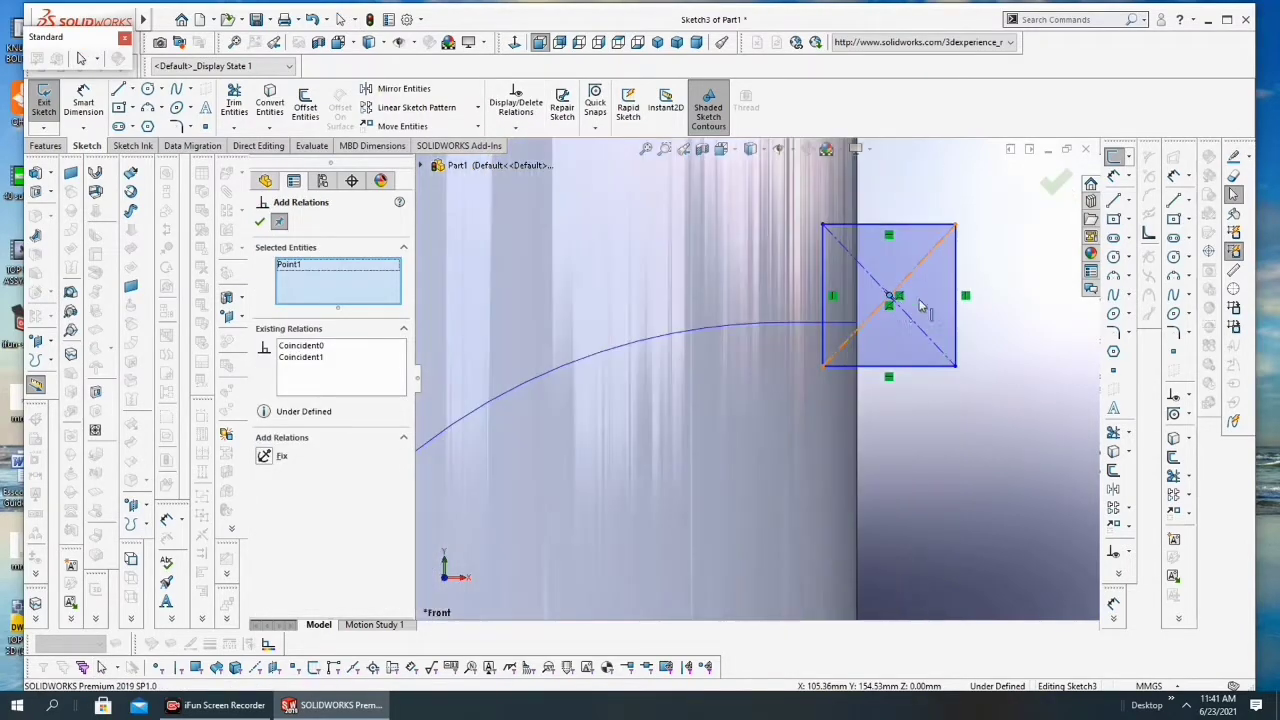
left_click(856, 328)
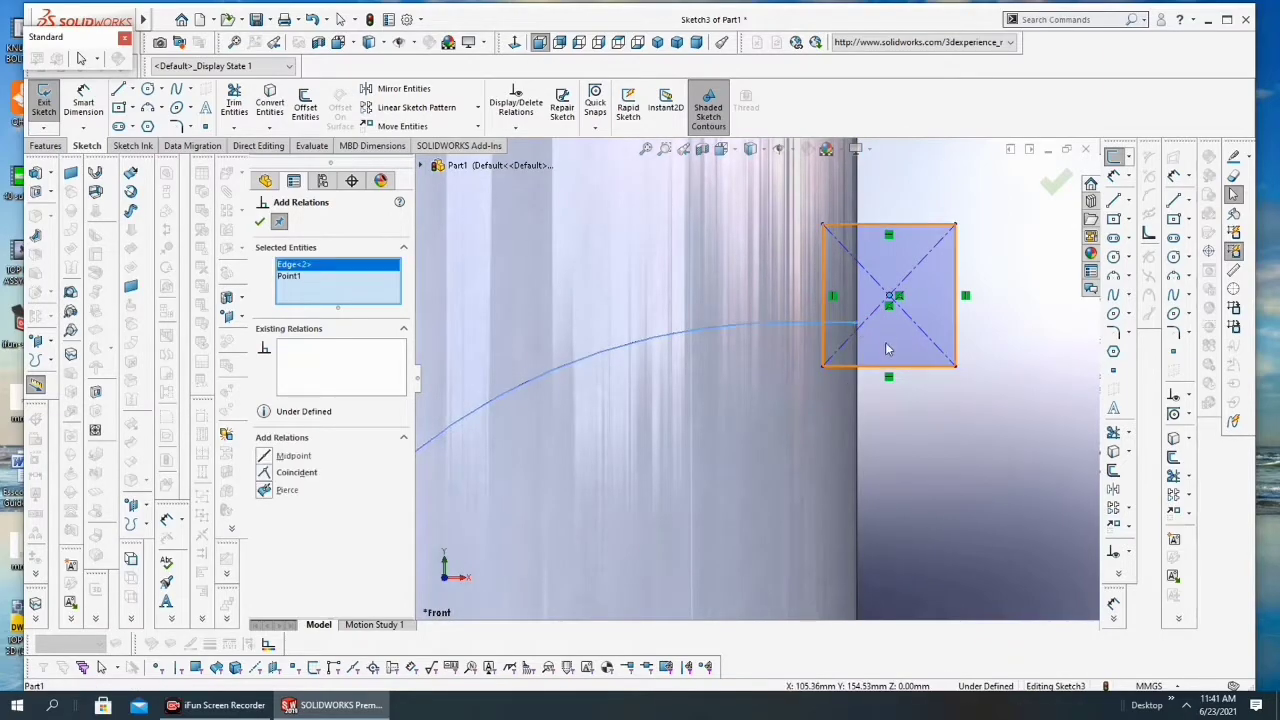
left_click(264, 490)
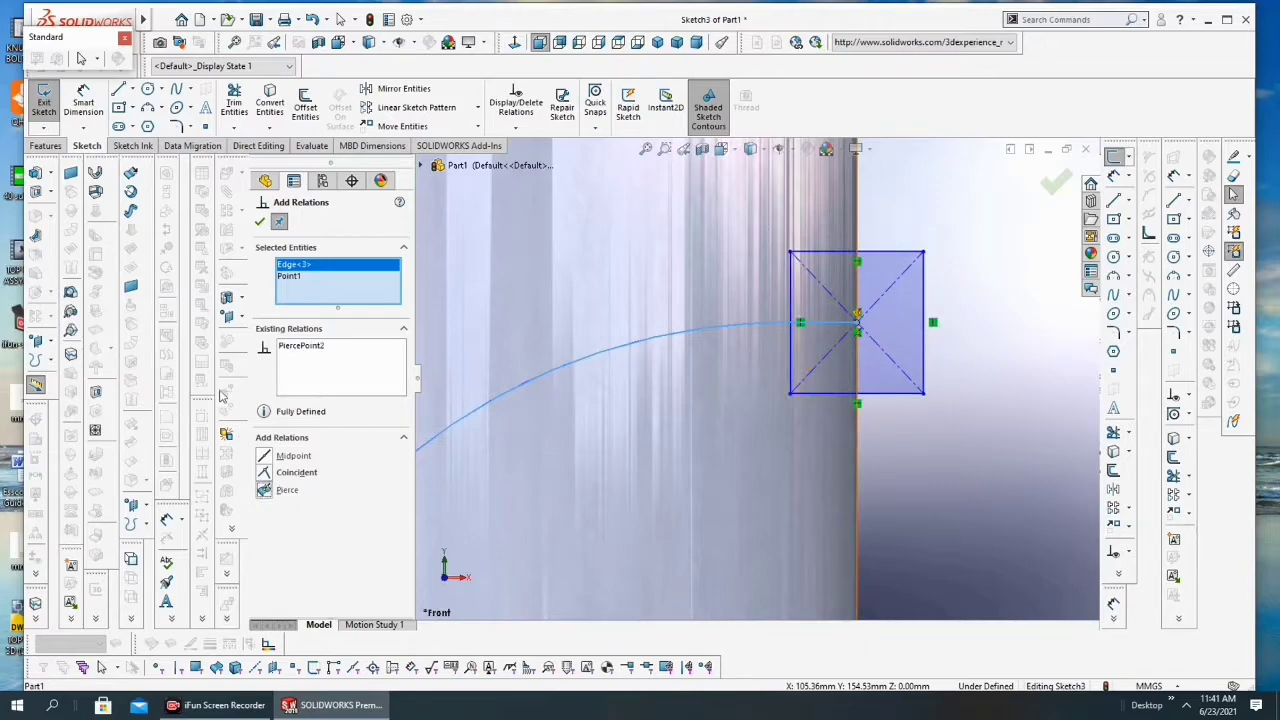
left_click(260, 222)
scroll(897, 269, "up", 3)
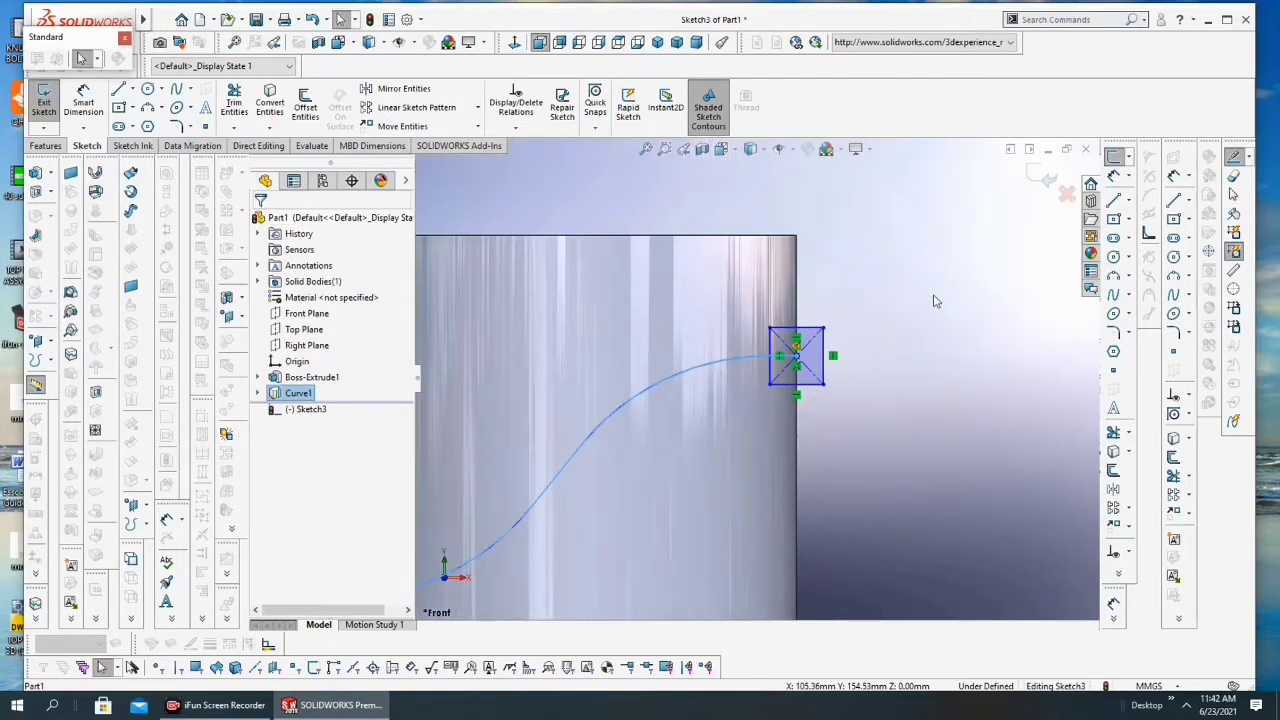
Dimension the square to 20 mm wide and 20 mm high
left_click(83, 100)
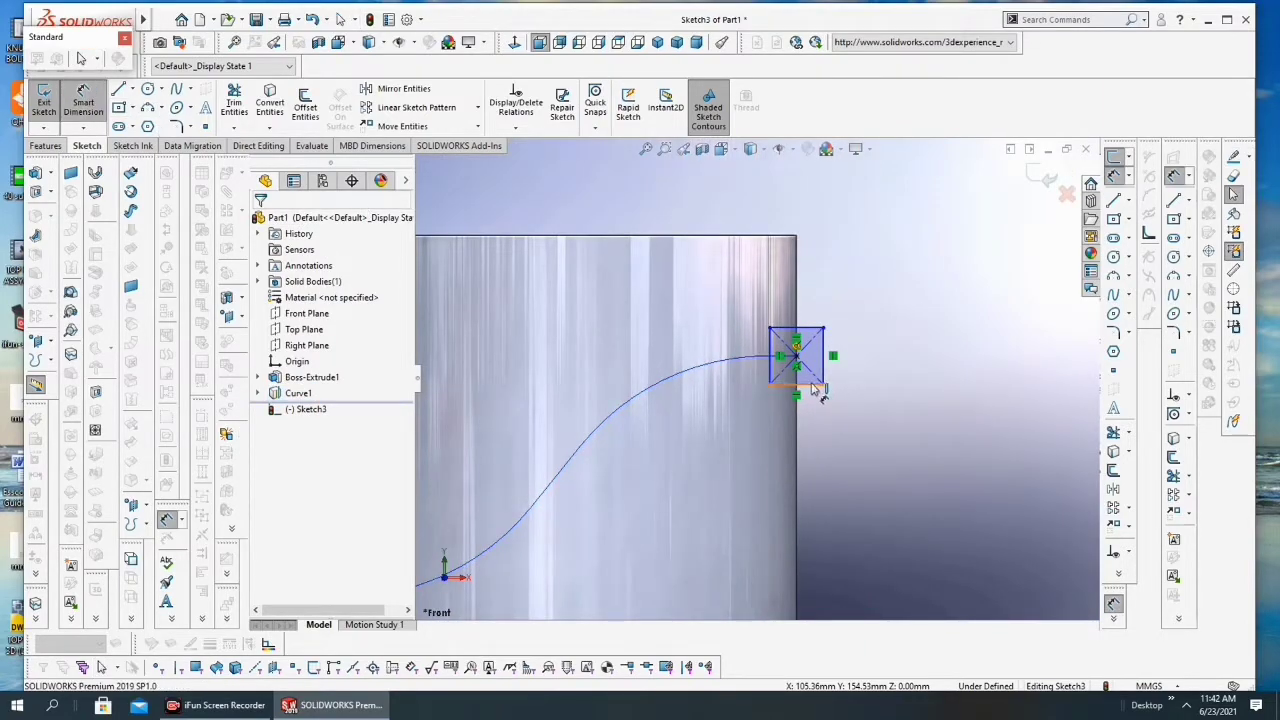
left_click(815, 390)
left_click(822, 409)
type("20")
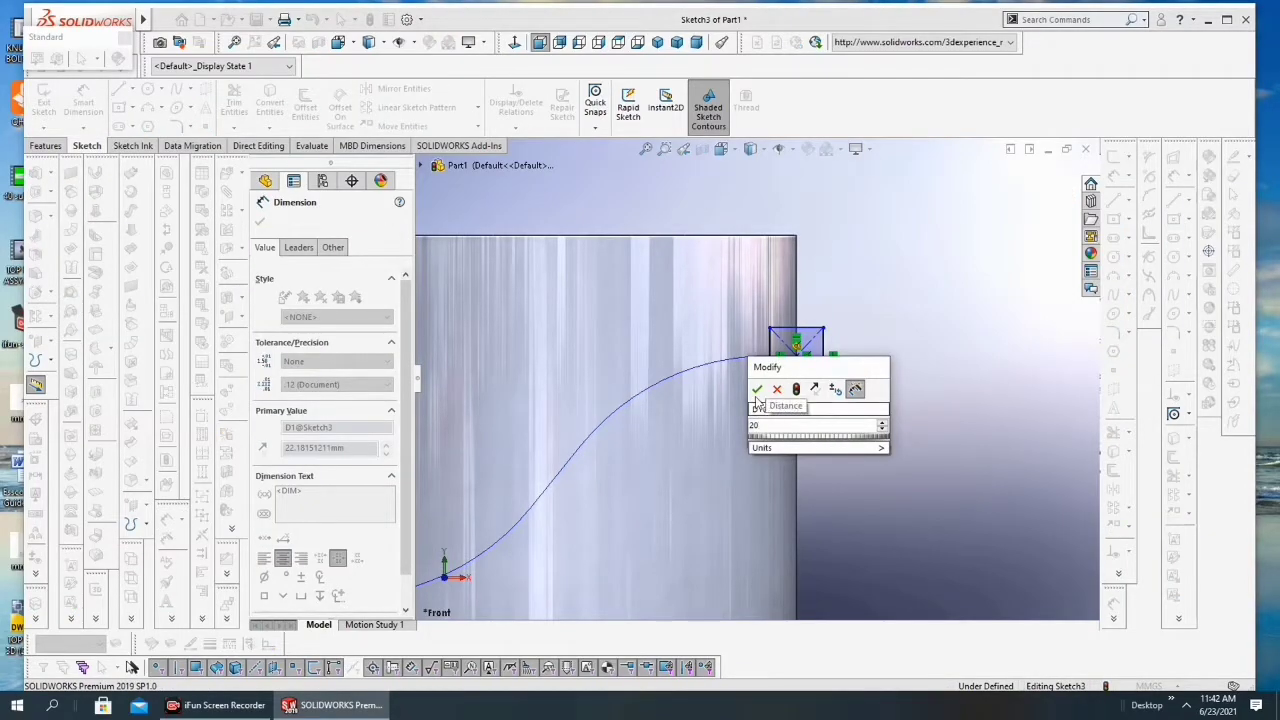
key("Return")
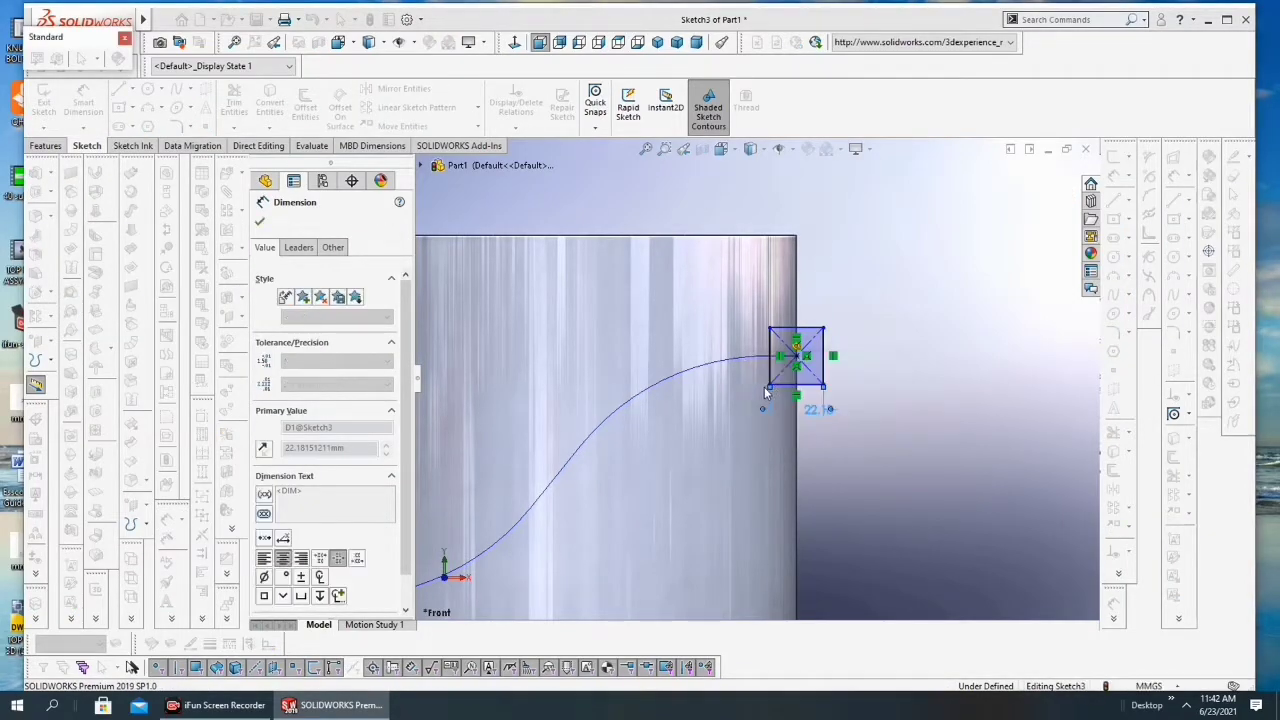
left_click(822, 368)
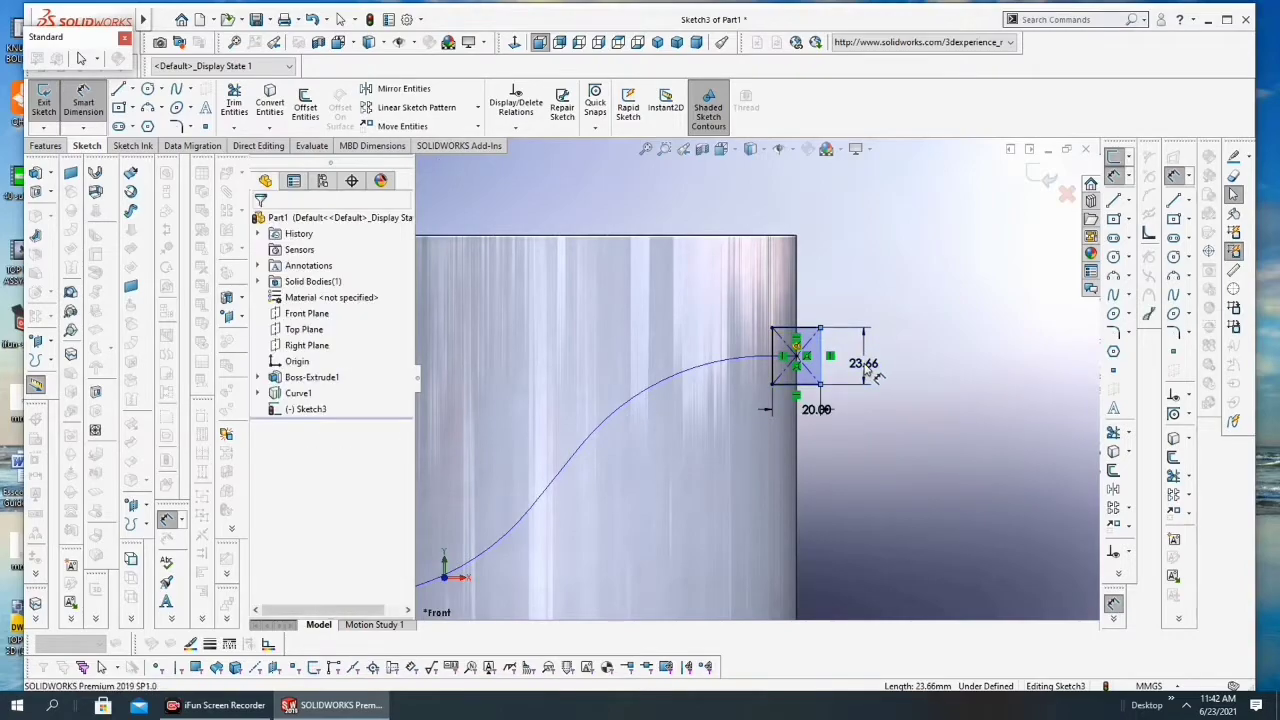
left_click(860, 368)
type("20")
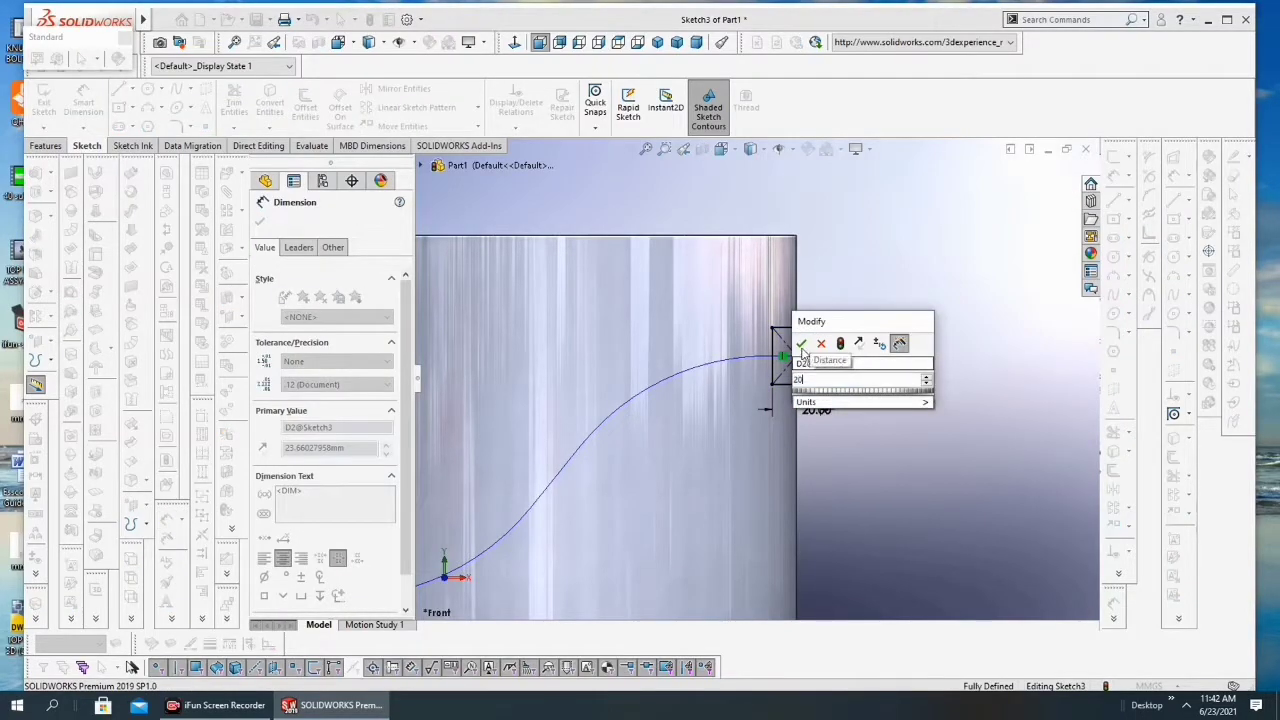
key("Return")
Delete one of the square's 20.00 dimensions
right_click(860, 362)
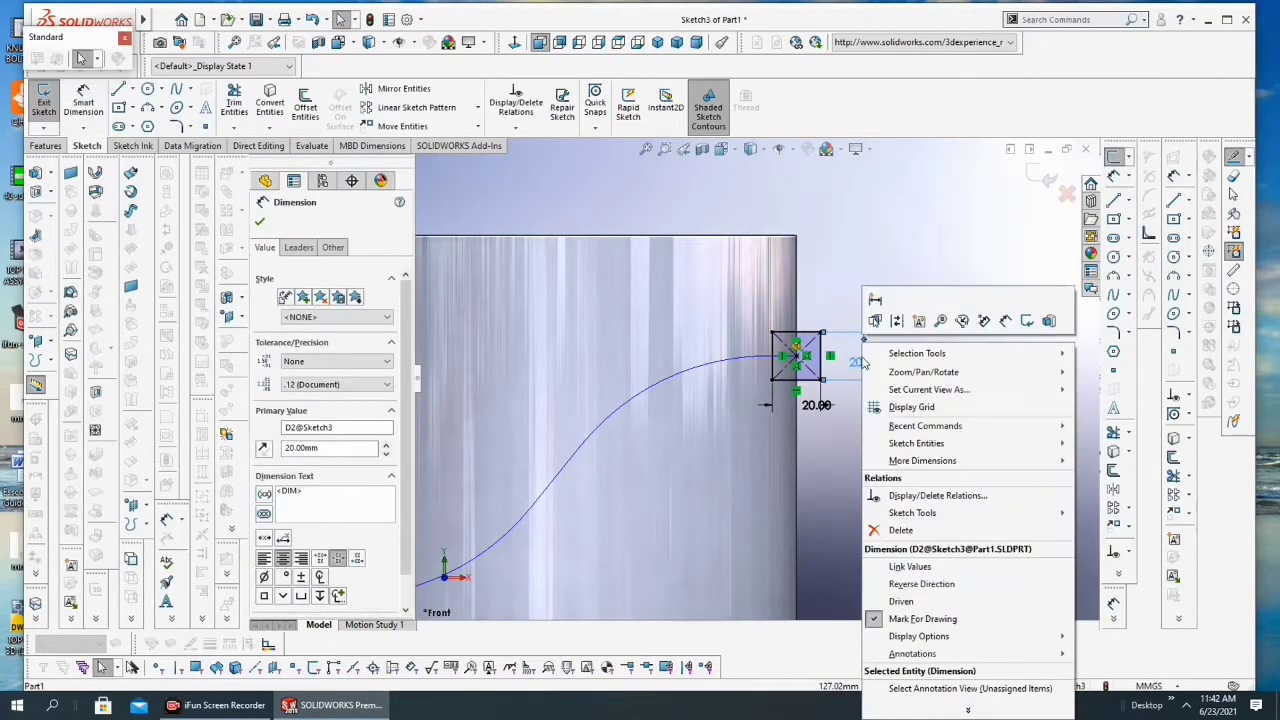
left_click(832, 424)
left_click(824, 406)
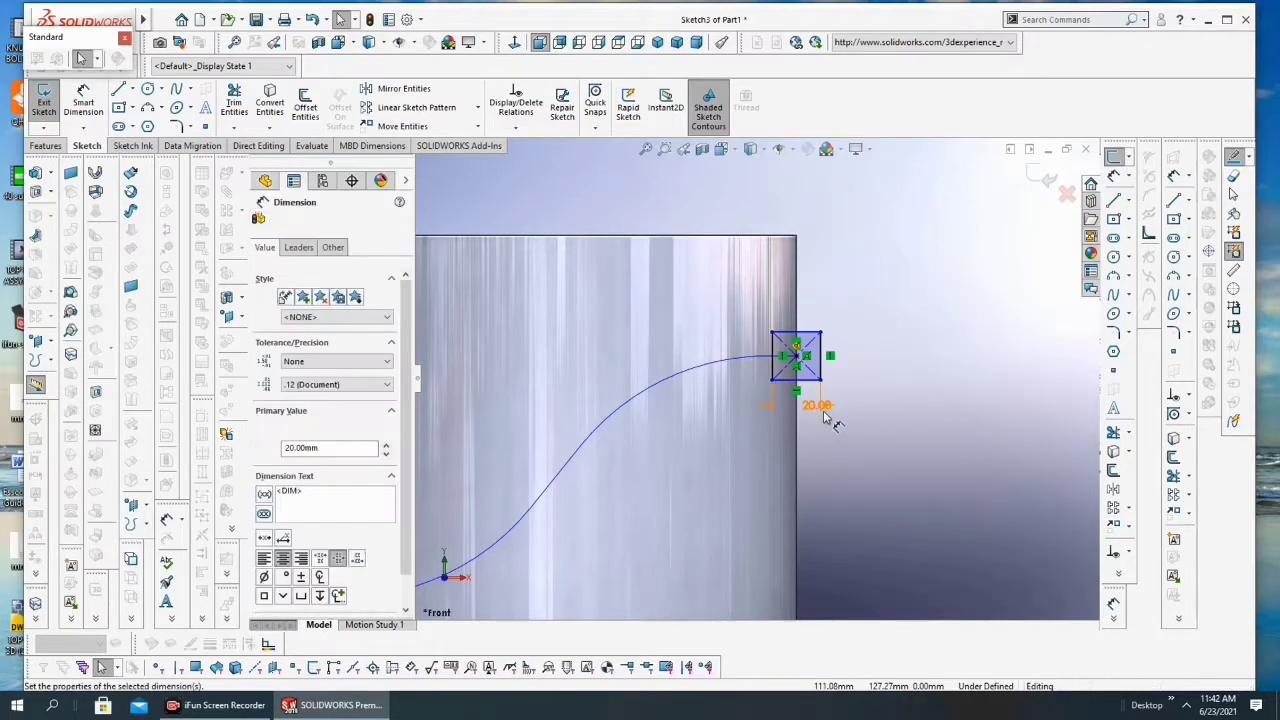
right_click(826, 418)
left_click(895, 400)
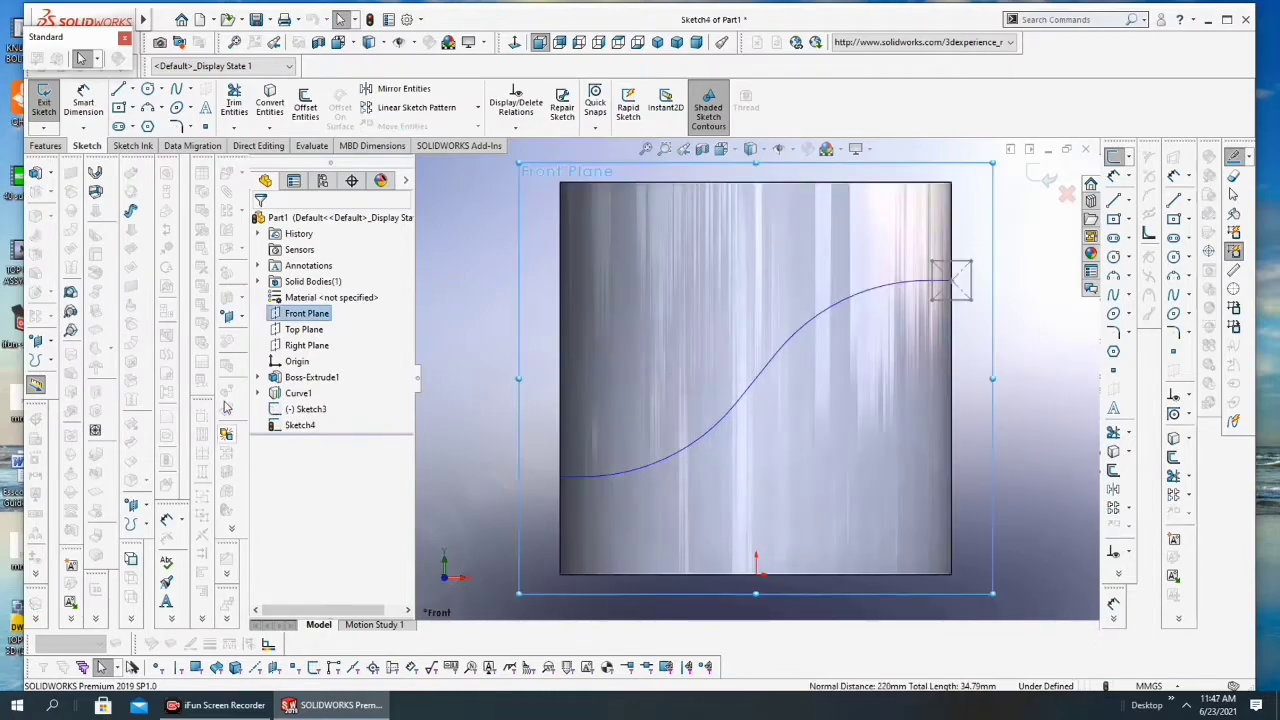
Draw a small center rectangle beside the spline's lower-left end
left_click(118, 107)
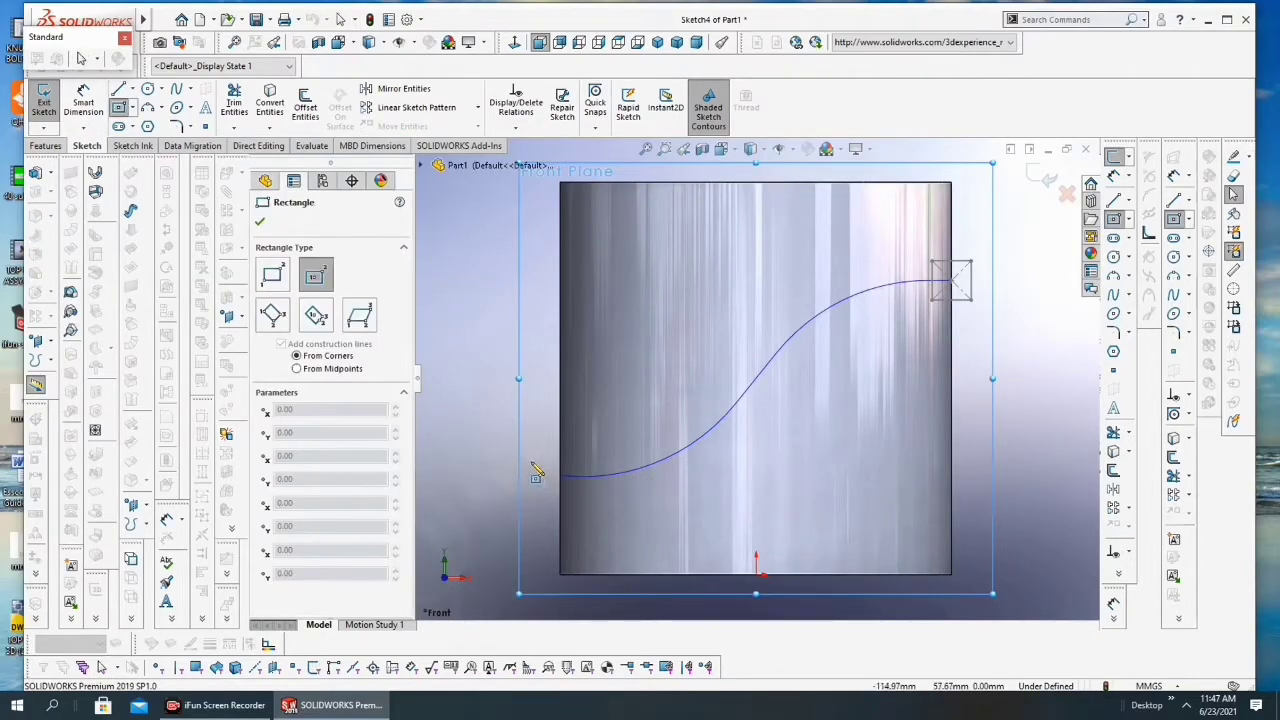
left_click(504, 430)
left_click(548, 478)
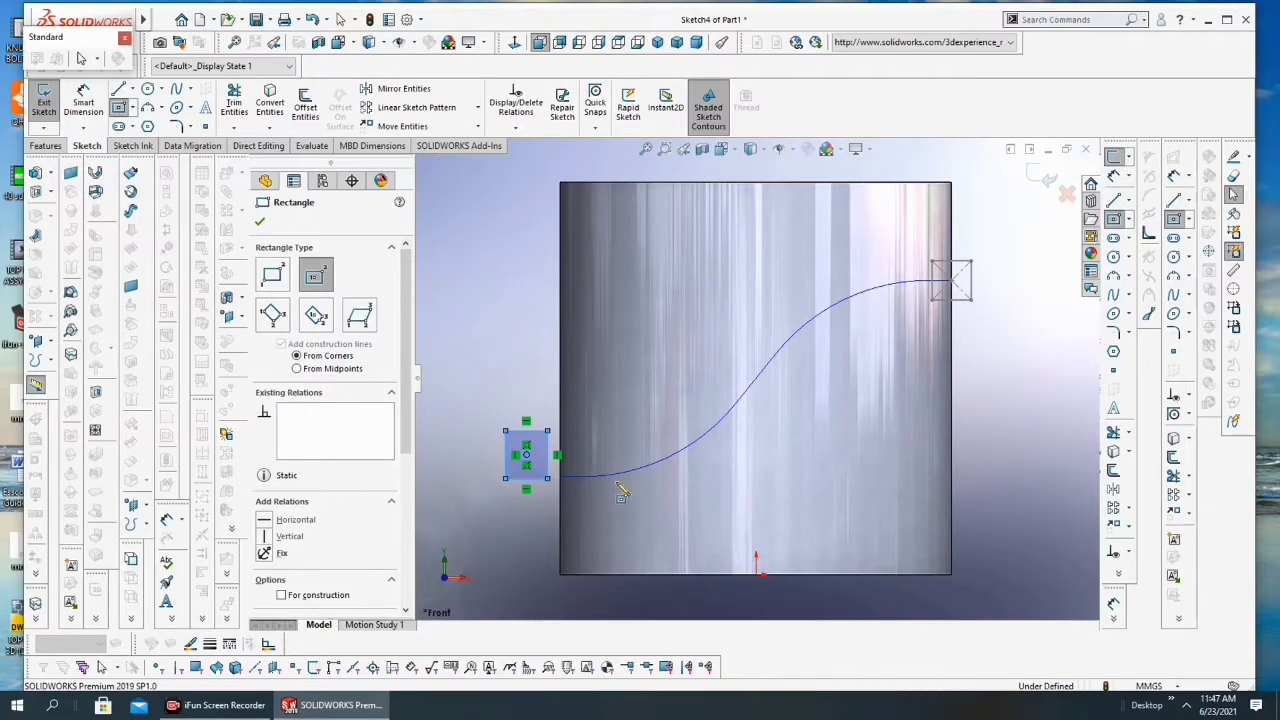
key("Escape")
Add a Pierce relation between the new square's centre point and the spline
left_click(526, 455)
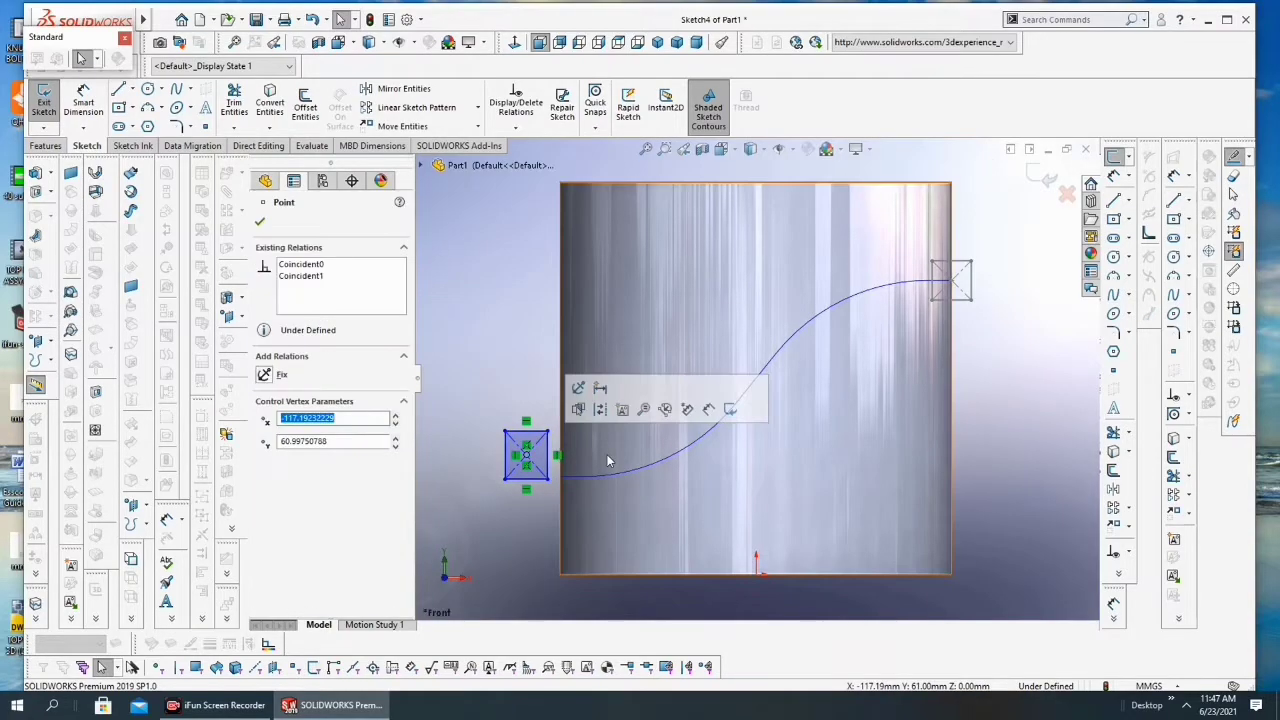
left_click(515, 133)
left_click(515, 164)
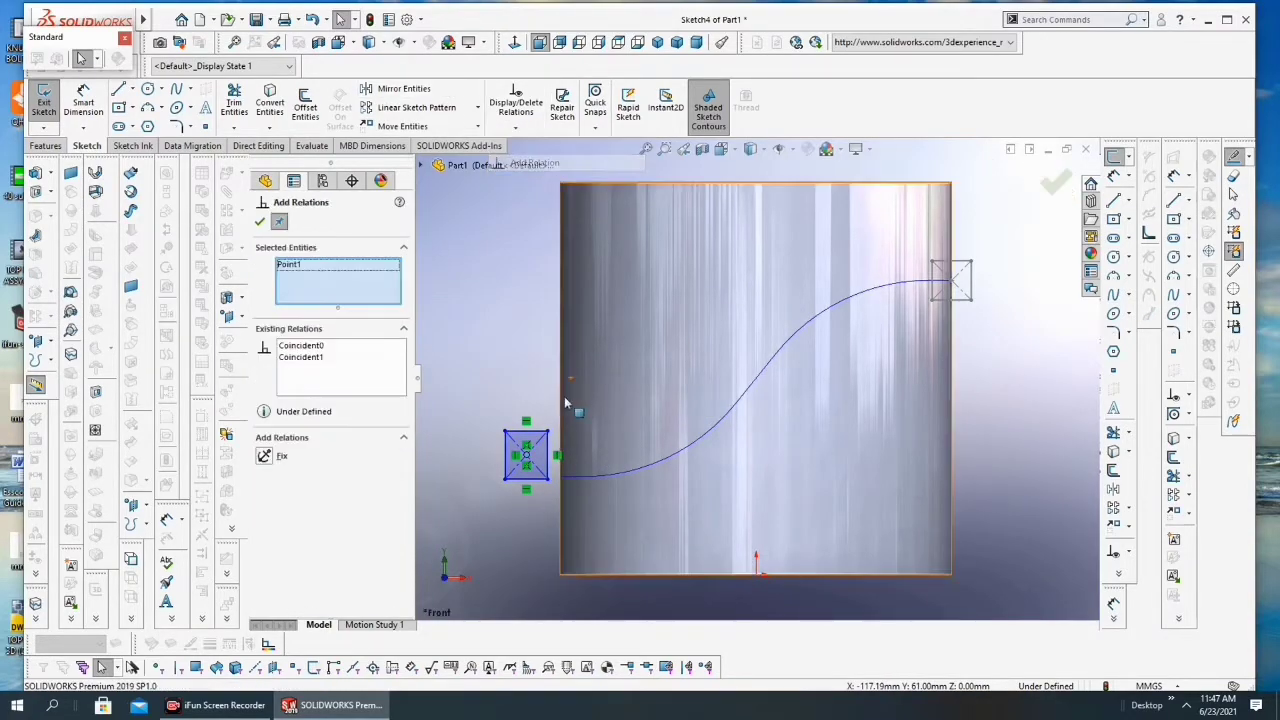
left_click(564, 477)
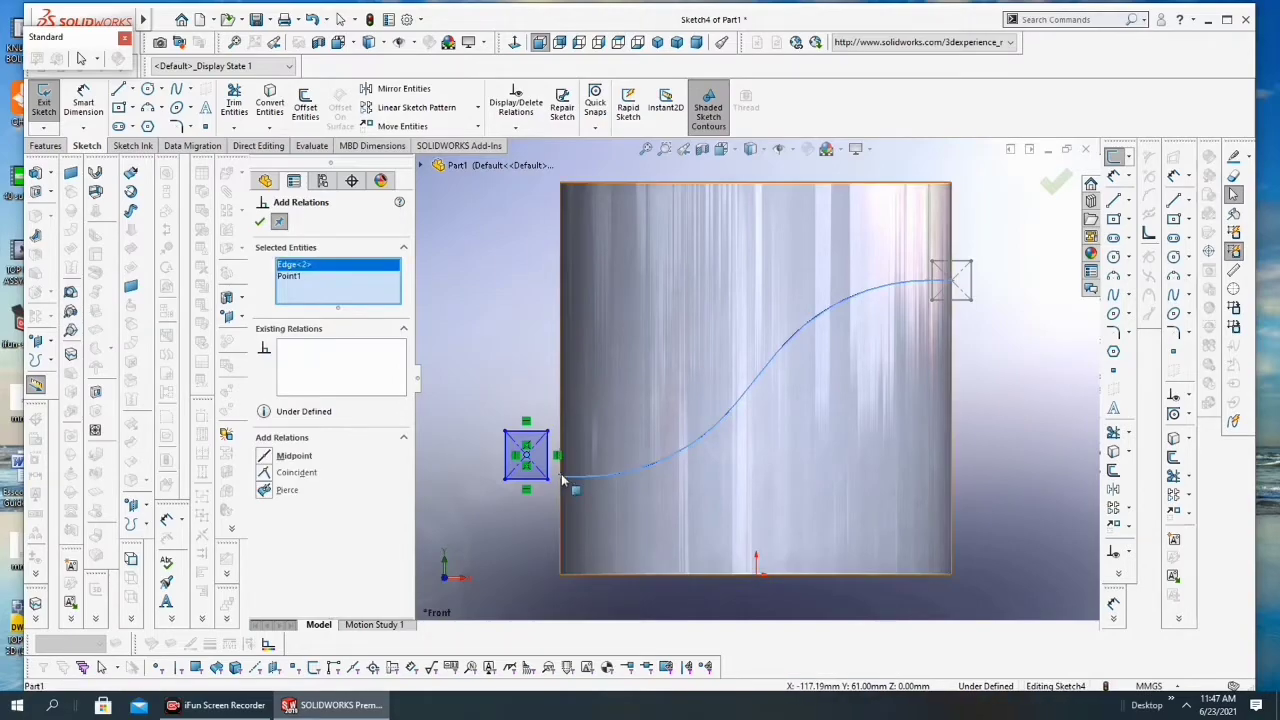
left_click(265, 490)
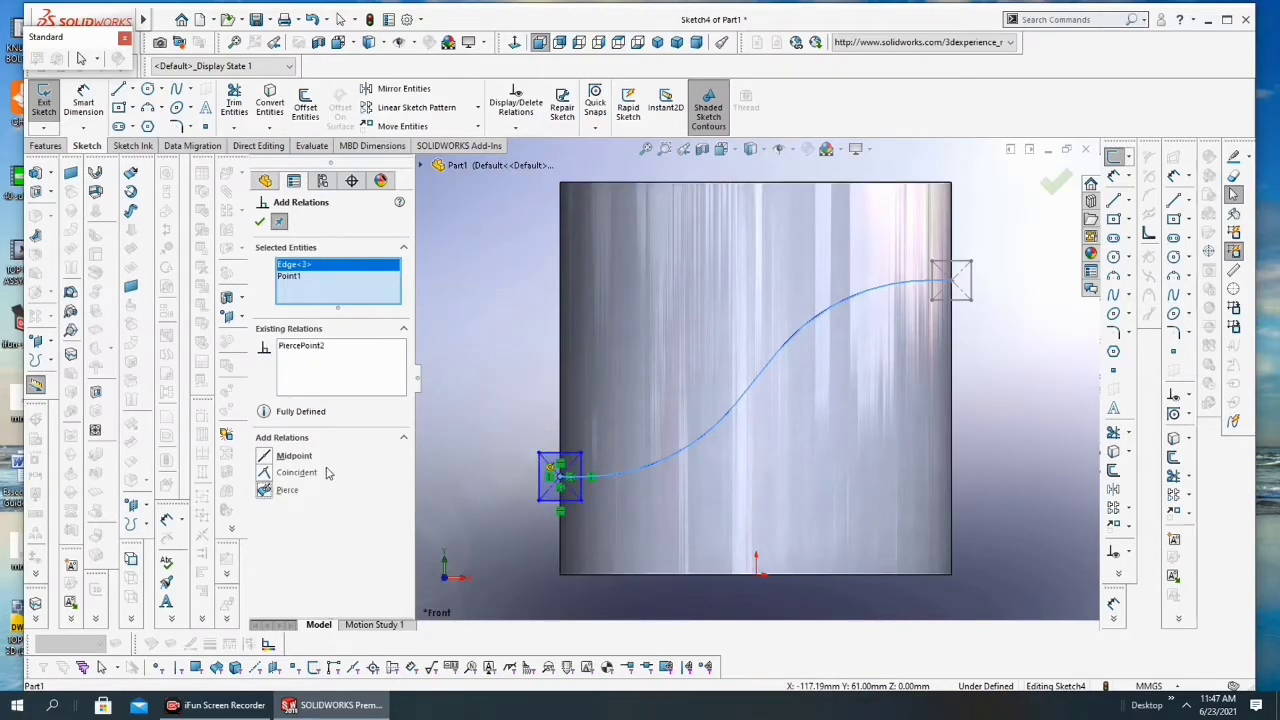
left_click(260, 223)
Make both sides of the new square equal to Sketch3's square, then exit Sketch4
left_click(960, 268)
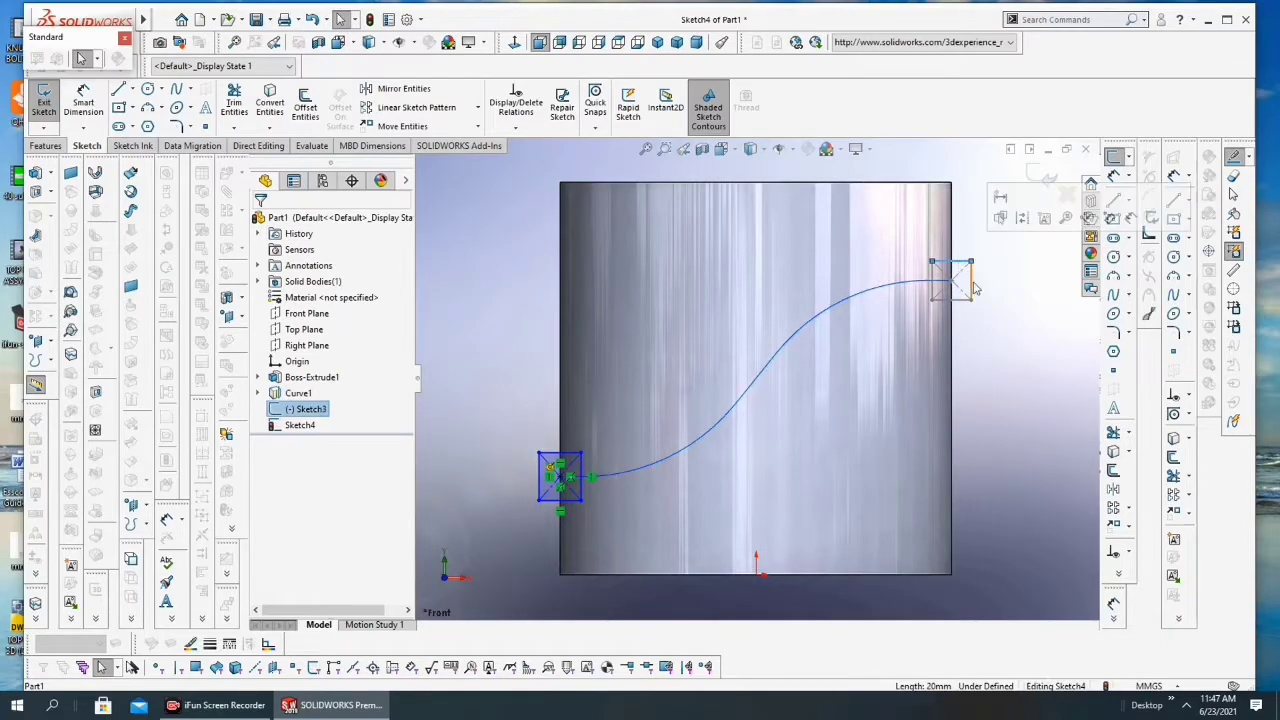
left_click(516, 128)
left_click(517, 163)
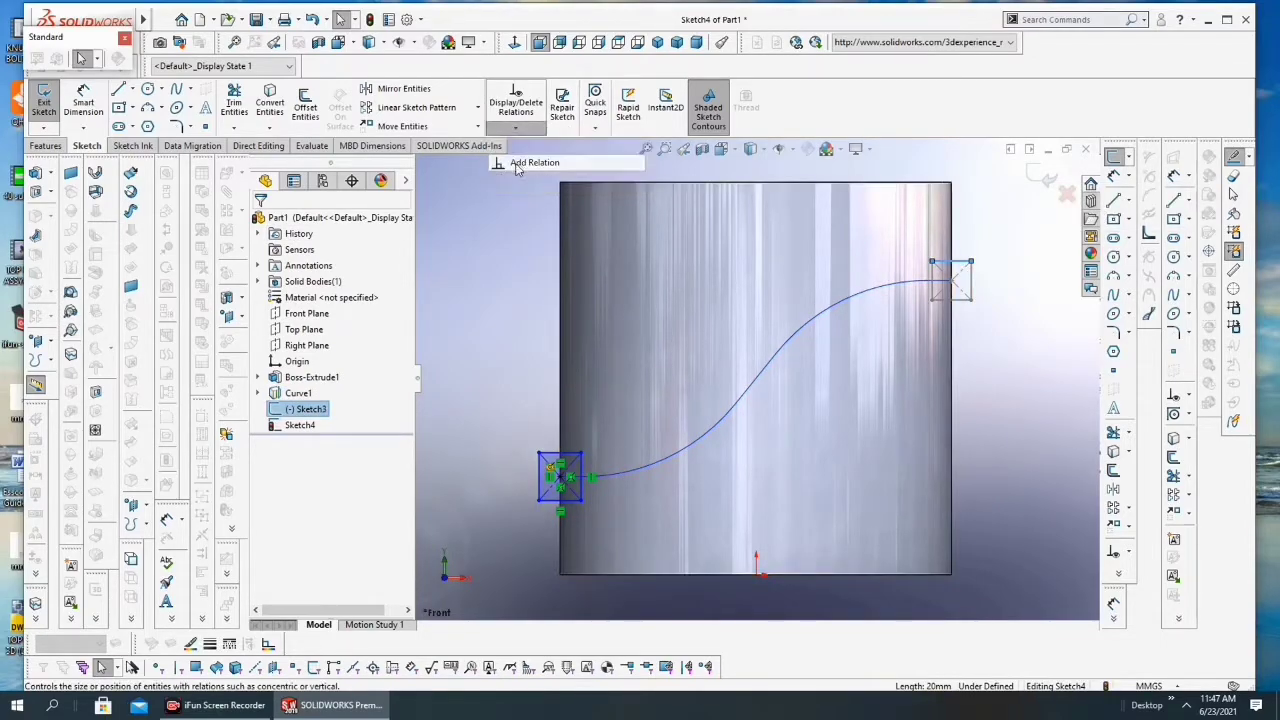
left_click(548, 452)
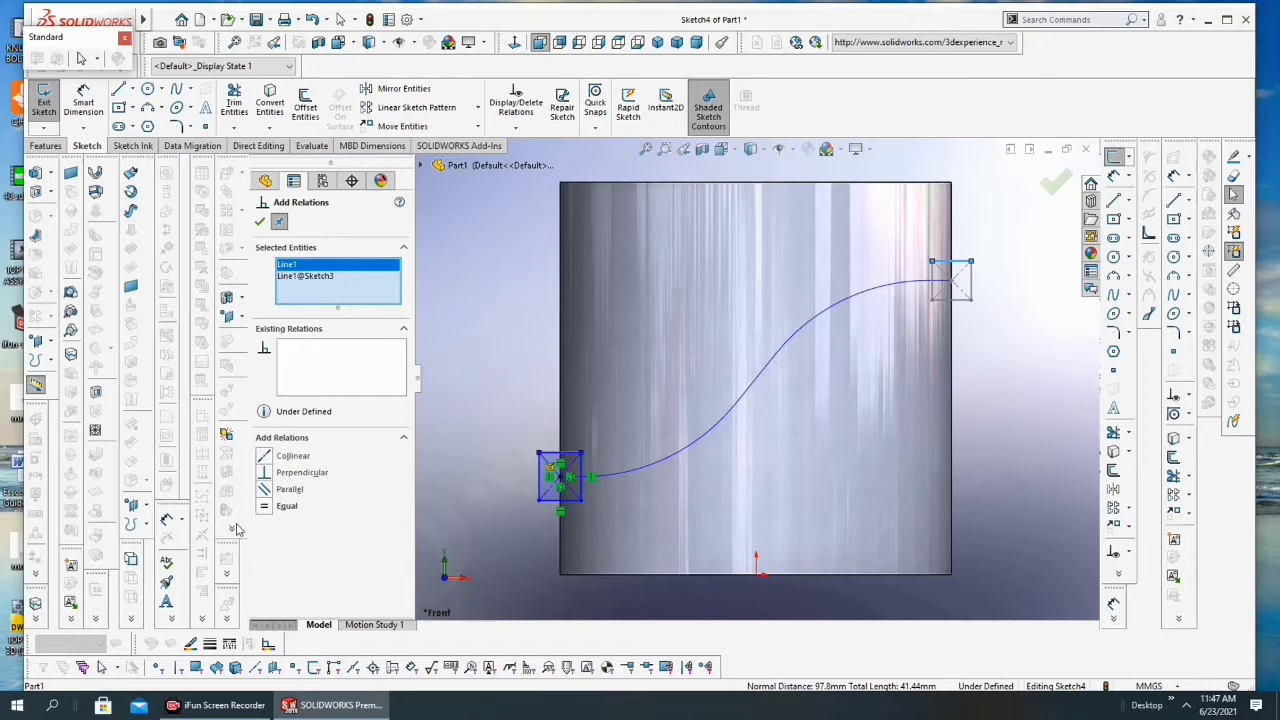
left_click(286, 506)
left_click(260, 221)
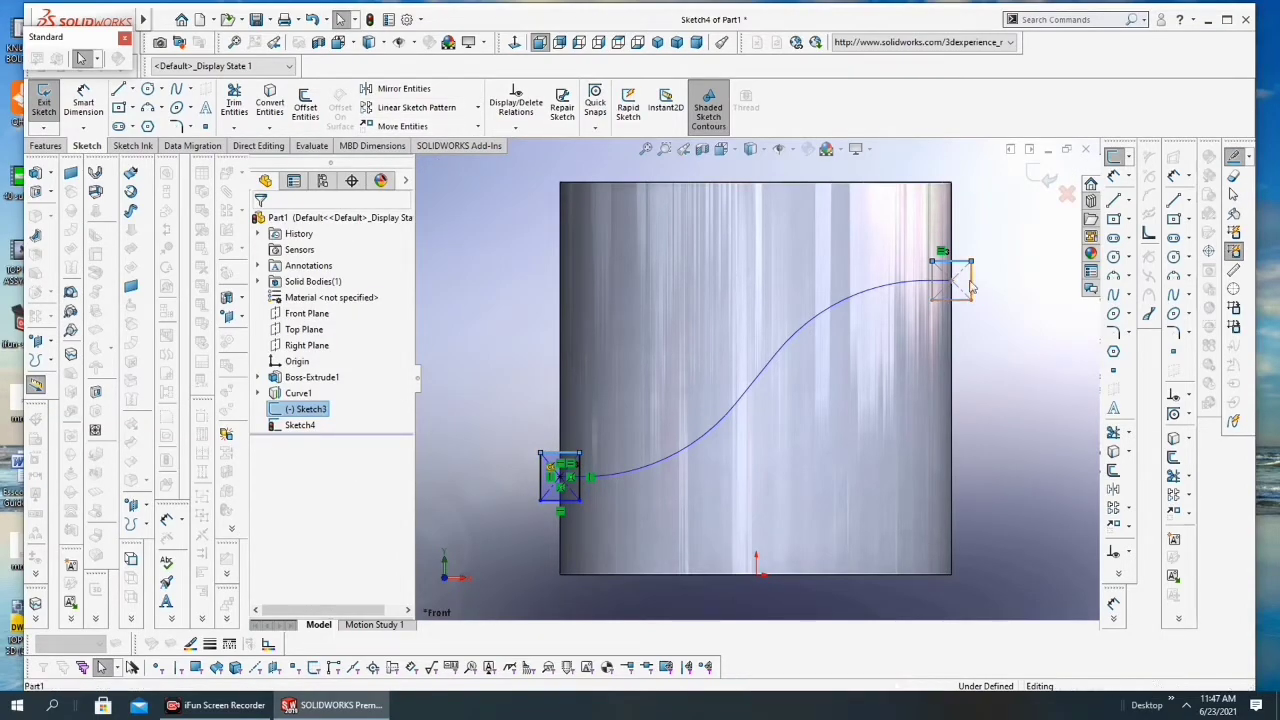
left_click(516, 127)
left_click(514, 167)
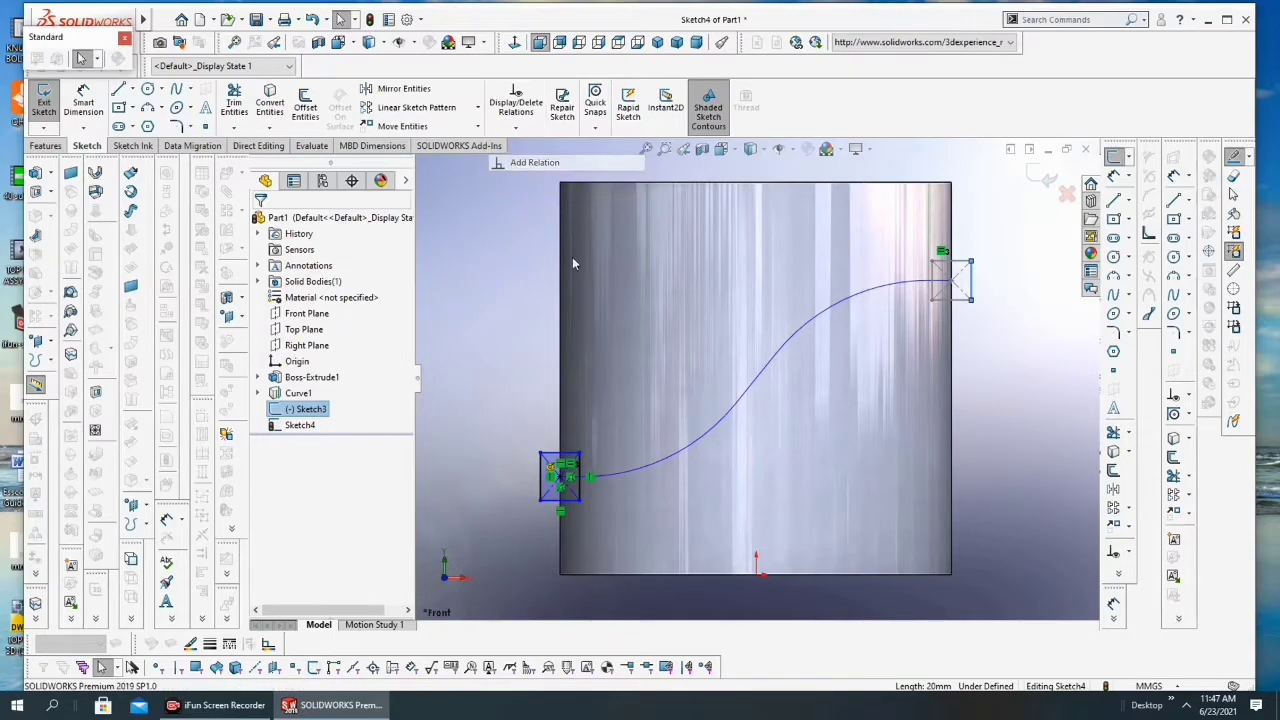
left_click(541, 490)
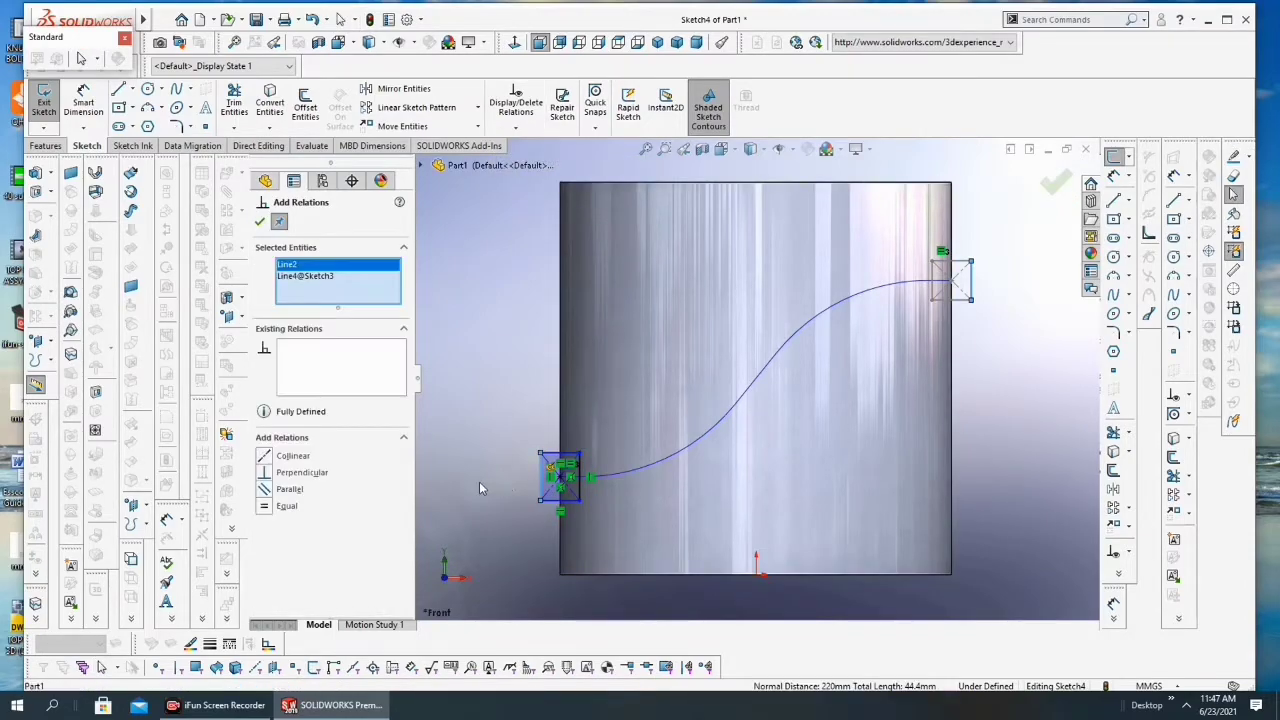
left_click(266, 507)
left_click(258, 223)
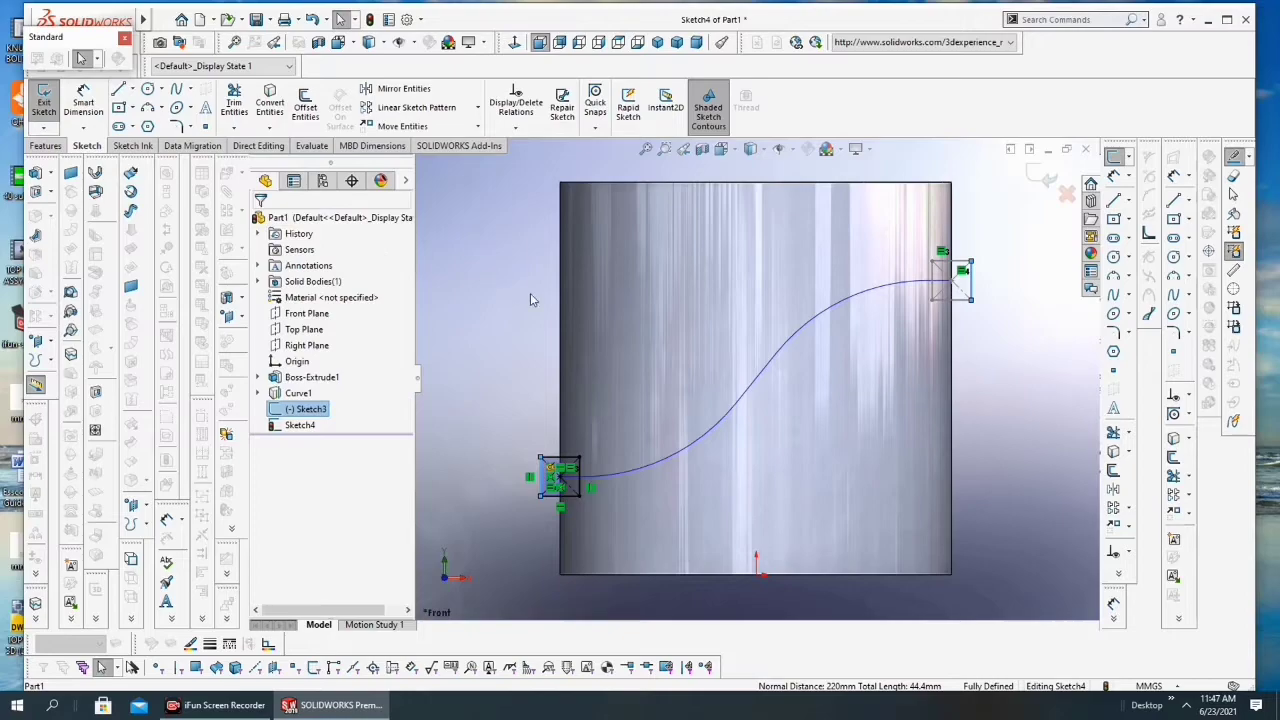
left_click(1043, 178)
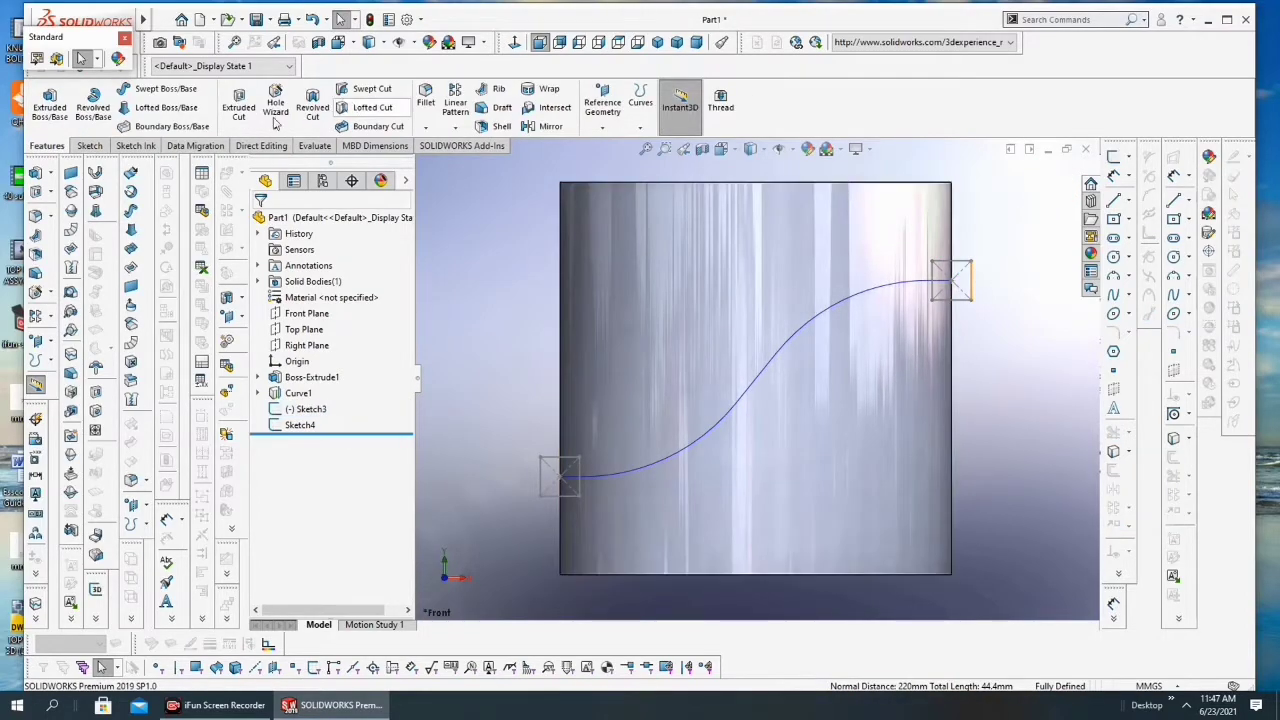
Create Cut-Loft1 between the Sketch3 and Sketch4 profiles, using Curve1 as the centerline
left_click(381, 113)
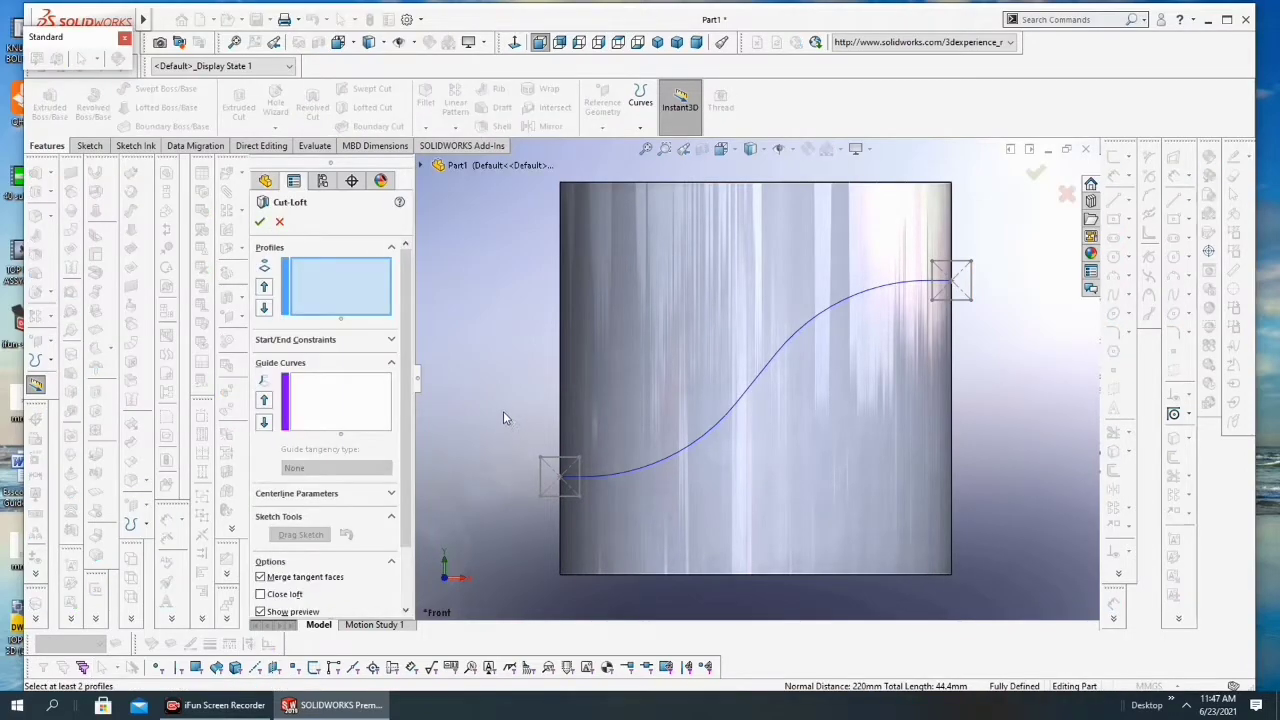
left_click(963, 267)
left_click(549, 459)
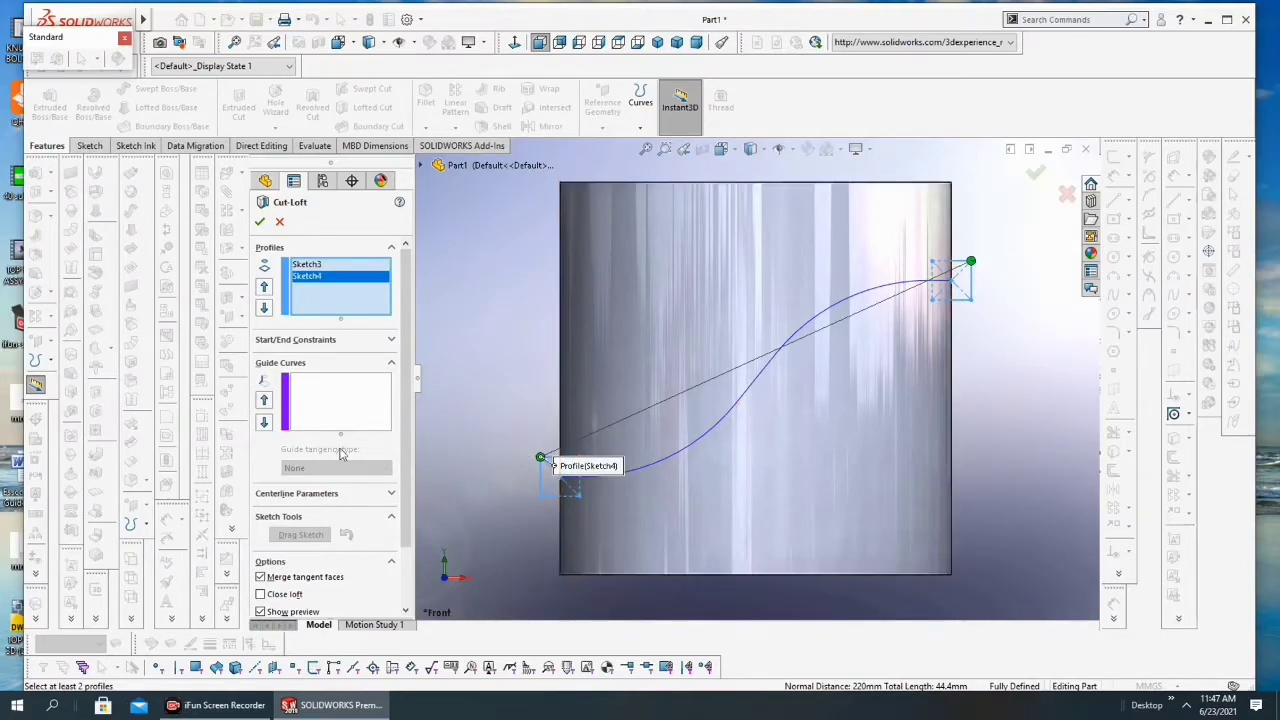
left_click(391, 494)
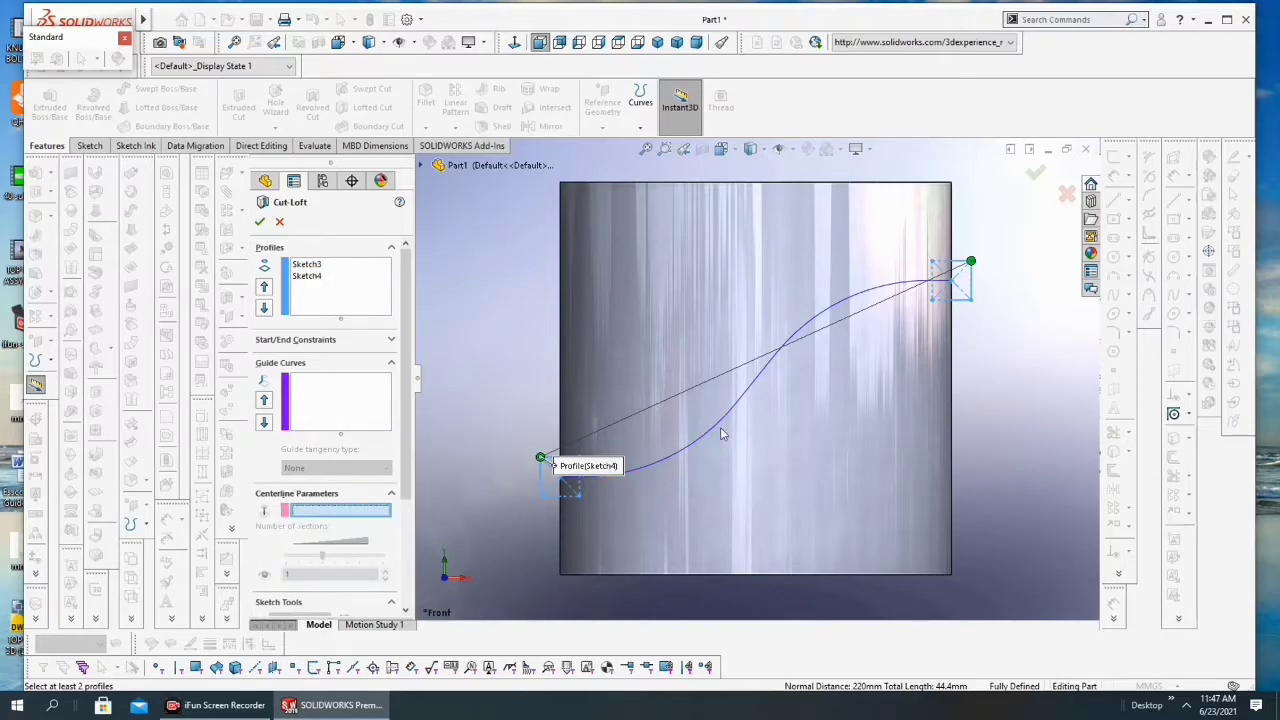
left_click(760, 385)
mouse_move(981, 344)
middle_mouse_down()
mouse_move(973, 405)
mouse_move(868, 372)
mouse_move(960, 380)
middle_mouse_up()
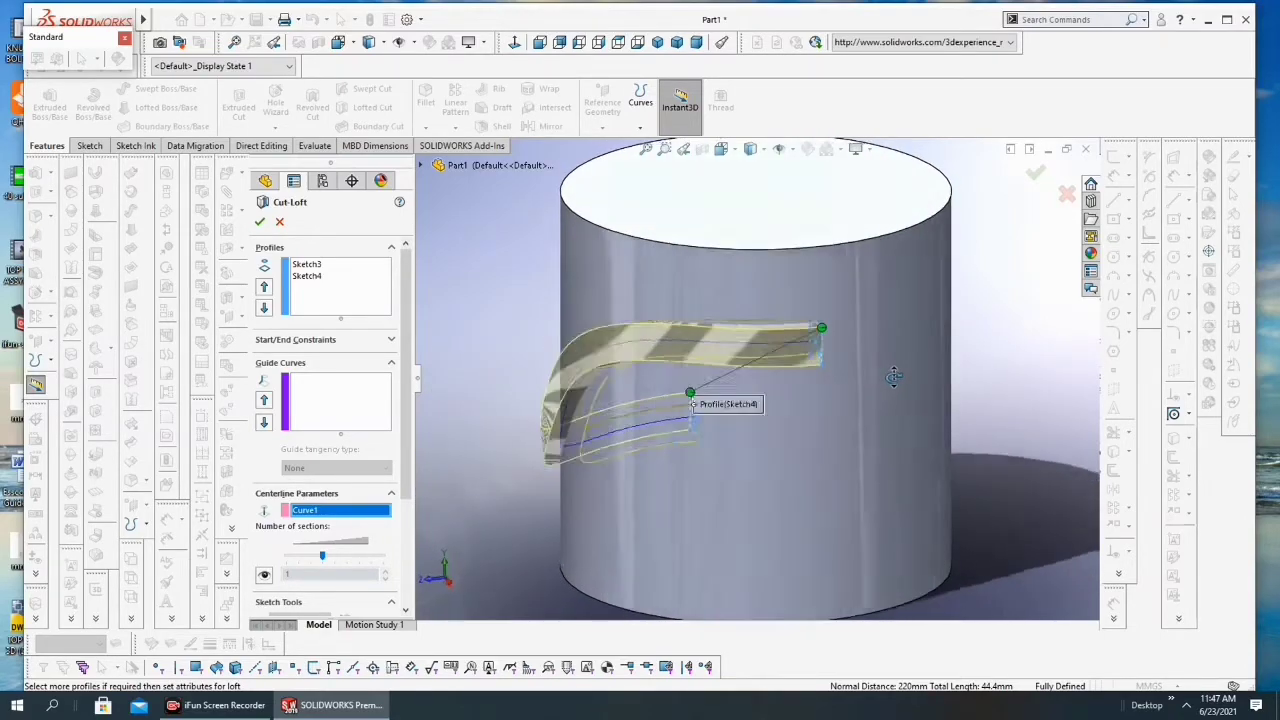
left_click(259, 222)
middle_click_drag(595, 288, 850, 342)
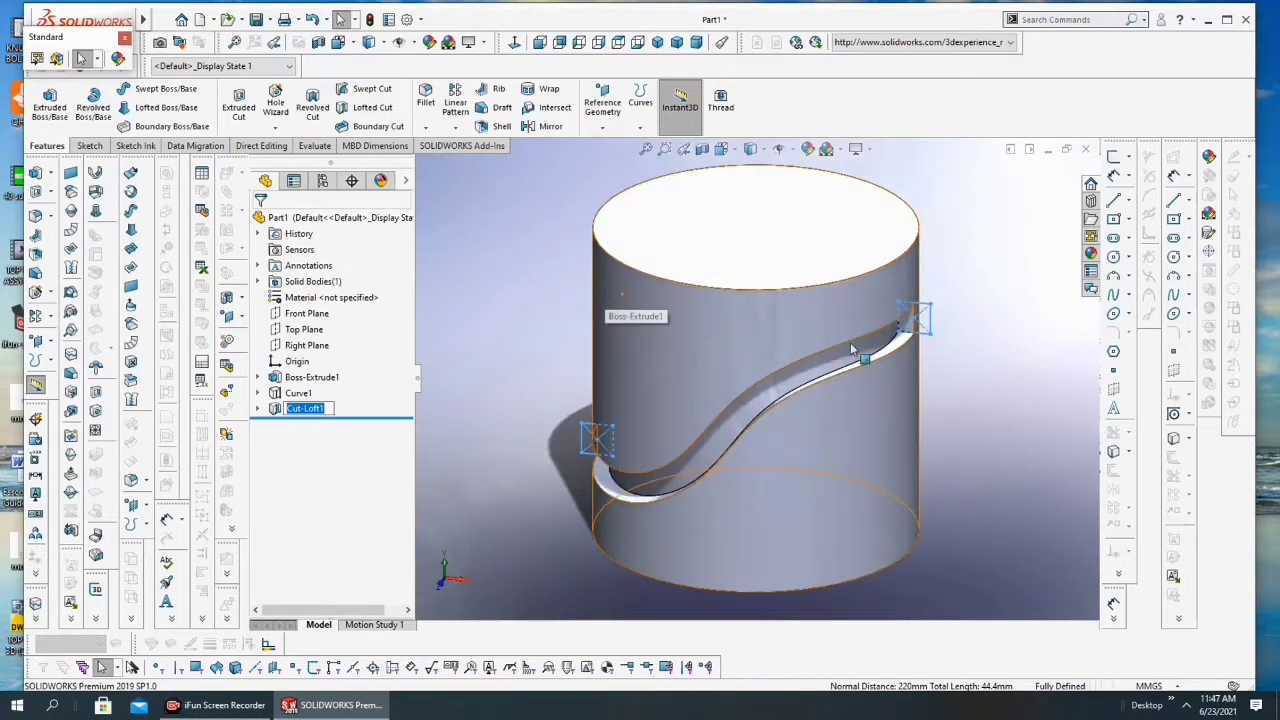
left_click(953, 385)
mouse_move(953, 385)
middle_mouse_down()
mouse_move(859, 325)
mouse_move(894, 343)
middle_mouse_up()
Select Front Plane and start Mirror from the Linear Pattern dropdown
scroll(731, 350, "up", 3)
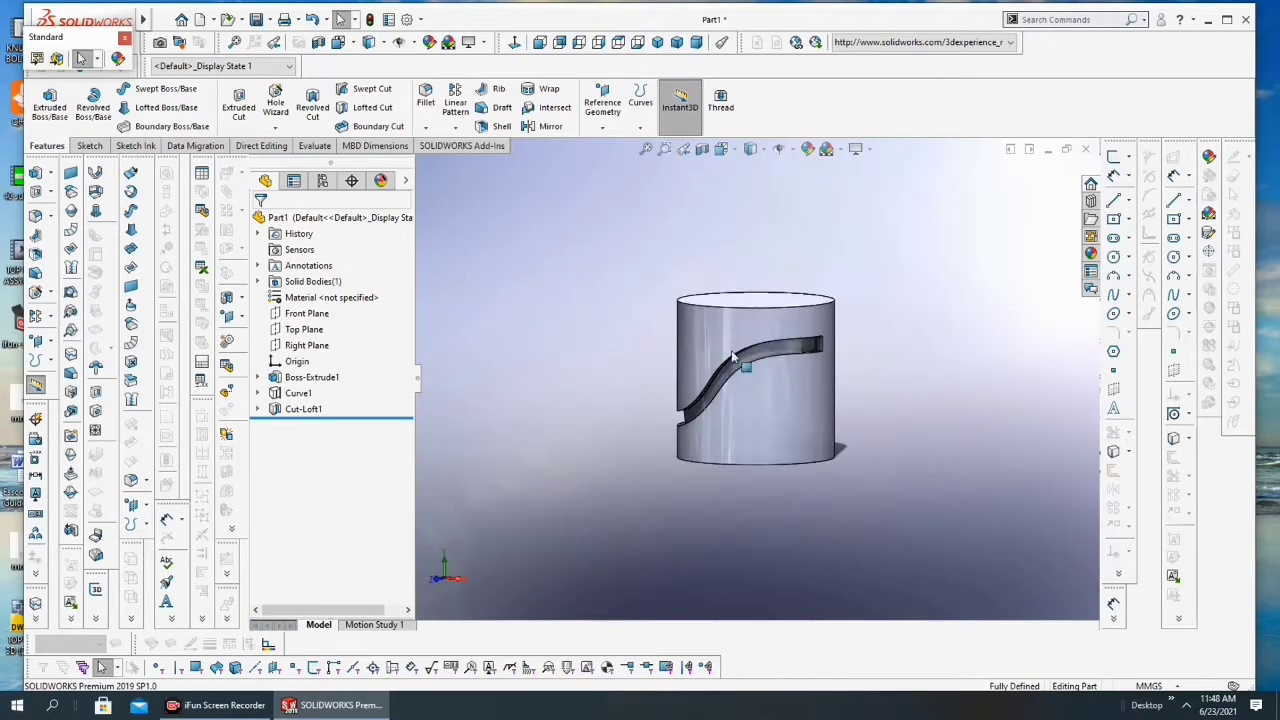
scroll(731, 350, "down", 2)
mouse_move(712, 405)
middle_mouse_down()
mouse_move(784, 347)
mouse_move(942, 307)
middle_mouse_up()
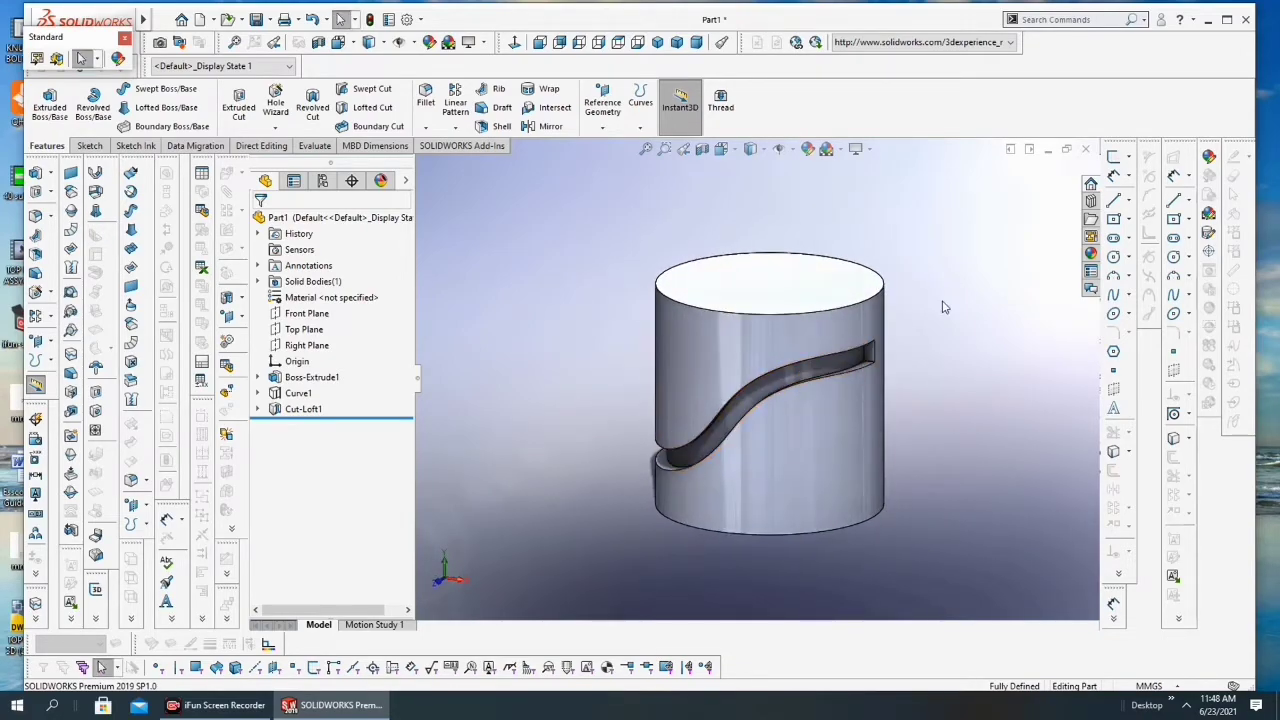
left_click(302, 313)
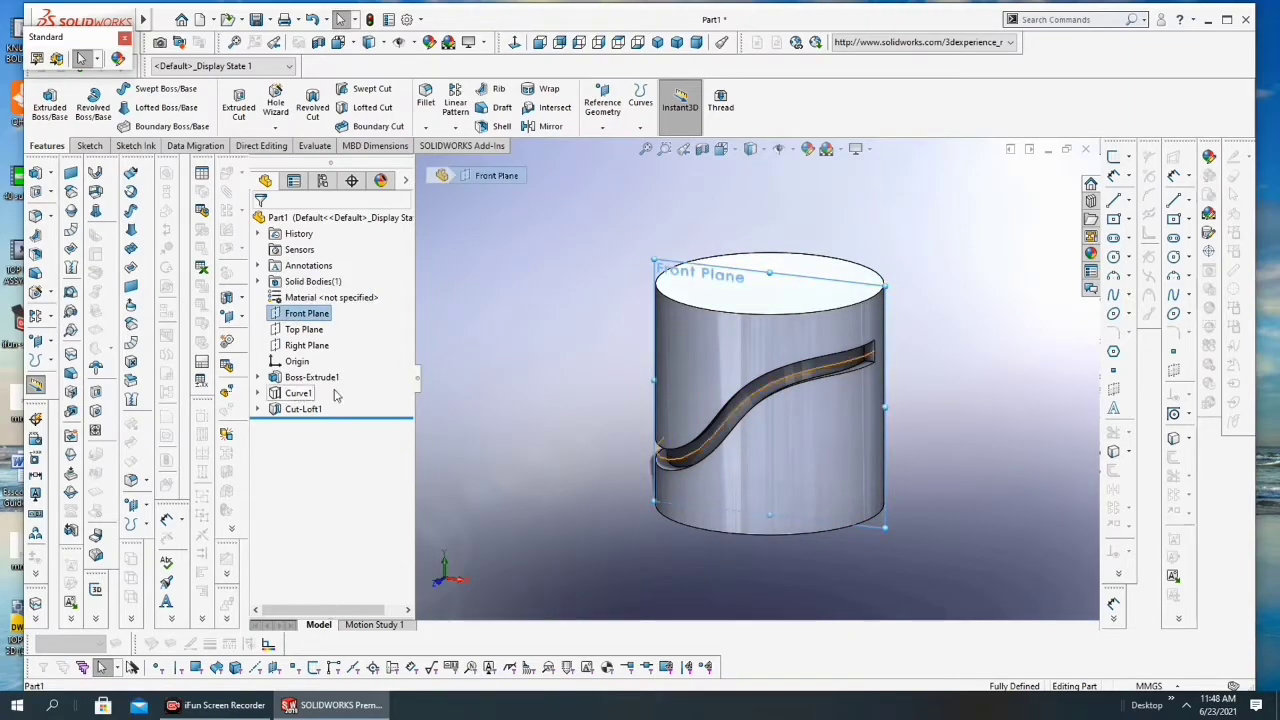
left_click(429, 178)
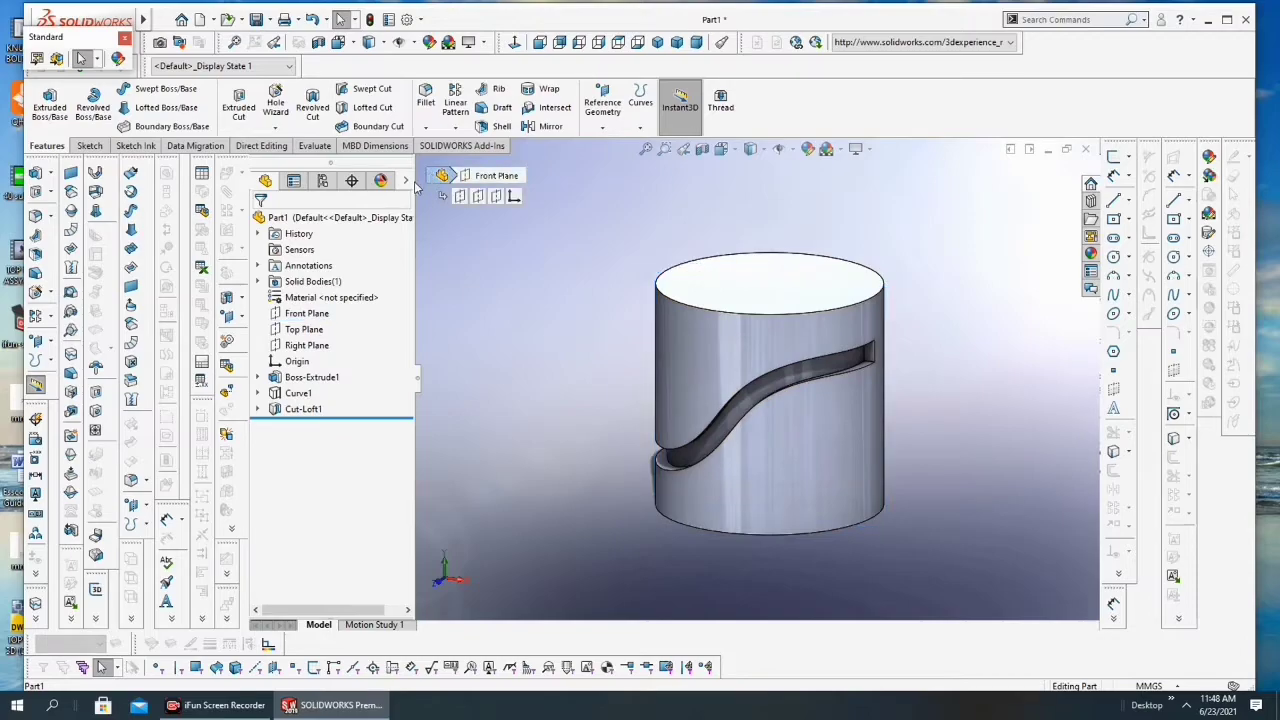
left_click(283, 318)
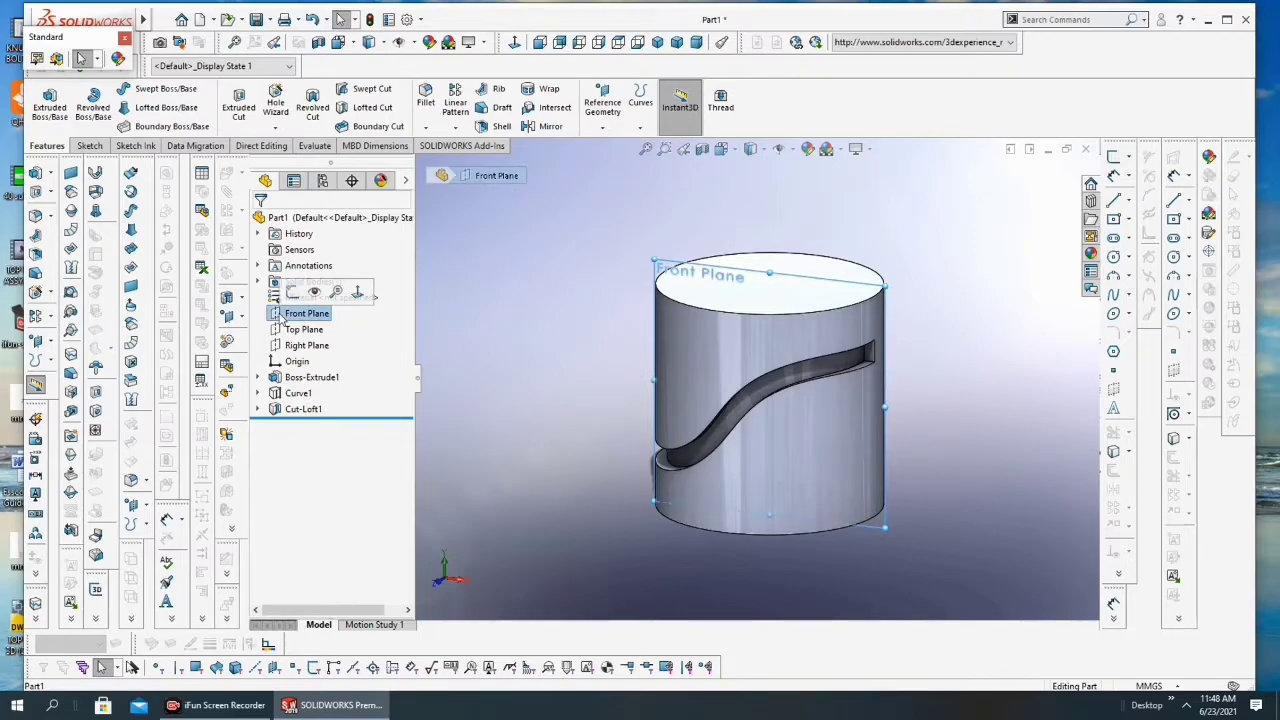
left_click(298, 410)
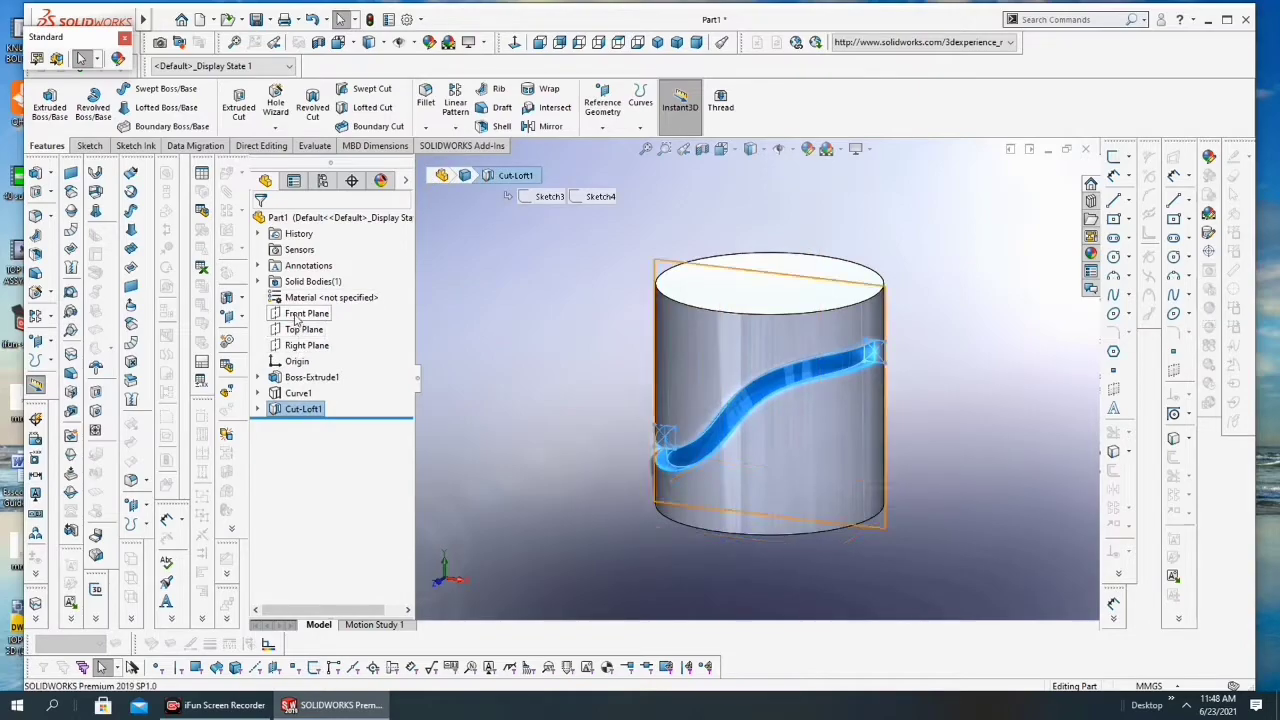
left_click(295, 316)
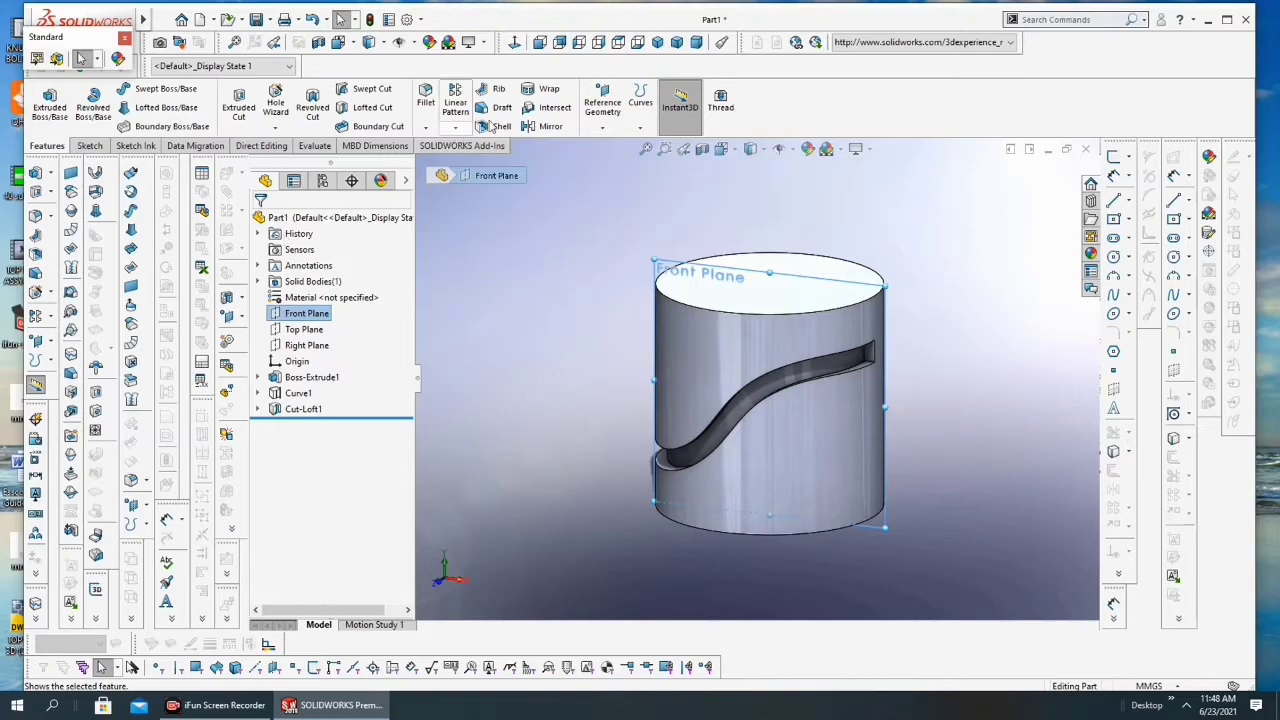
left_click(457, 126)
left_click(463, 181)
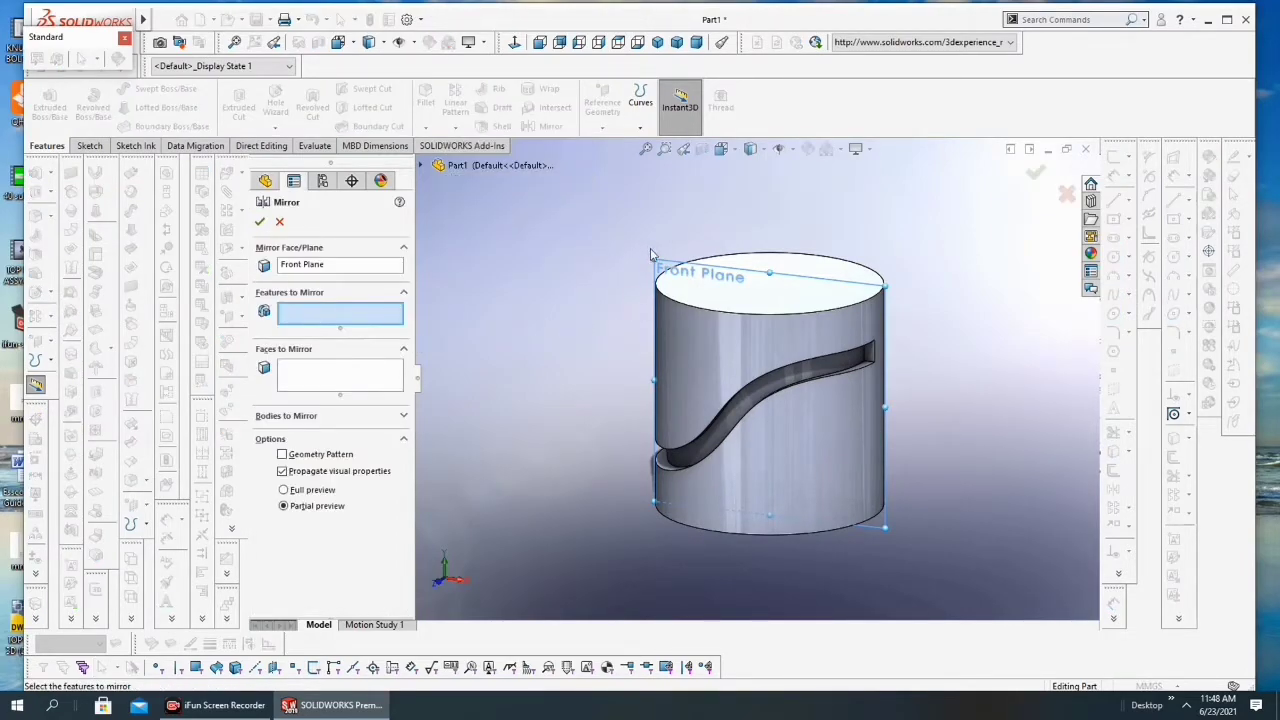
Mirror Cut-Loft1 across the Front Plane to create Mirror1
left_click(288, 269)
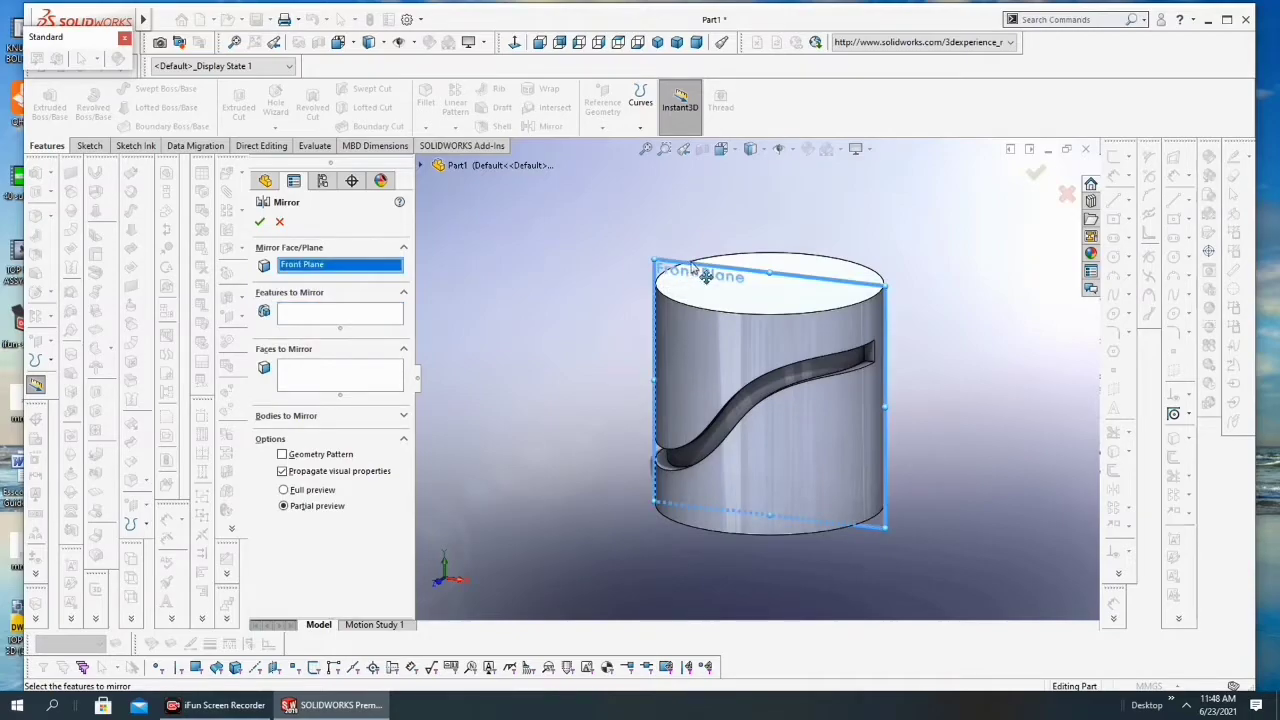
left_click(421, 165)
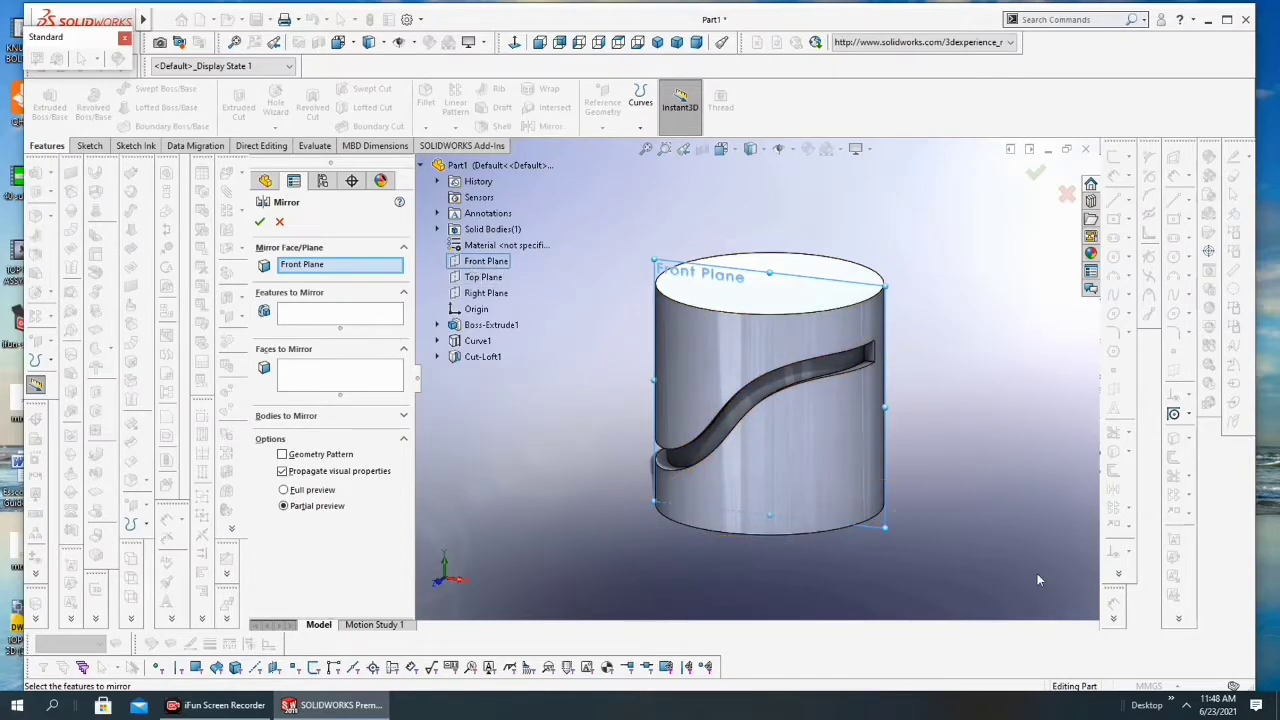
key("Escape")
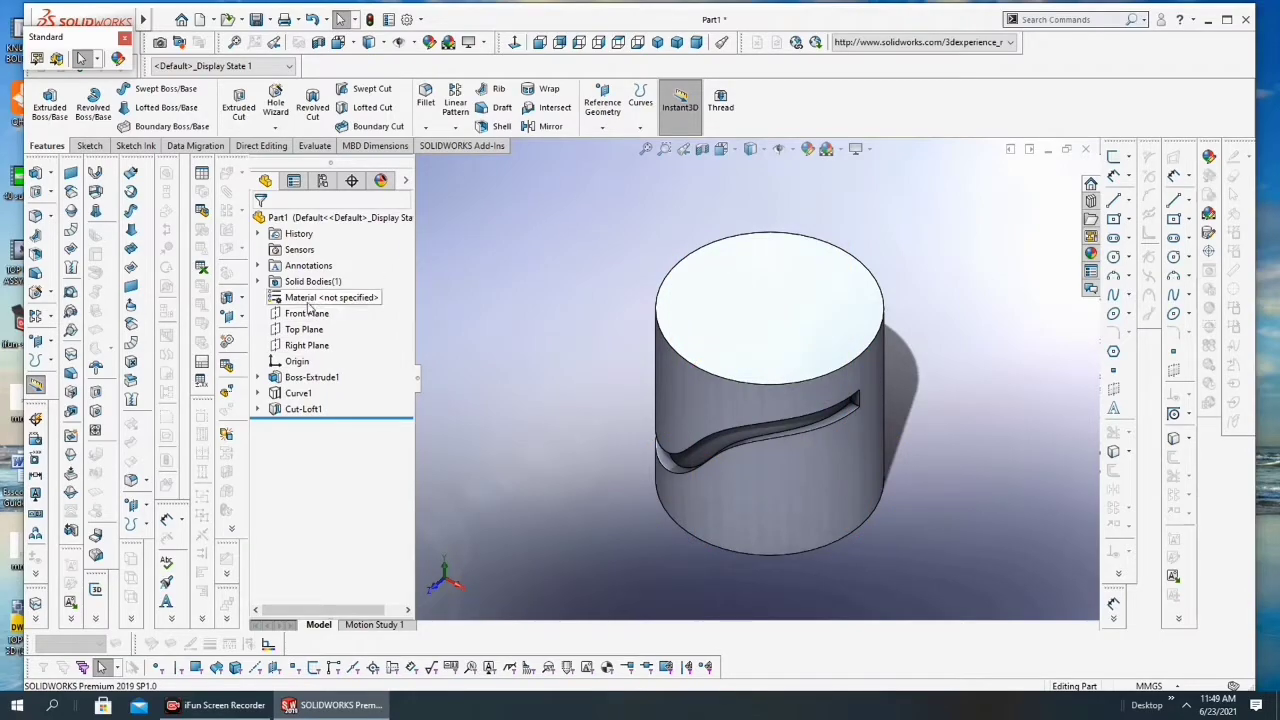
left_click(306, 313)
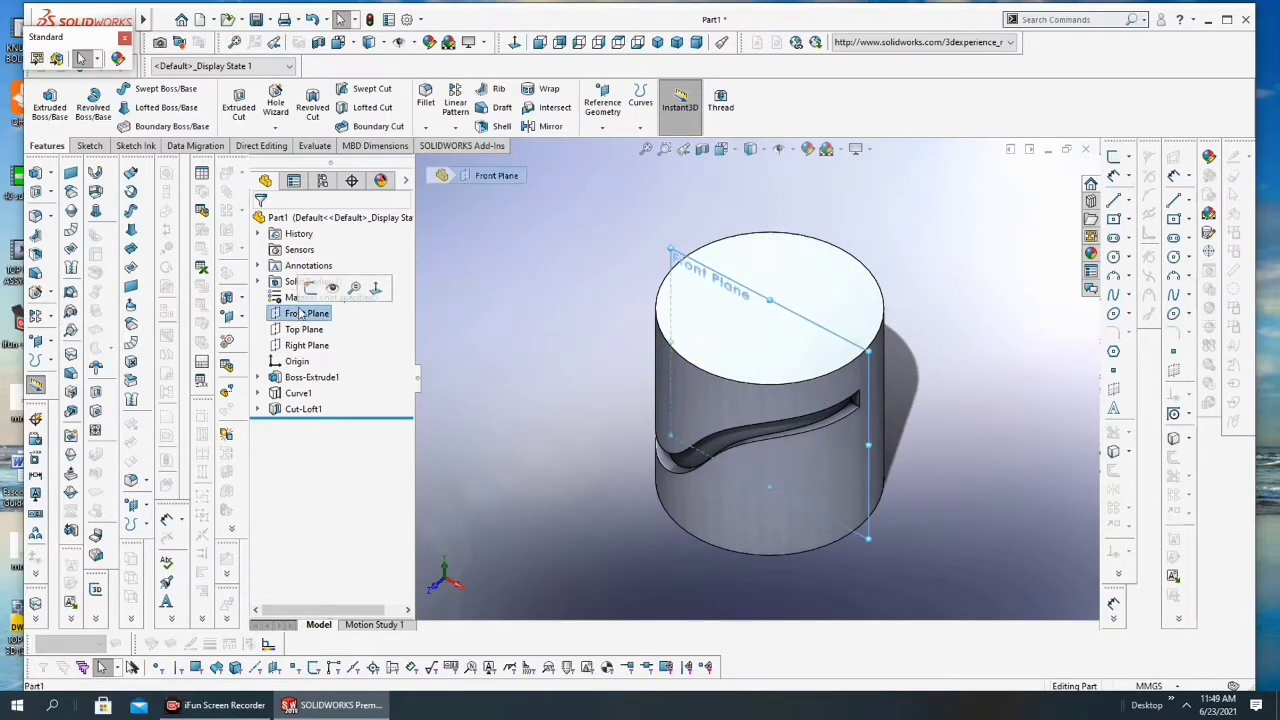
left_click(455, 128)
left_click(490, 177)
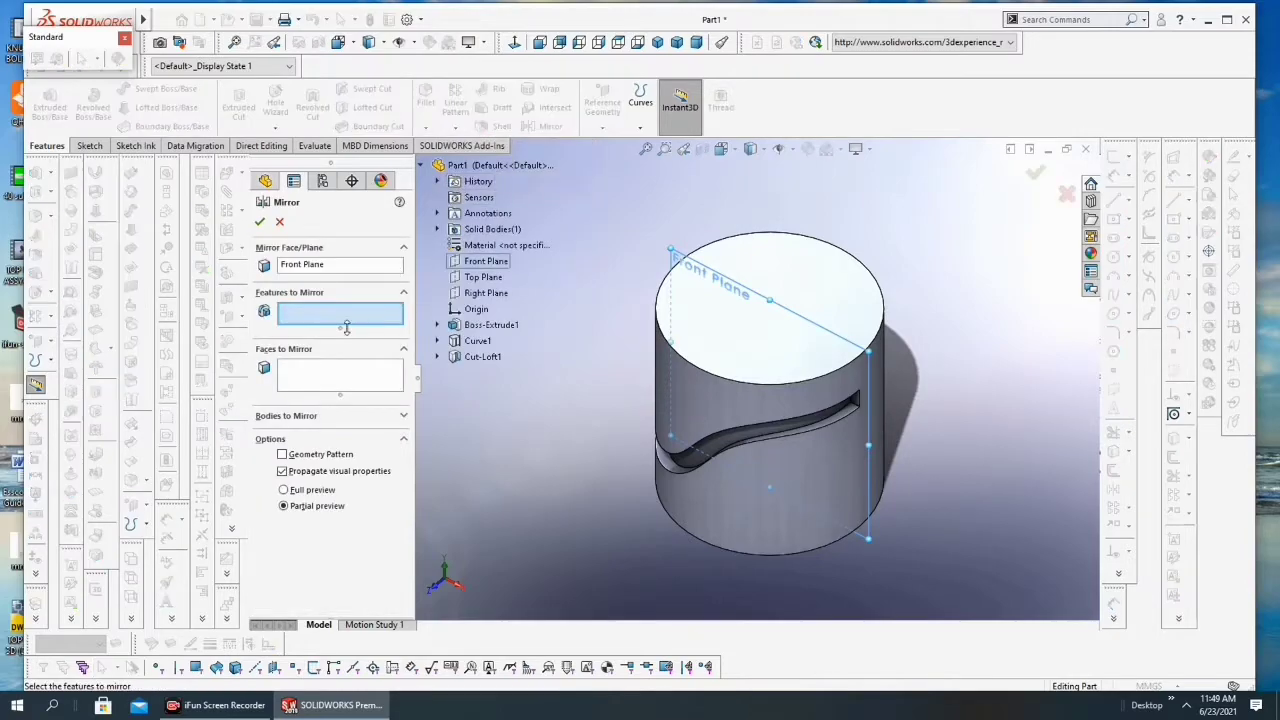
left_click(465, 357)
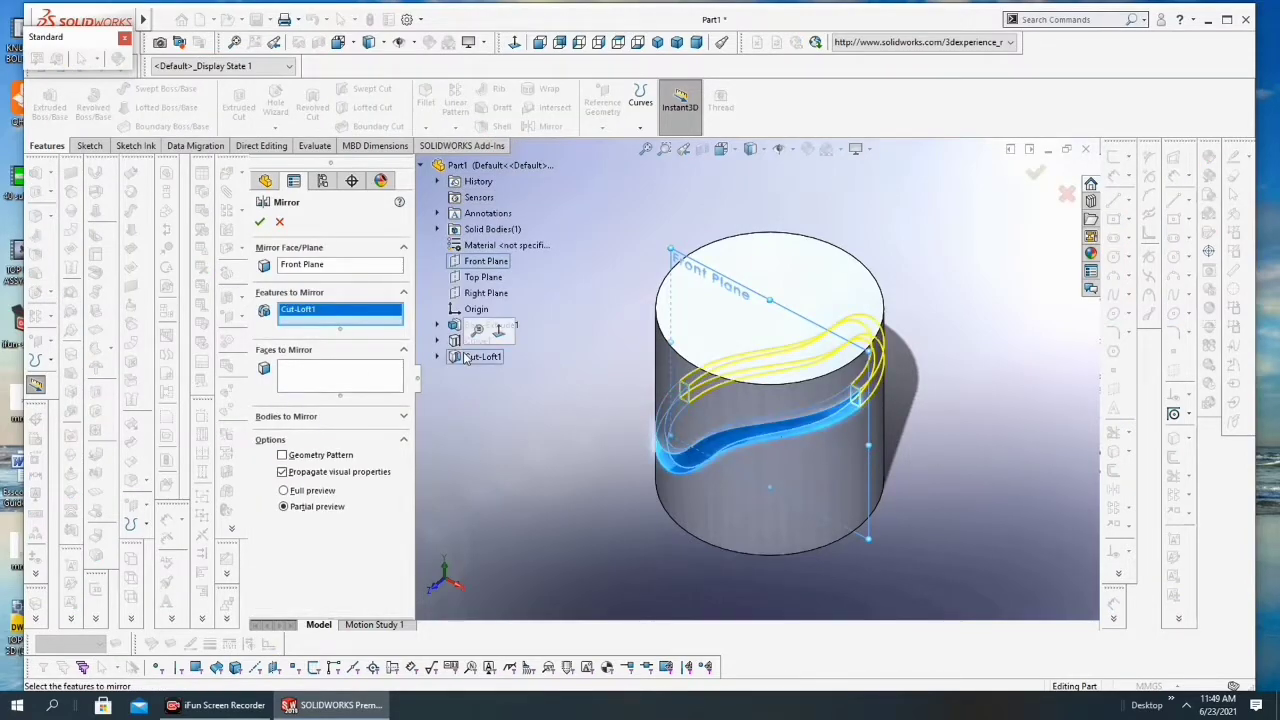
left_click(259, 222)
mouse_move(661, 335)
middle_mouse_down()
mouse_move(614, 277)
mouse_move(507, 226)
mouse_move(945, 212)
mouse_move(886, 286)
mouse_move(663, 294)
mouse_move(519, 327)
mouse_move(514, 229)
mouse_move(546, 223)
mouse_move(680, 346)
mouse_move(681, 303)
mouse_move(657, 324)
middle_mouse_up()
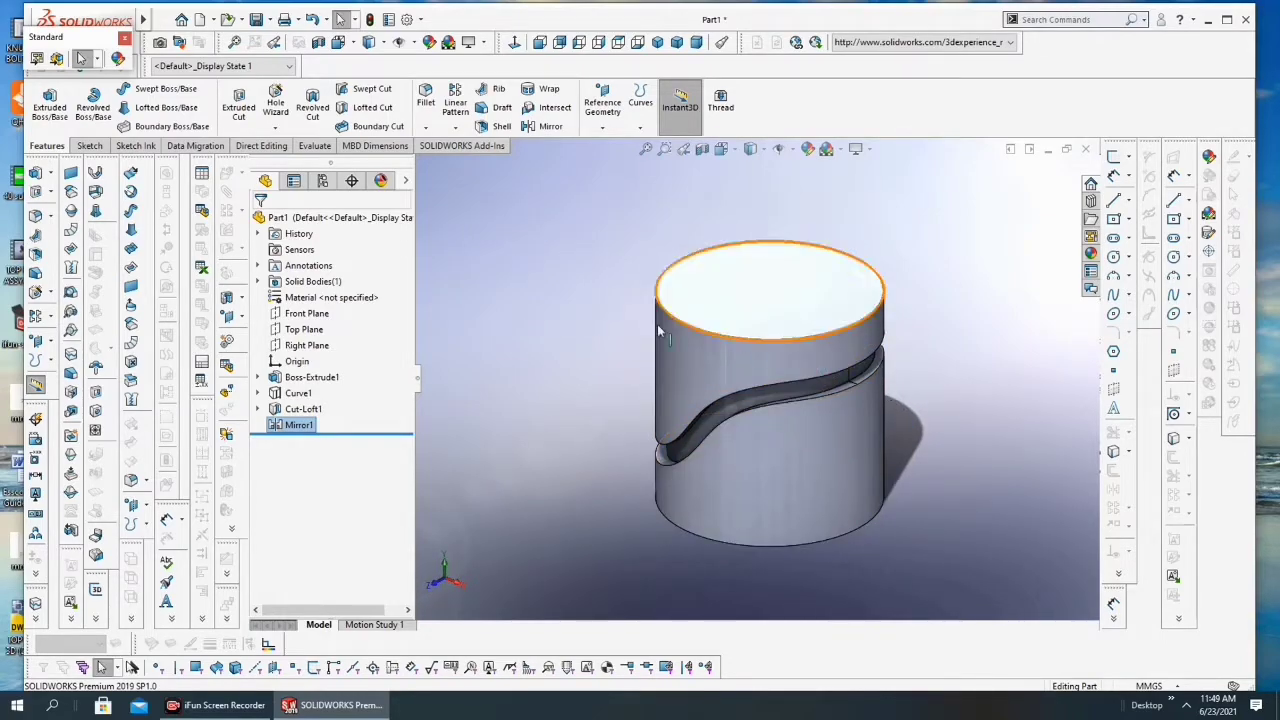
Chamfer the cylinder's top circular edge 10 mm at 45°
left_click(50, 216)
left_click(84, 234)
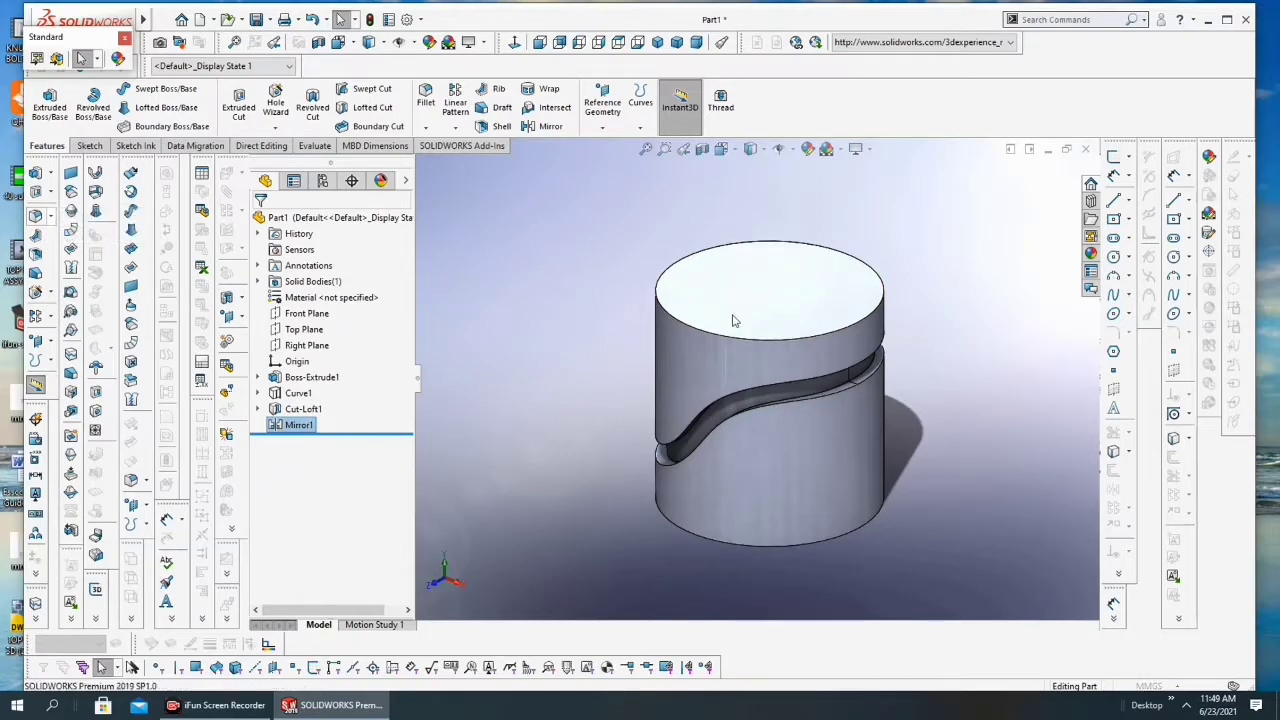
left_click(727, 341)
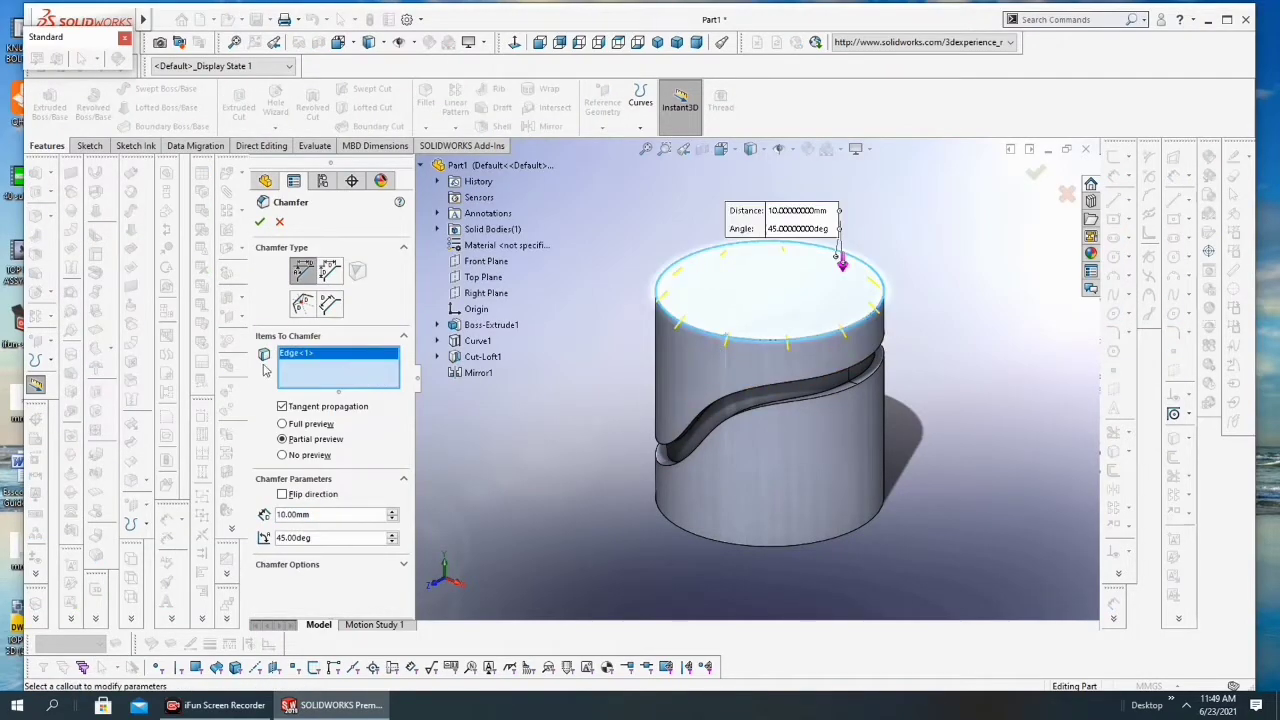
left_click(259, 222)
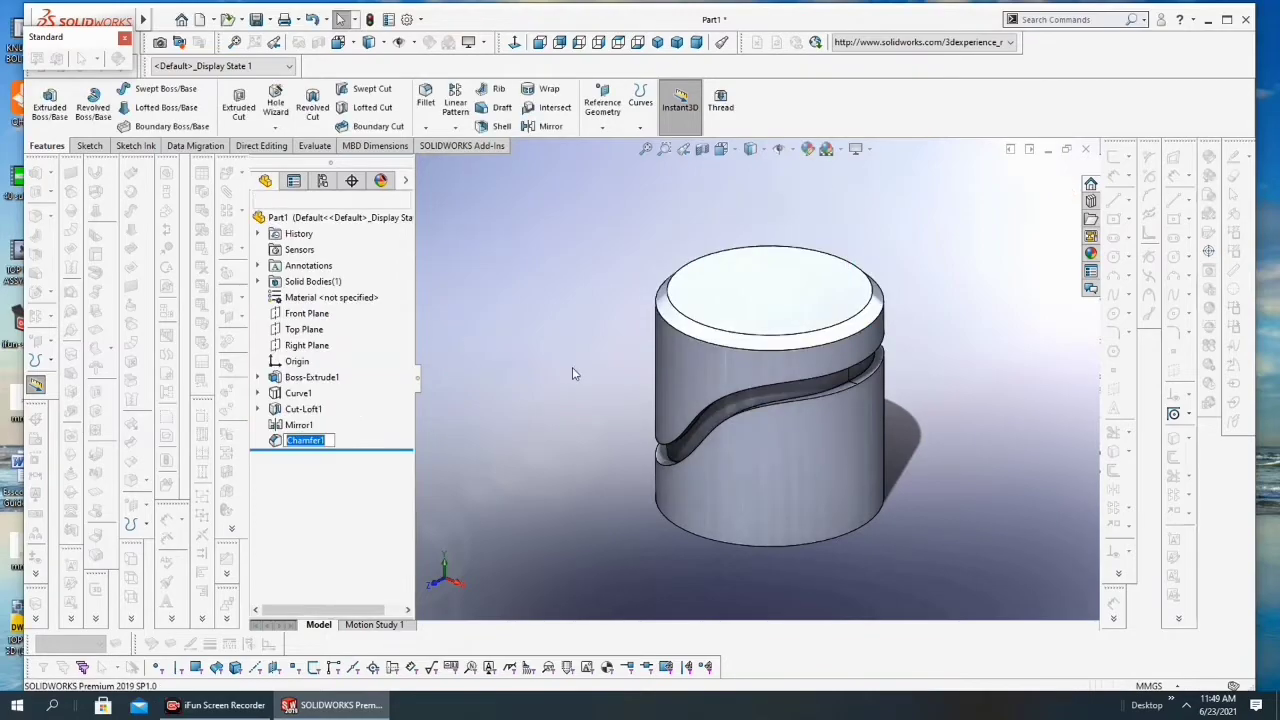
middle_click_drag(572, 367, 600, 306)
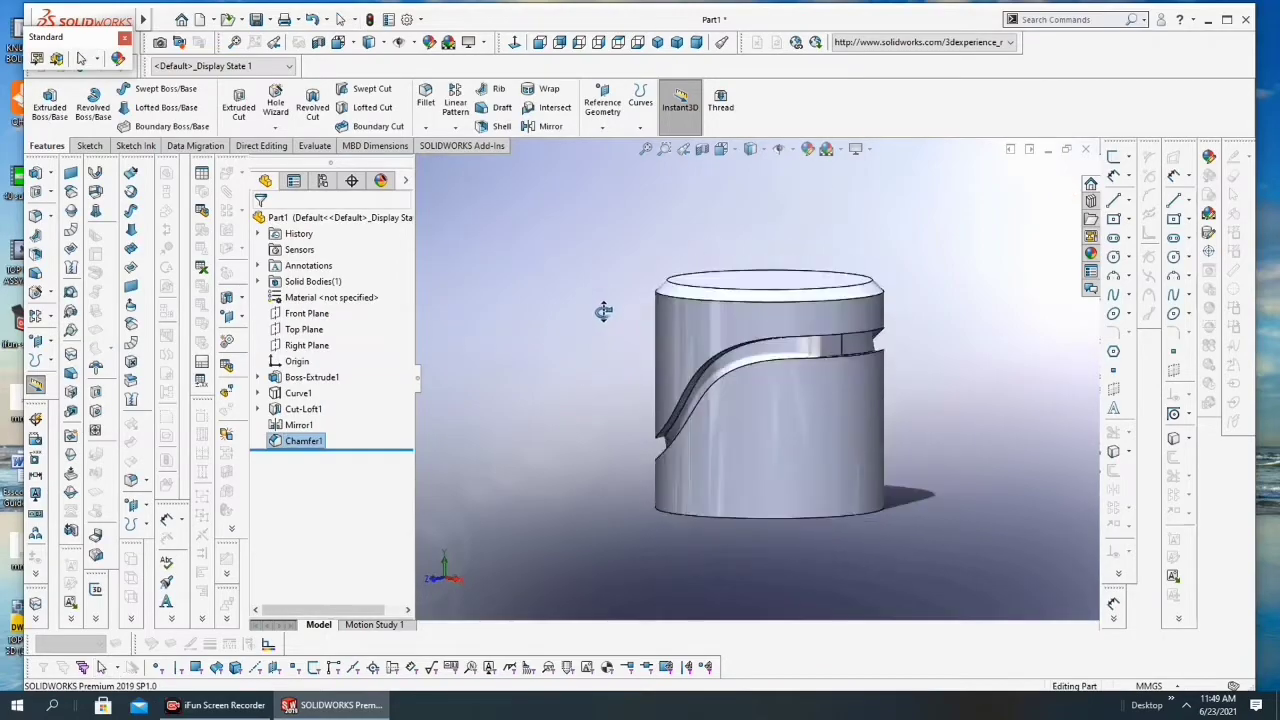
Add Chamfer2, a 10 mm × 45° chamfer on the cylinder's bottom circular edge
left_click(708, 502)
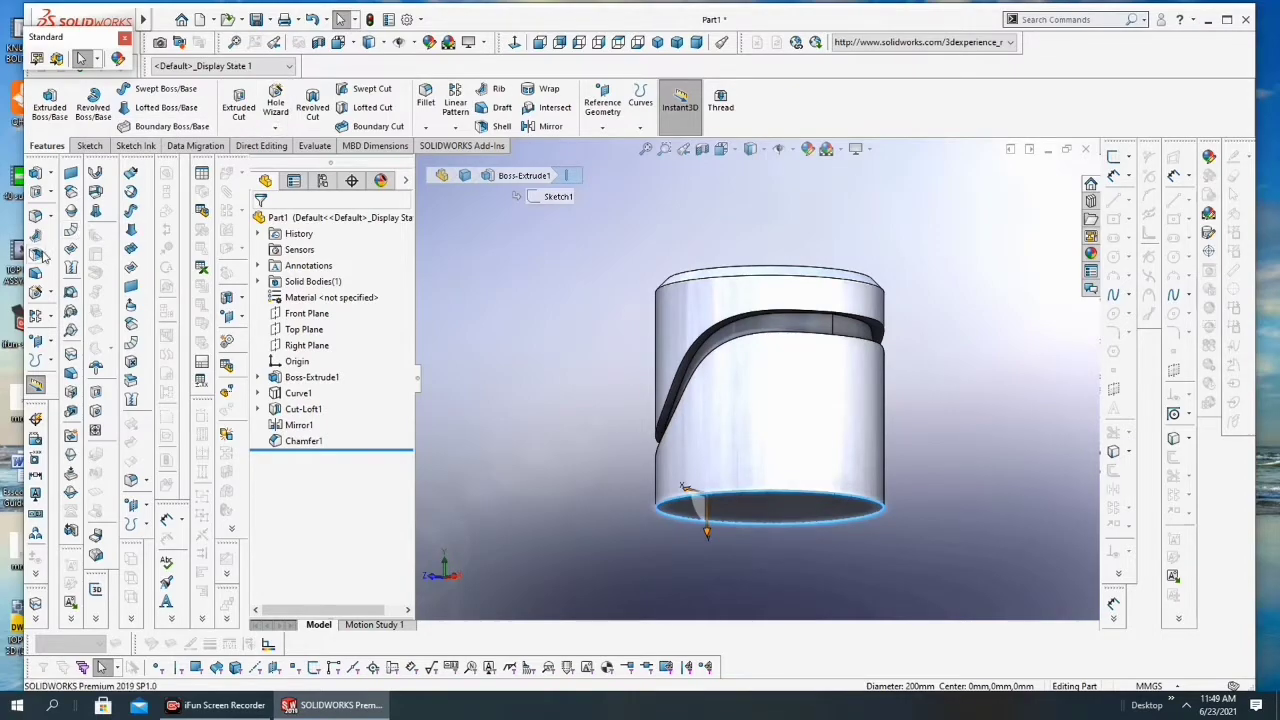
left_click(51, 219)
left_click(64, 235)
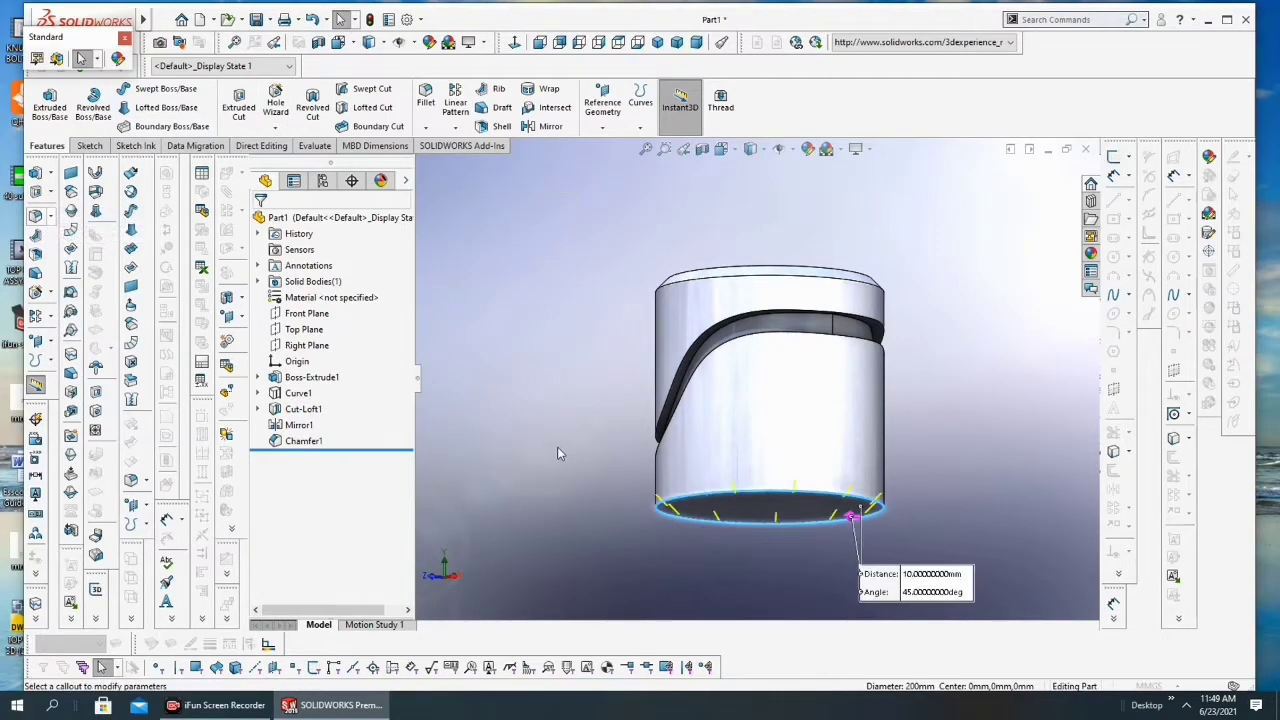
left_click(259, 222)
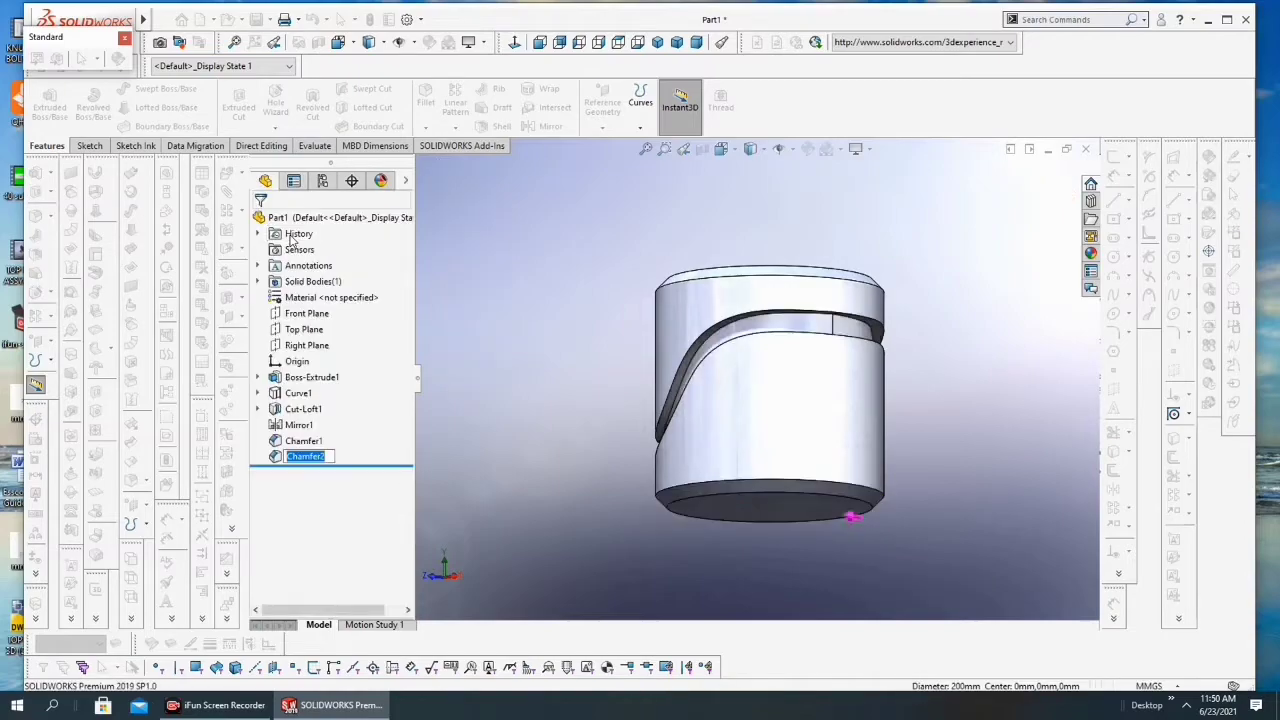
mouse_move(603, 326)
middle_mouse_down()
mouse_move(876, 352)
mouse_move(937, 323)
mouse_move(857, 349)
mouse_move(803, 423)
mouse_move(837, 457)
middle_mouse_up()
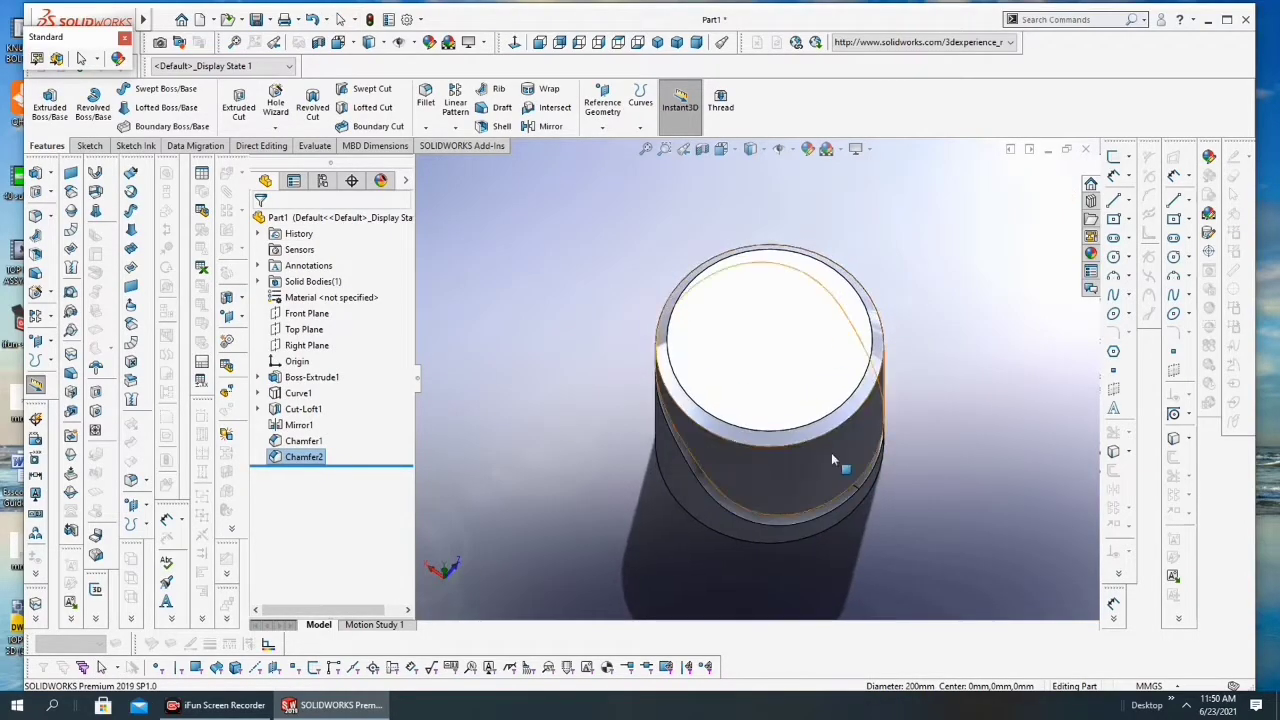
Draw a centre circle at the middle of the cylinder's top face
left_click(774, 345)
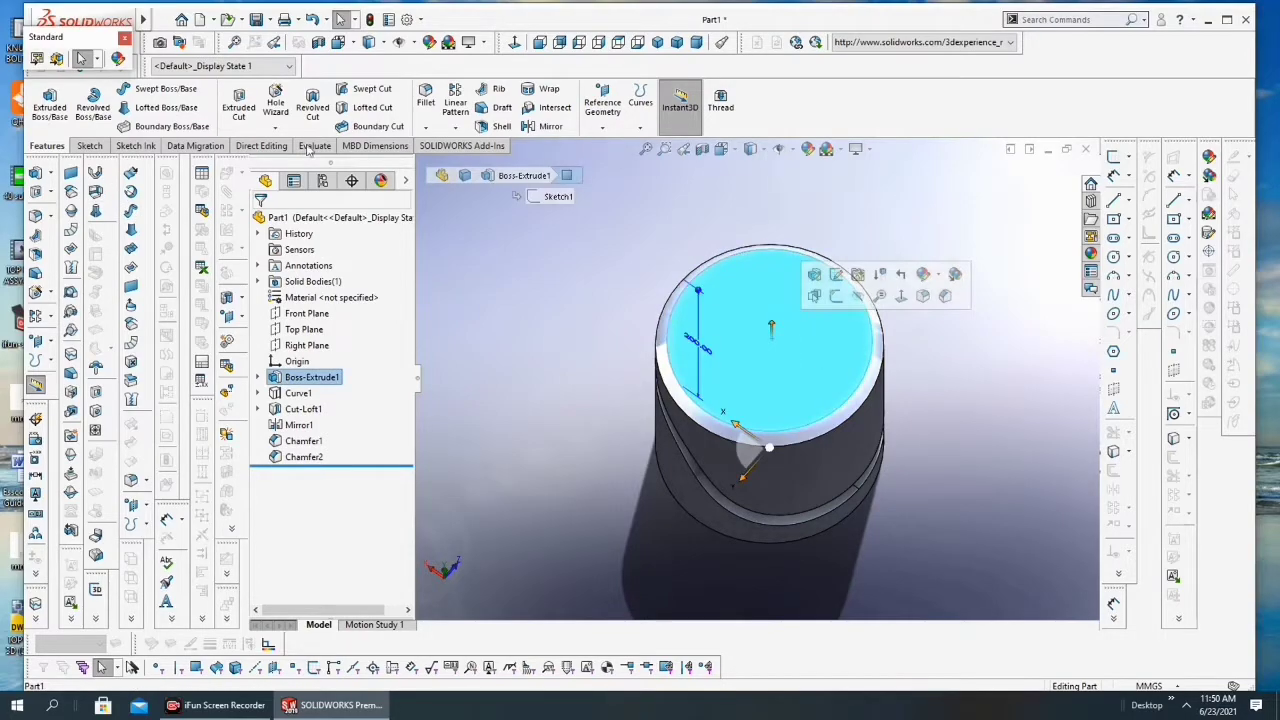
left_click(89, 146)
left_click(147, 89)
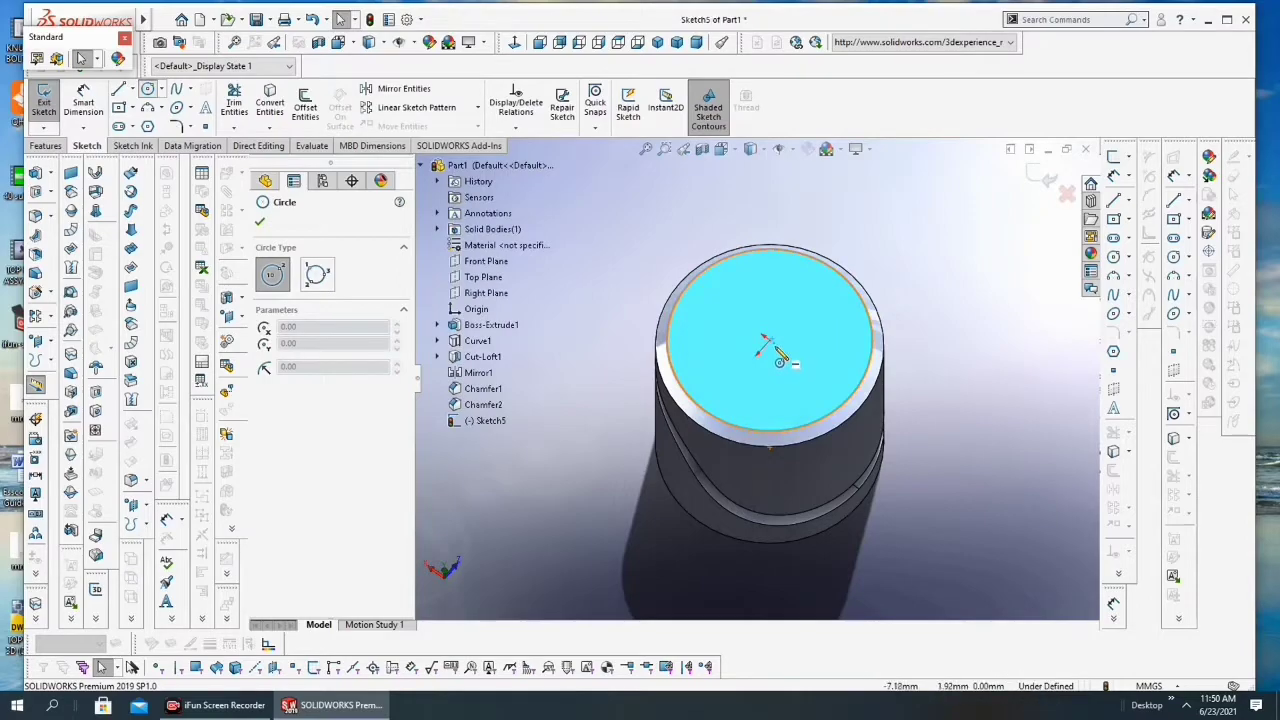
left_click(770, 343)
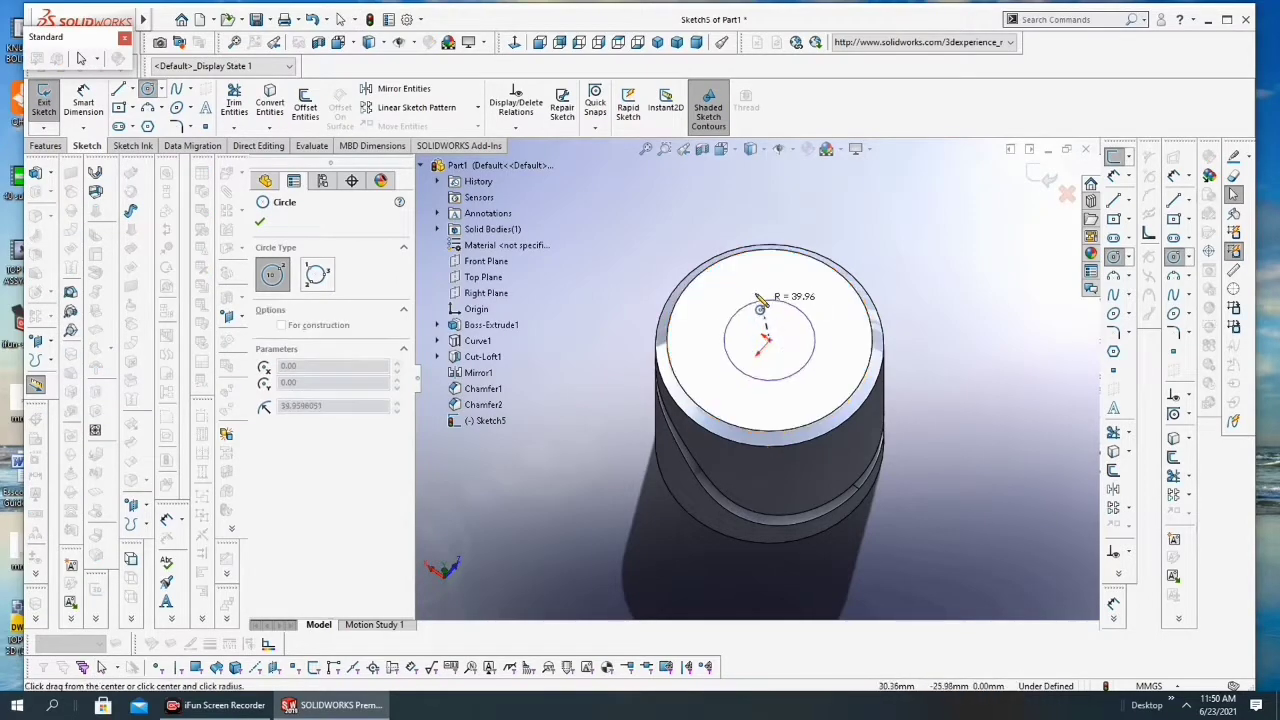
left_click(768, 288)
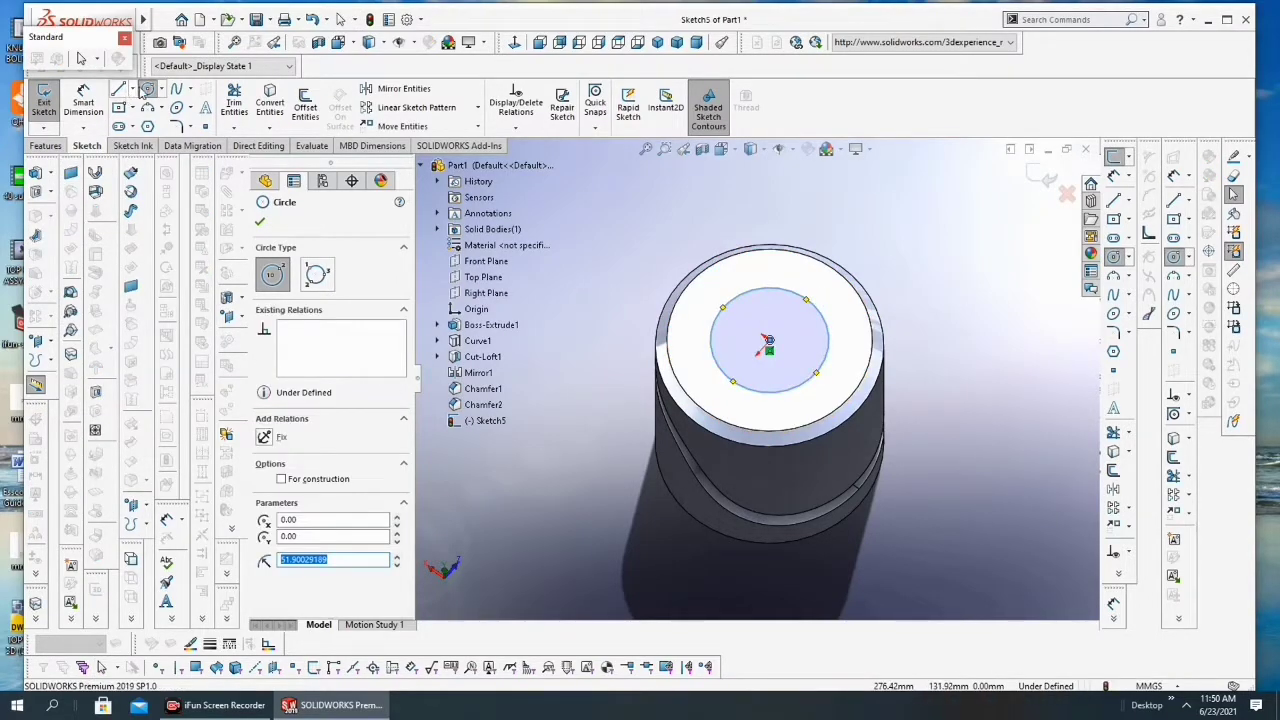
Set the circle's diameter to 120 mm, then delete the dimension
left_click(83, 100)
left_click(767, 290)
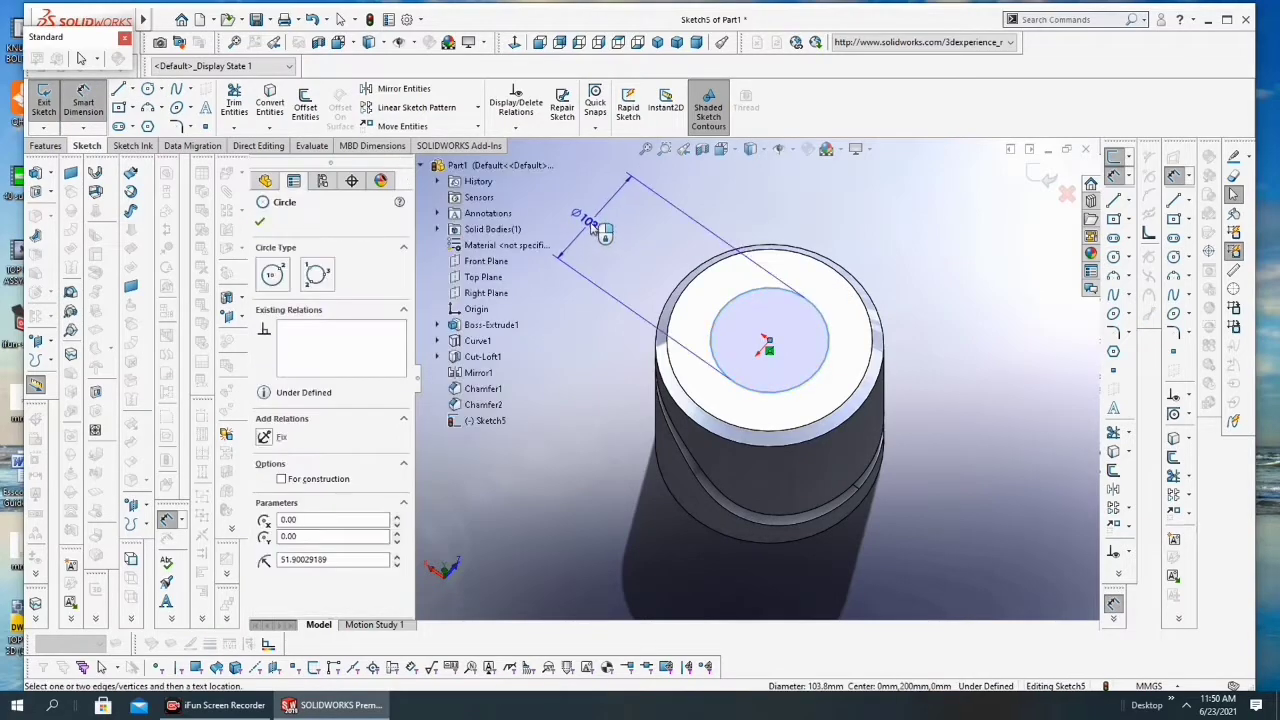
left_click(592, 228)
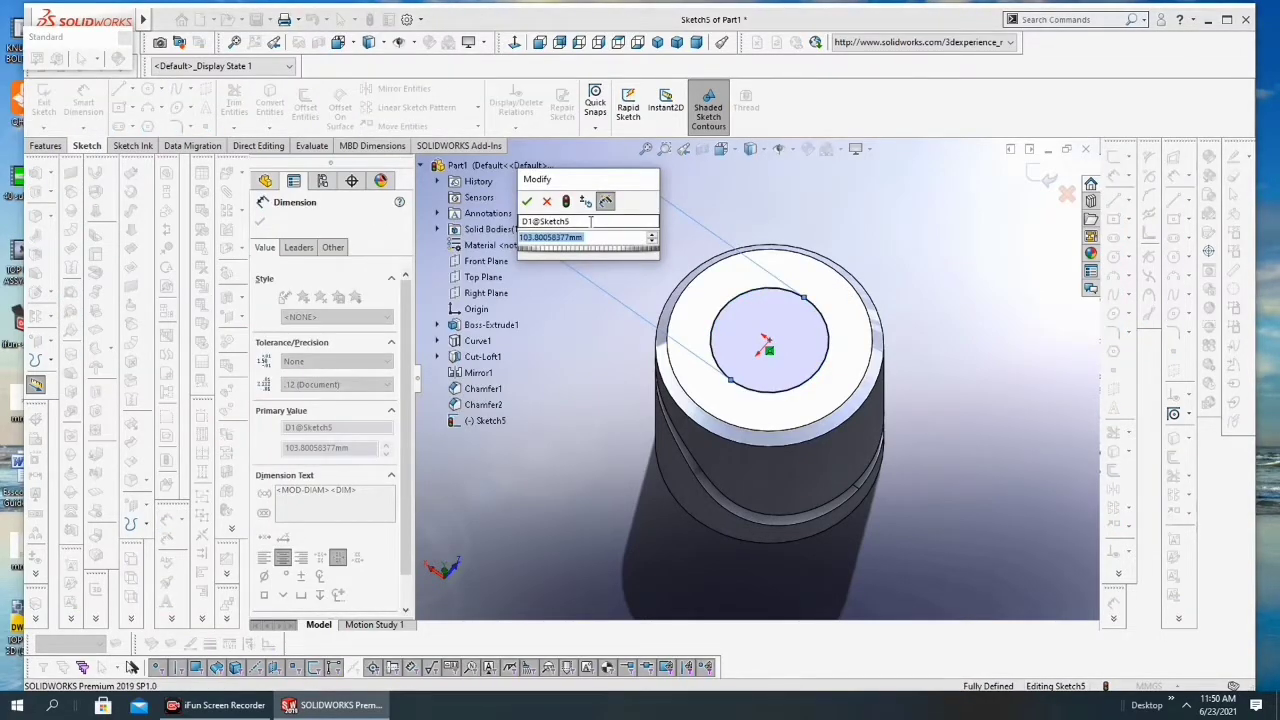
type("80")
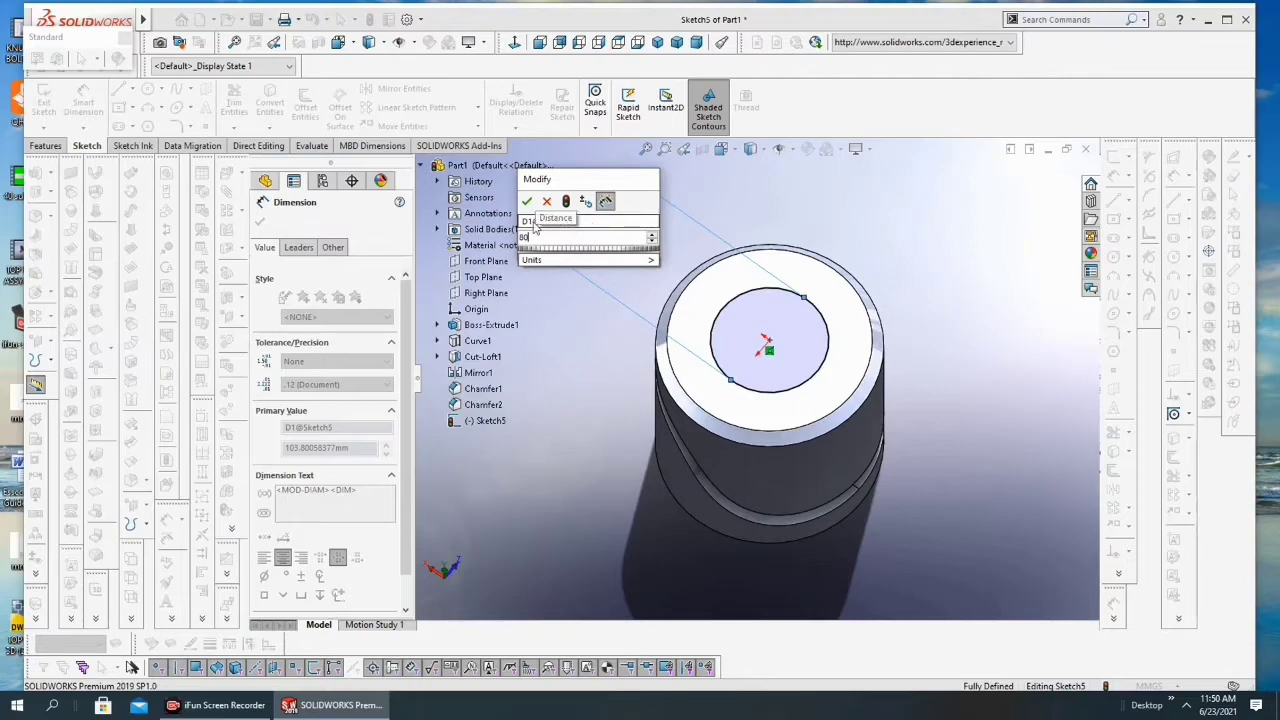
left_click(527, 202)
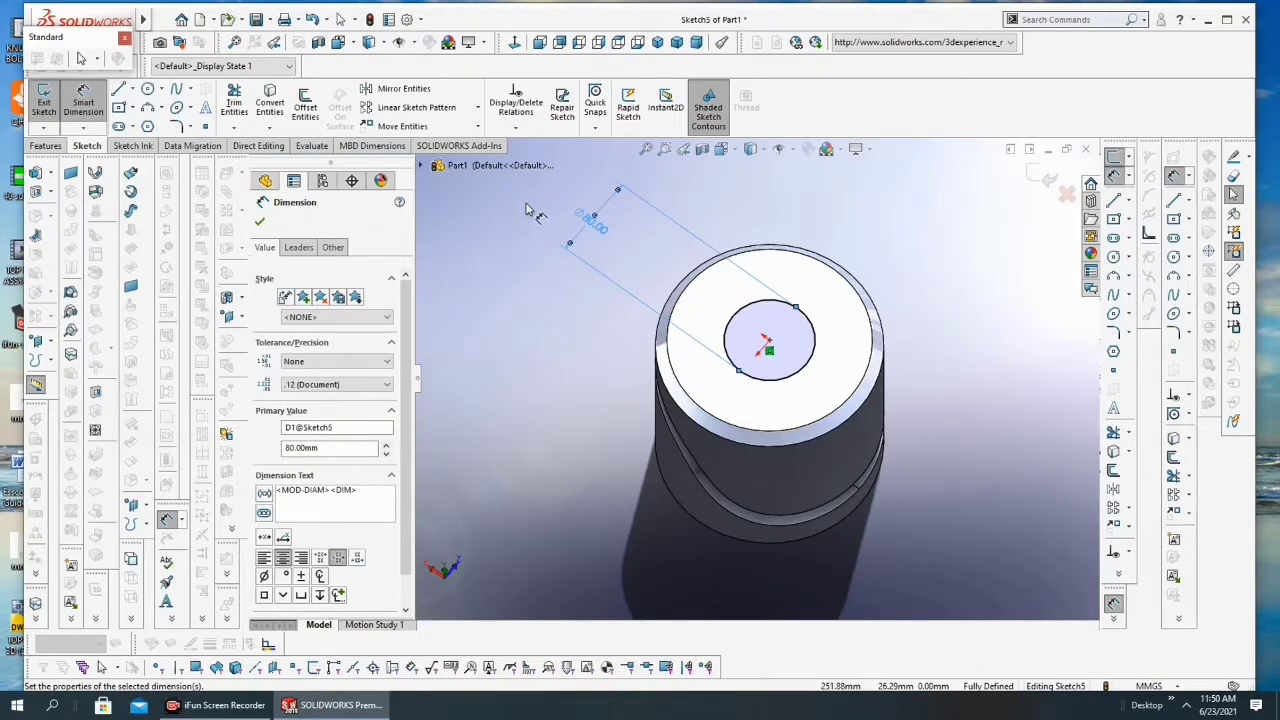
double_click(592, 224)
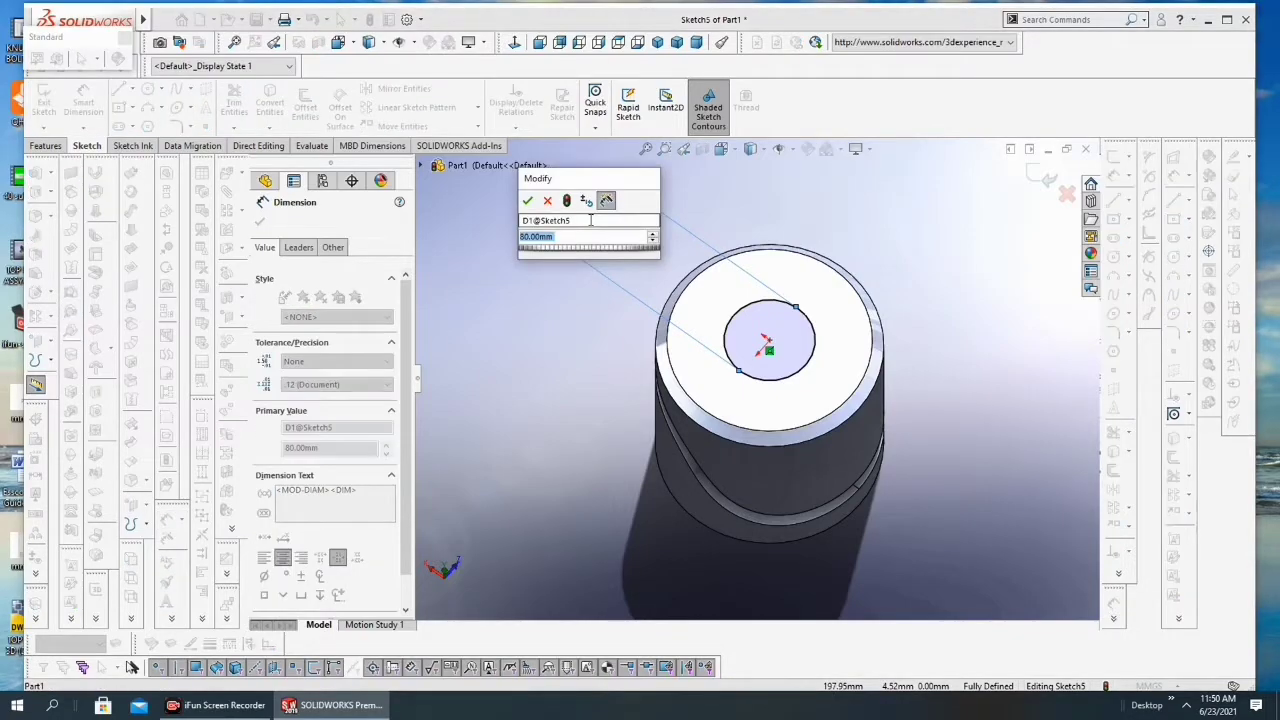
type("120")
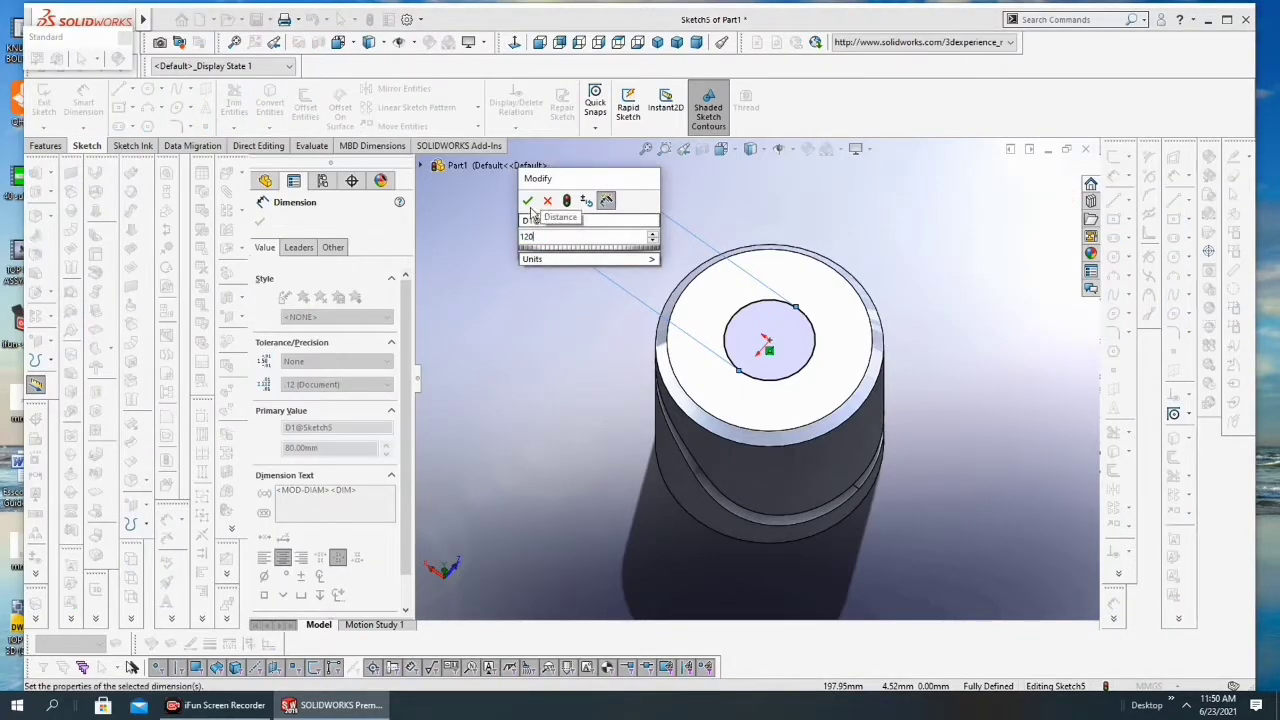
left_click(528, 202)
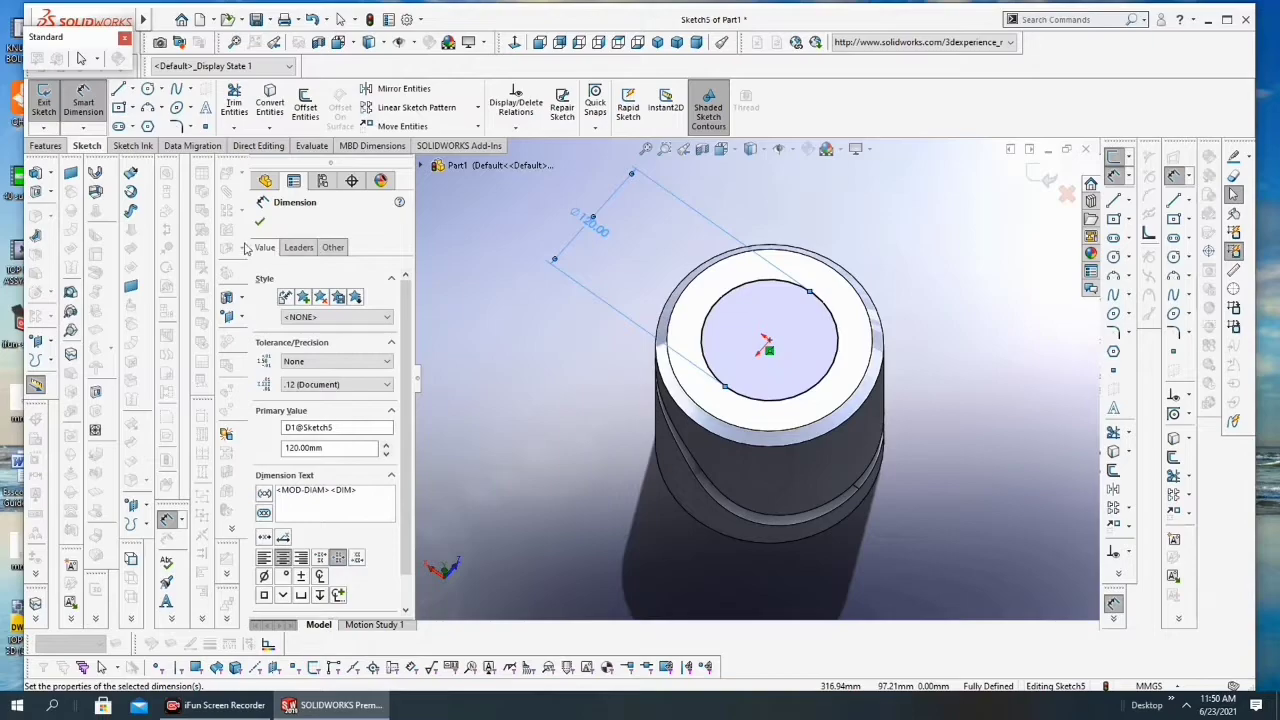
left_click(259, 221)
right_click(590, 216)
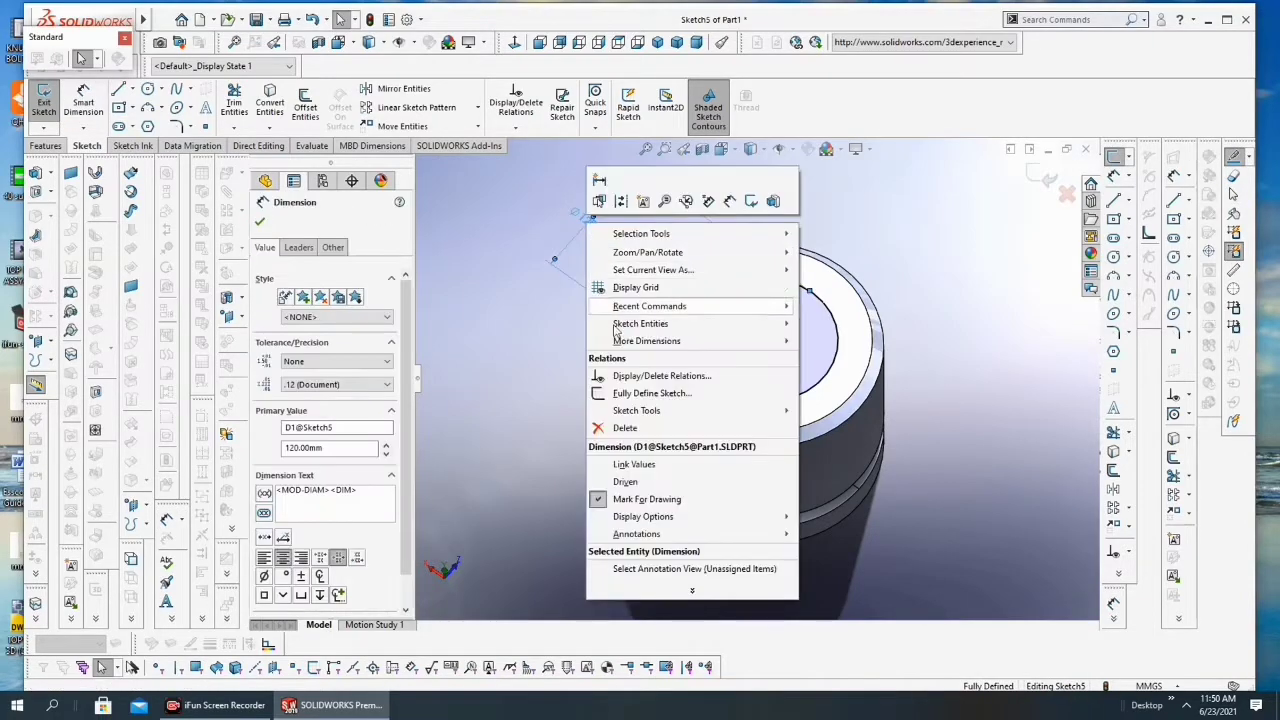
left_click(624, 427)
Extrude-cut Sketch5's 120 mm circle 200 mm through the part as Cut-Extrude1
left_click(58, 206)
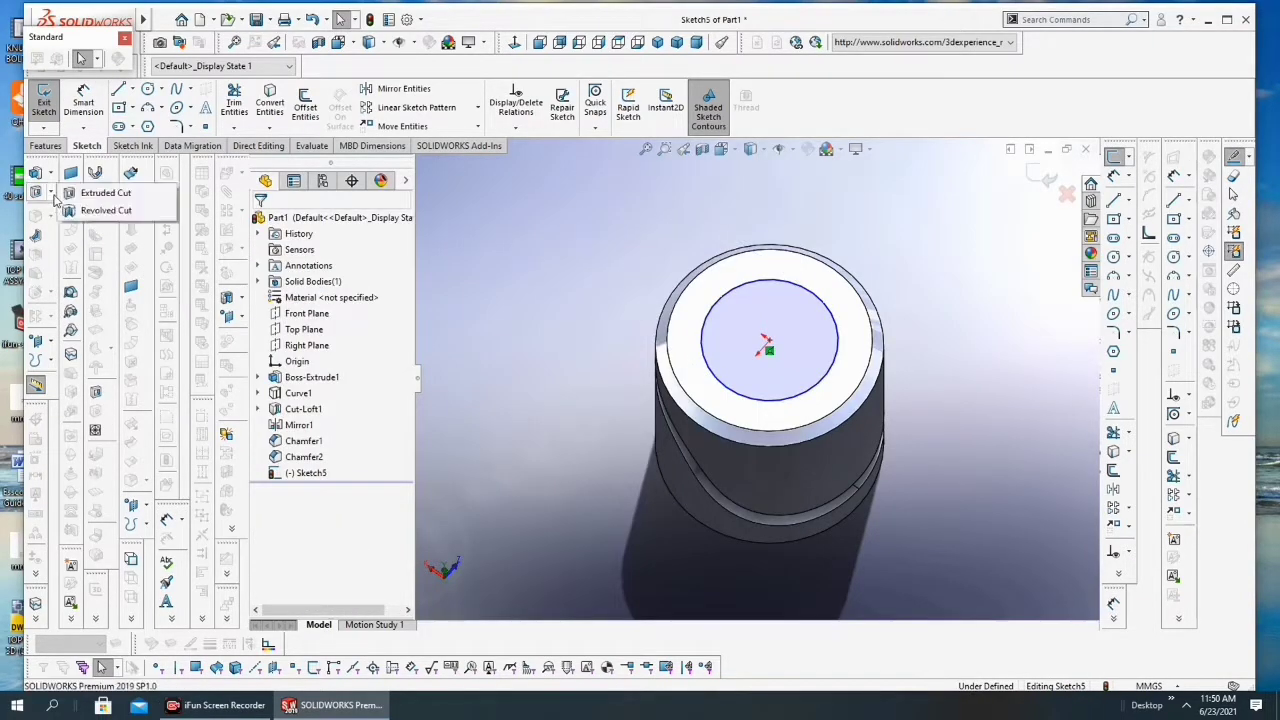
left_click(82, 192)
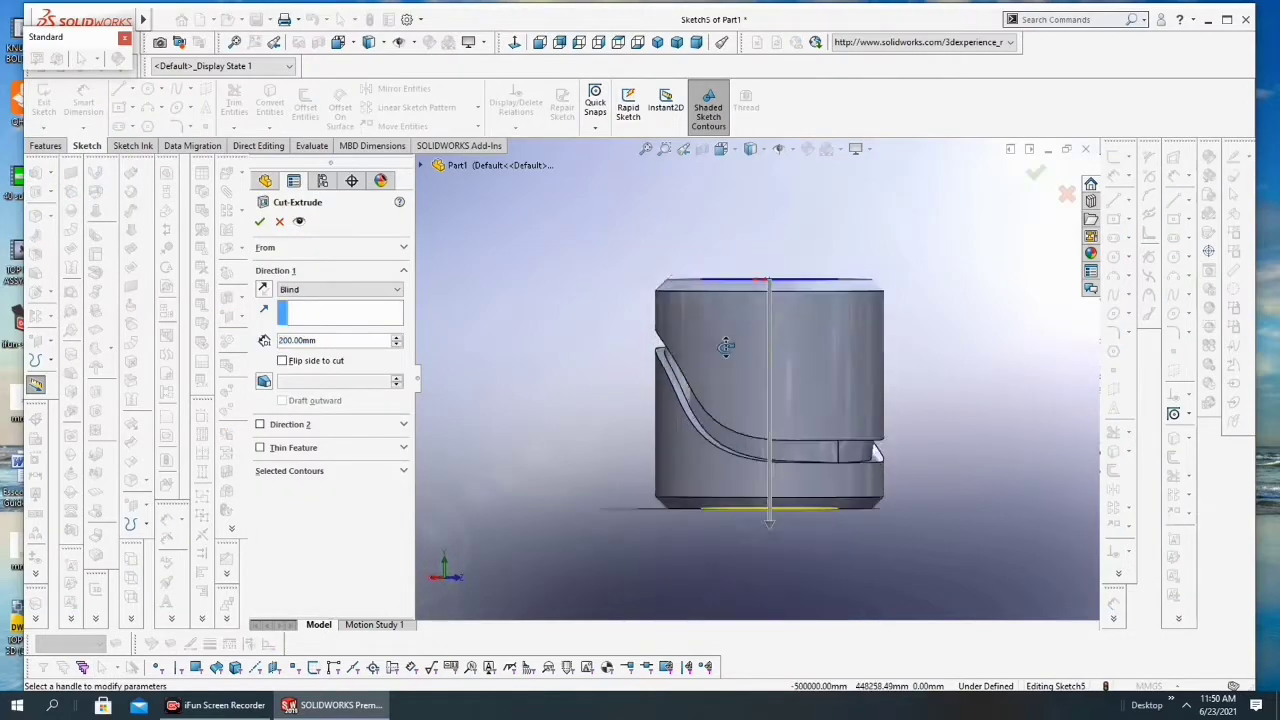
left_click(260, 221)
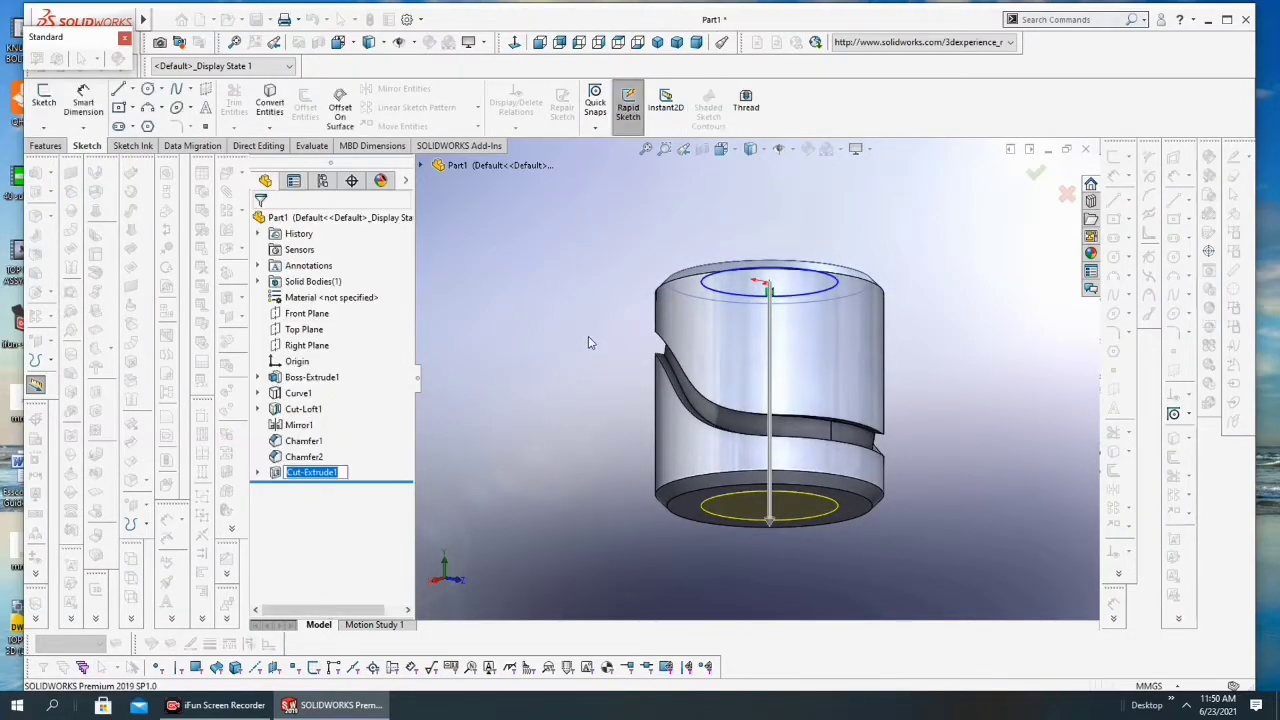
mouse_move(737, 289)
middle_mouse_down()
mouse_move(668, 491)
mouse_move(997, 386)
middle_mouse_up()
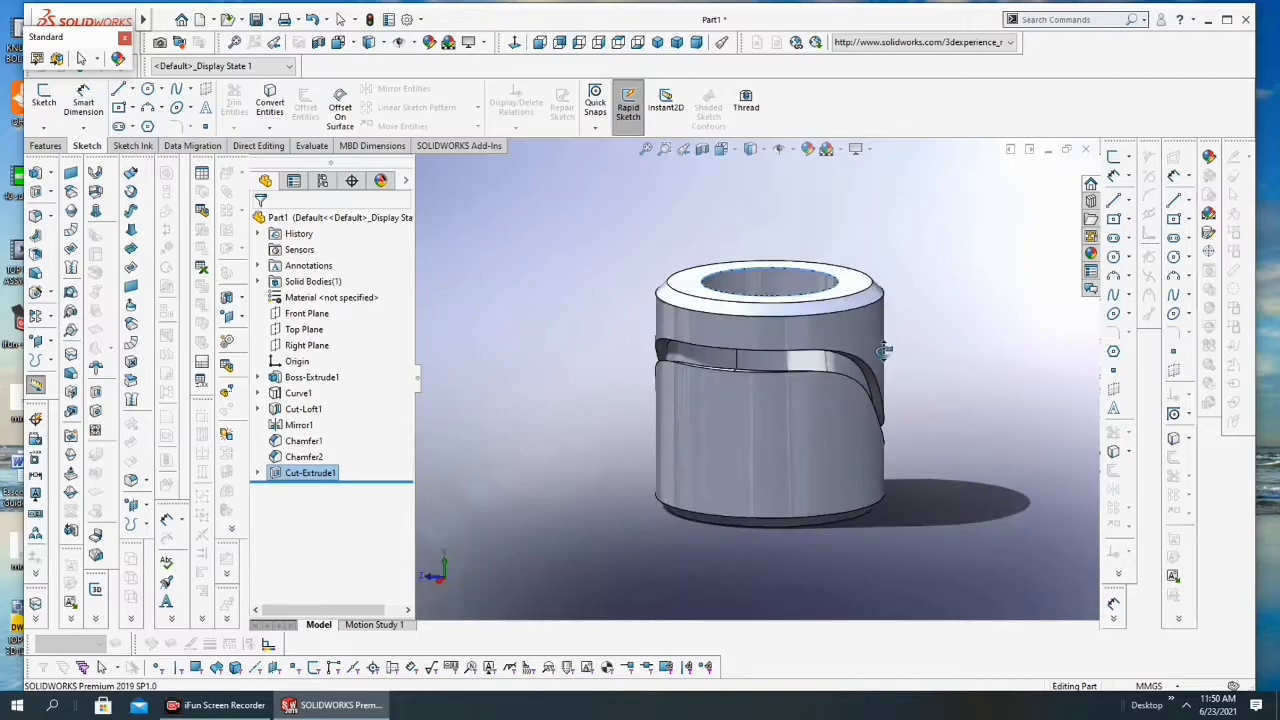
mouse_move(891, 371)
middle_mouse_down()
mouse_move(789, 336)
mouse_move(905, 362)
middle_mouse_up()
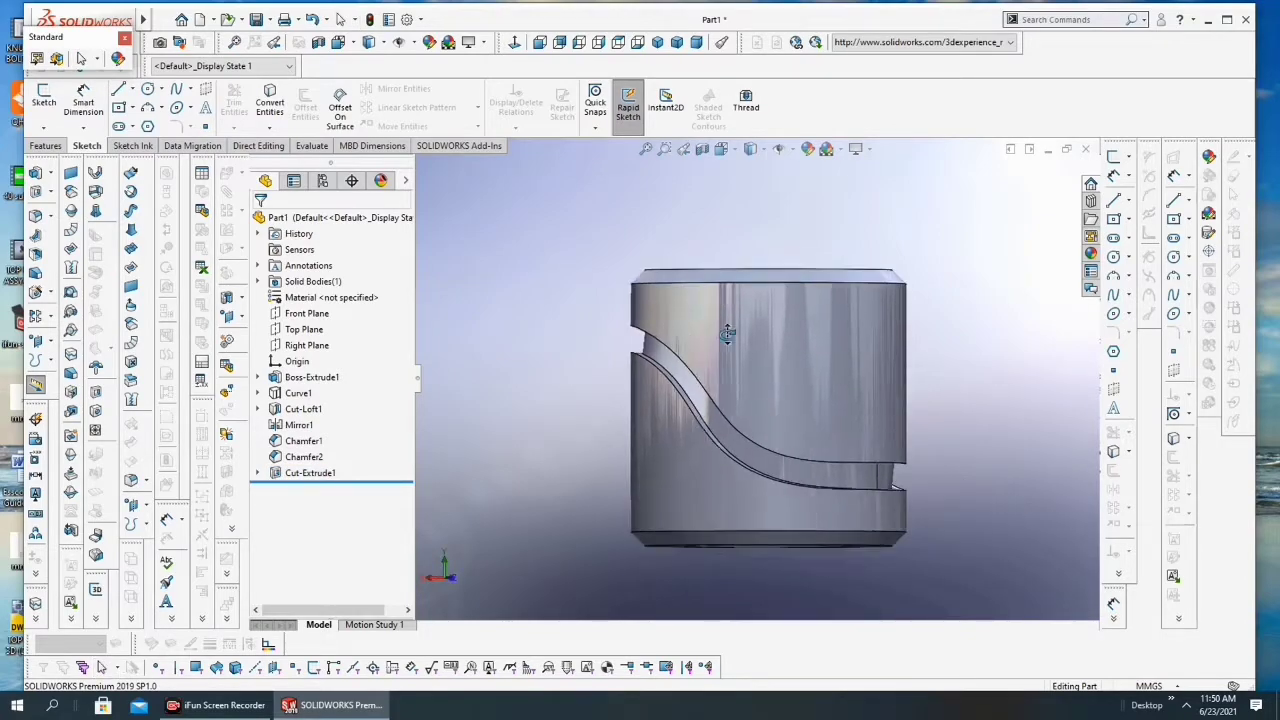
scroll(740, 390, "down", 2)
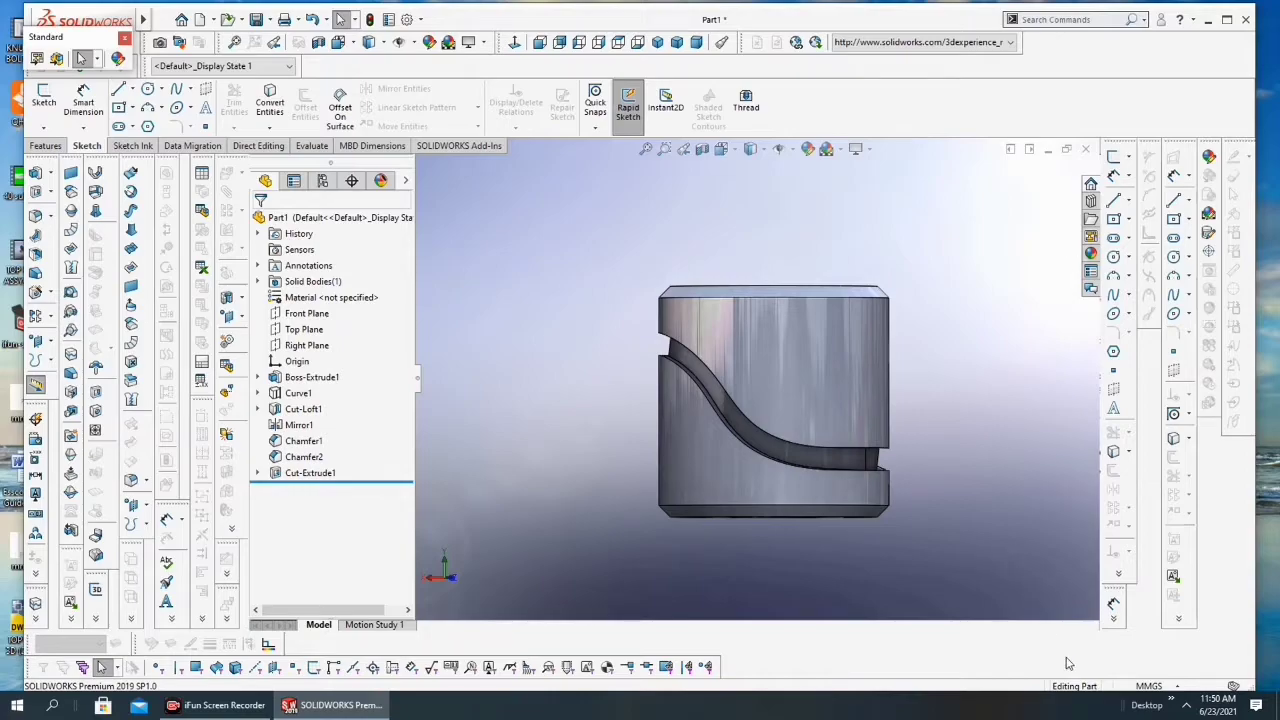
Apply the burnished bronze appearance from Appearances > Metal > Bronze to the part
left_click(1091, 254)
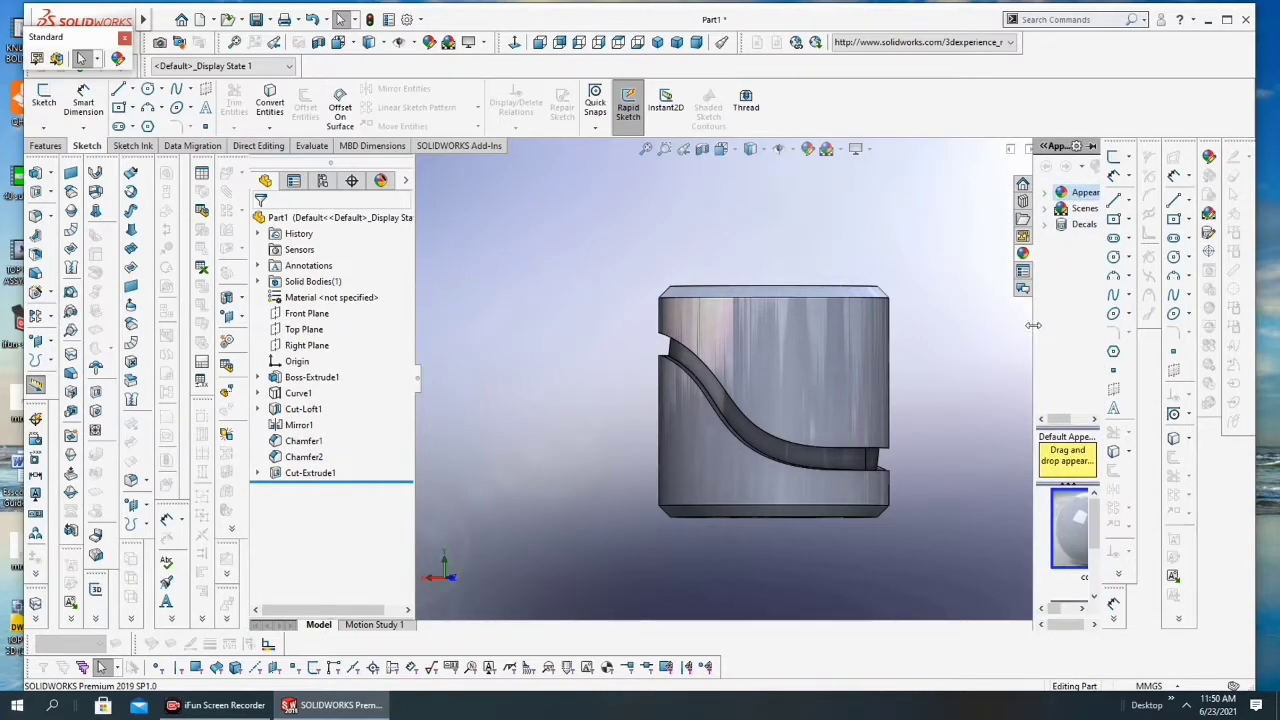
left_click_drag(1033, 325, 937, 325)
left_click(1012, 197)
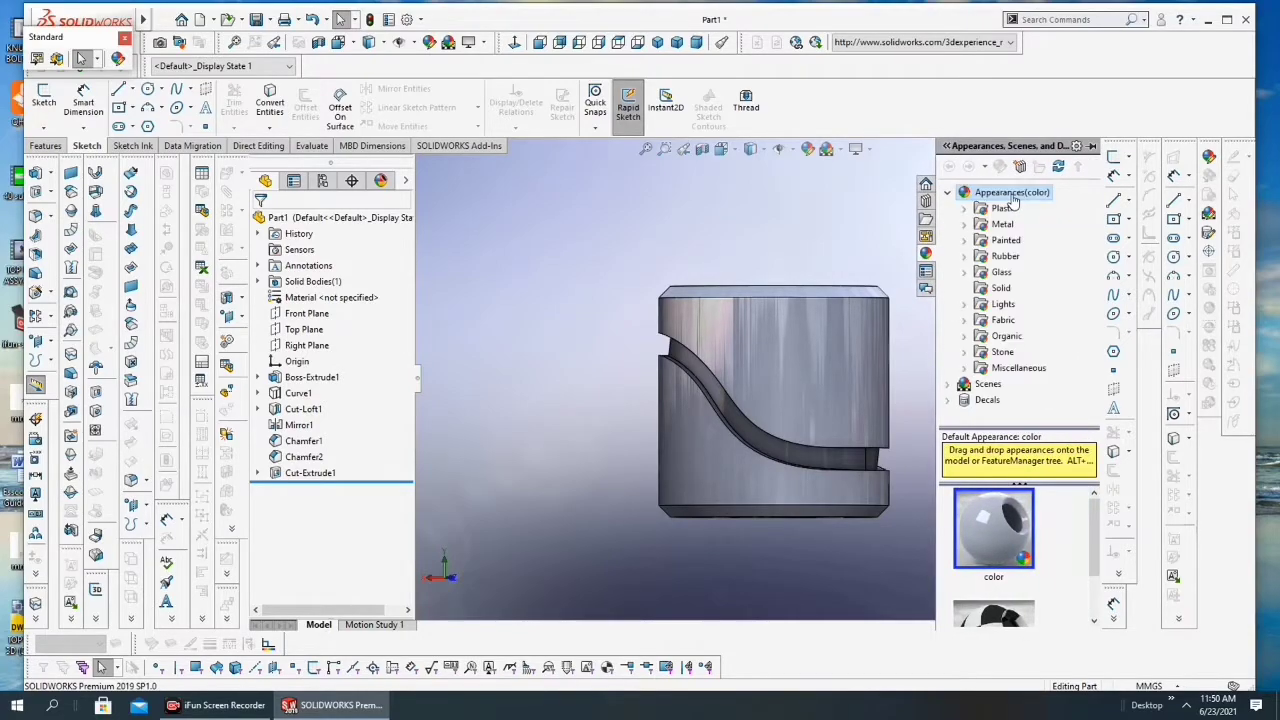
left_click(1004, 225)
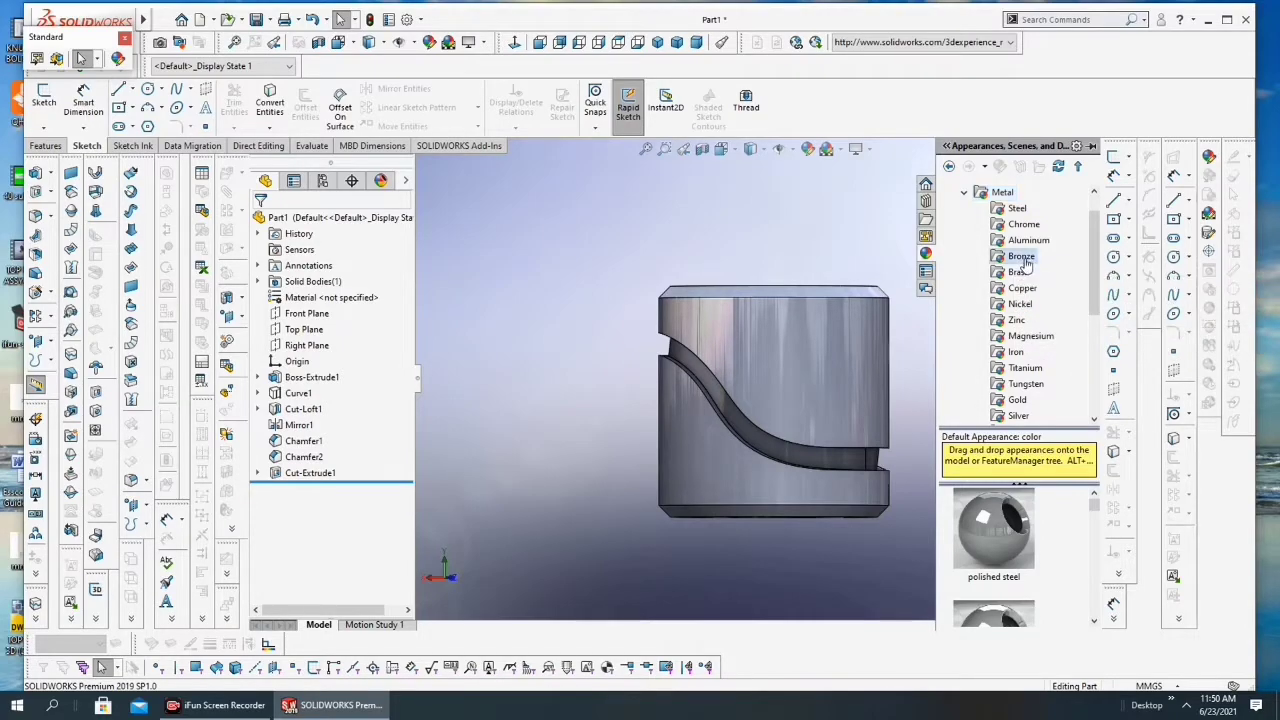
left_click(1021, 257)
double_click(1005, 530)
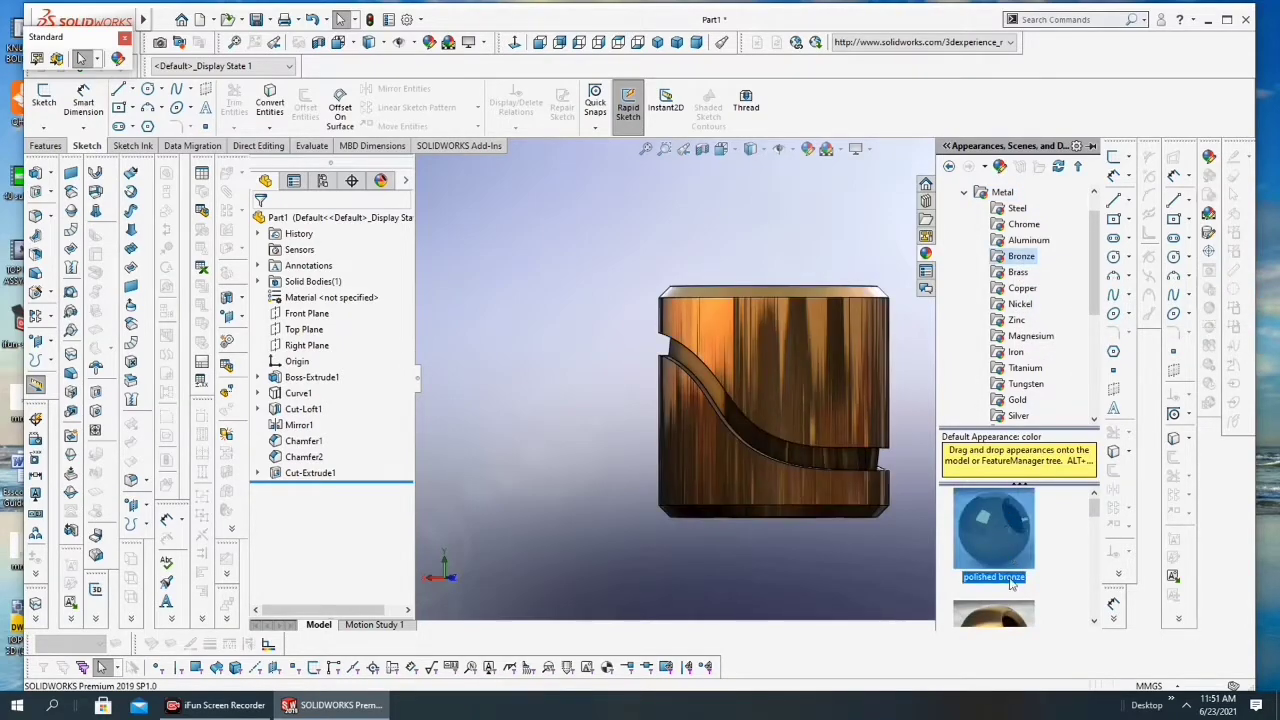
mouse_move(1094, 513)
left_mouse_down()
mouse_move(1092, 592)
mouse_move(1092, 578)
left_mouse_up()
double_click(1015, 612)
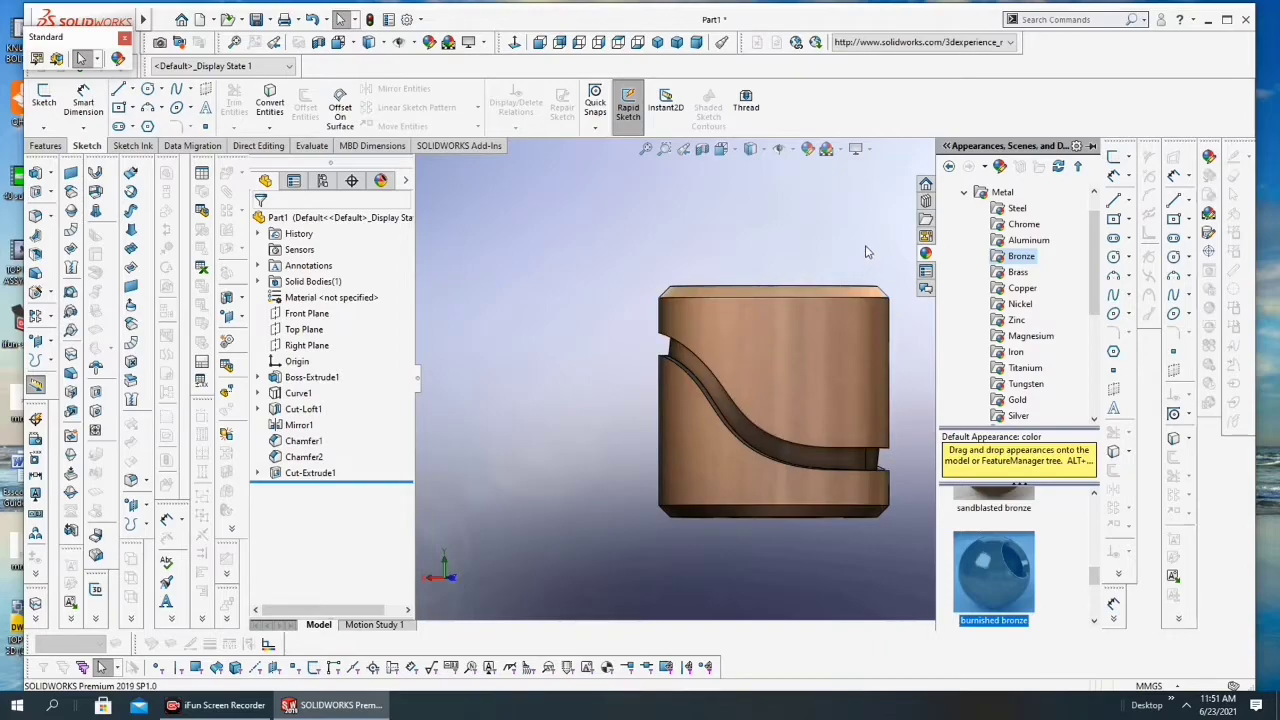
mouse_move(908, 289)
middle_mouse_down()
mouse_move(923, 309)
mouse_move(1006, 306)
mouse_move(1014, 265)
mouse_move(931, 260)
mouse_move(904, 276)
mouse_move(940, 289)
middle_mouse_up()
left_click(702, 352)
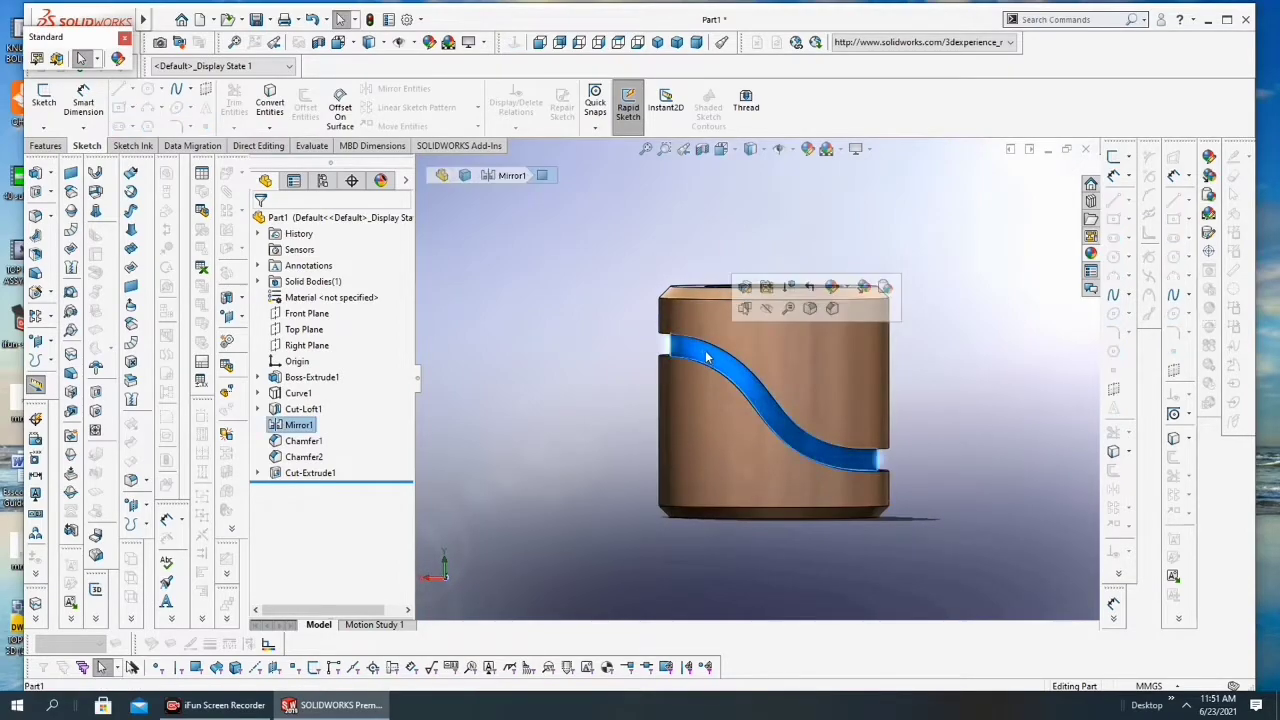
left_click(993, 404)
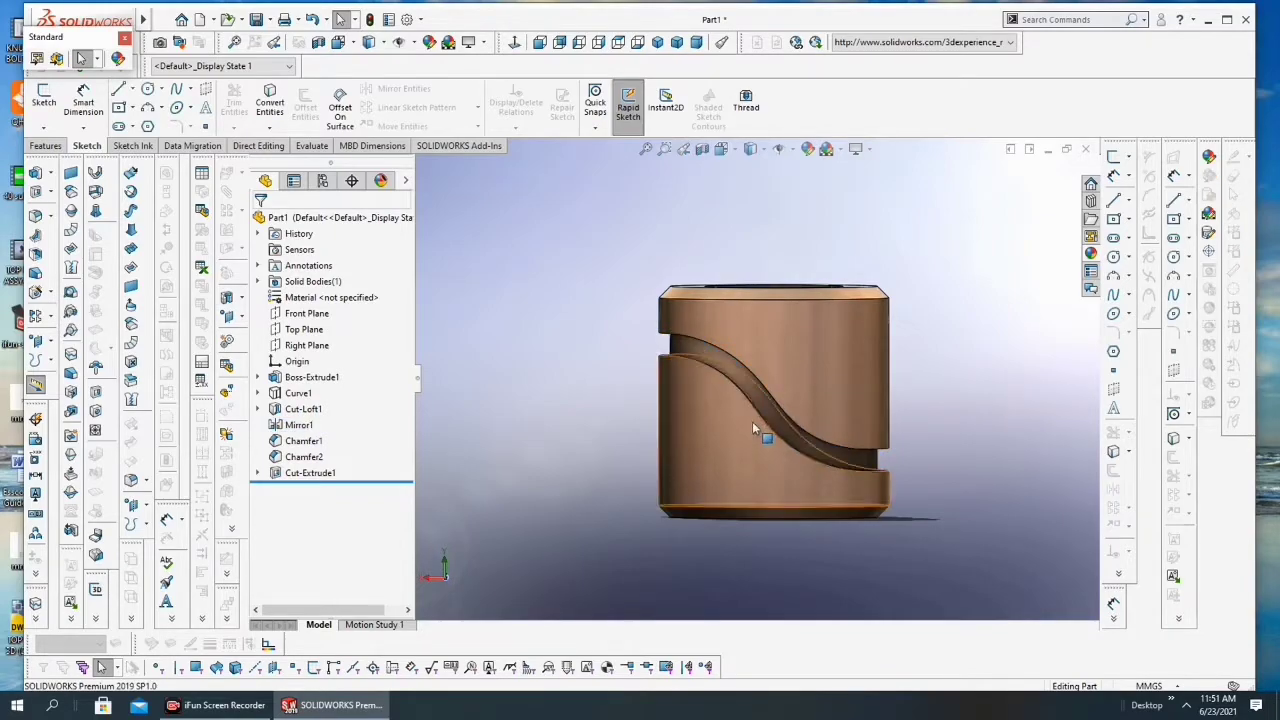
left_click(744, 390)
scroll(979, 434, "up", 1)
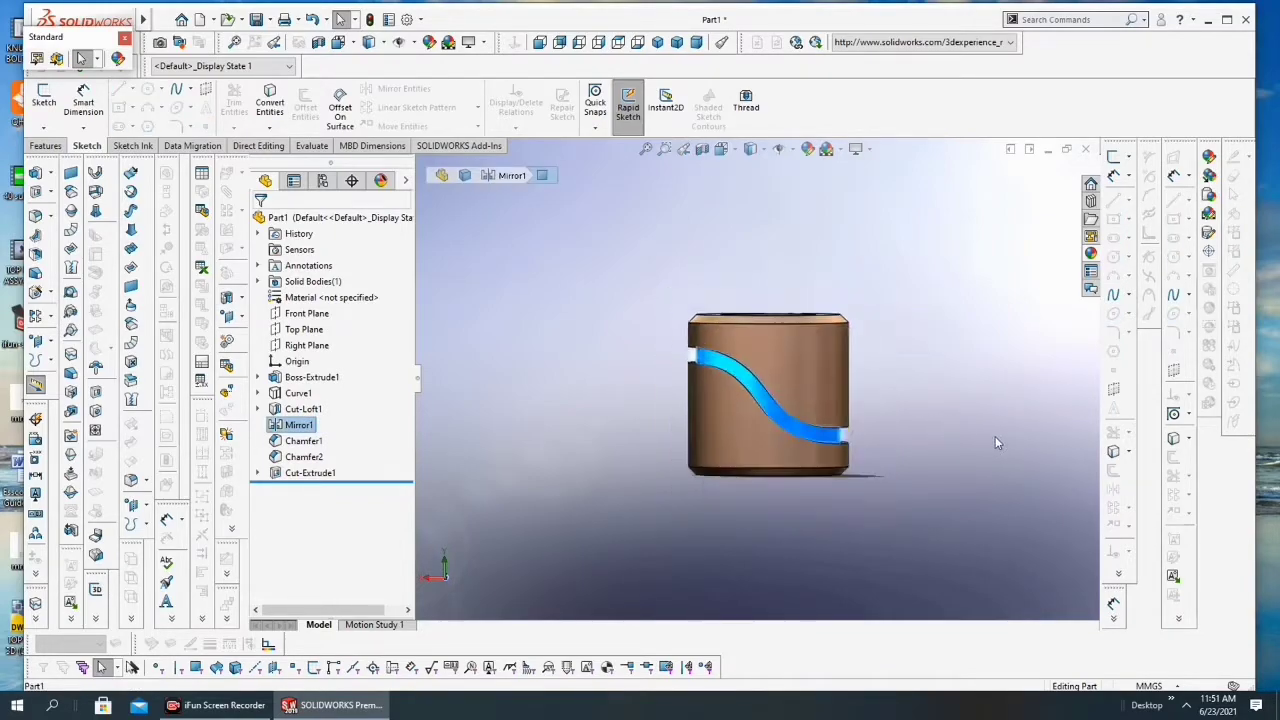
scroll(995, 436, "down", 2)
scroll(585, 368, "down", 1)
key("f")
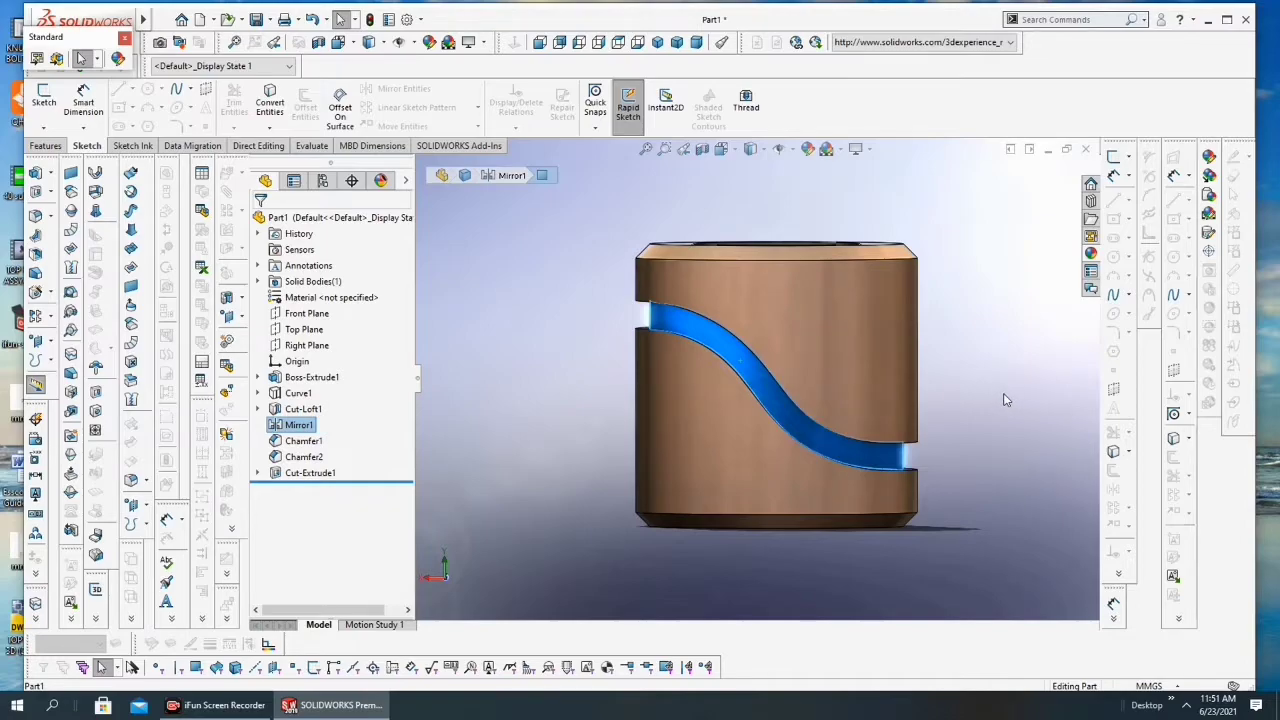
key("ctrl+Left")
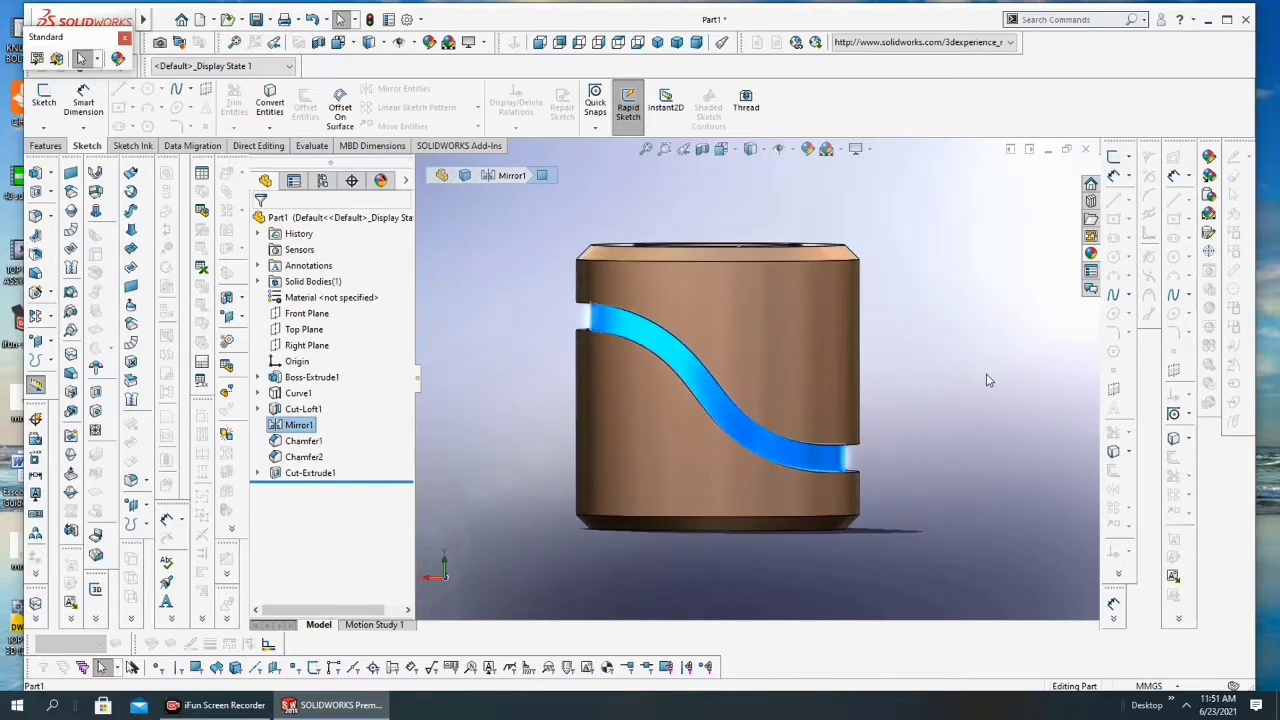
left_click(734, 152)
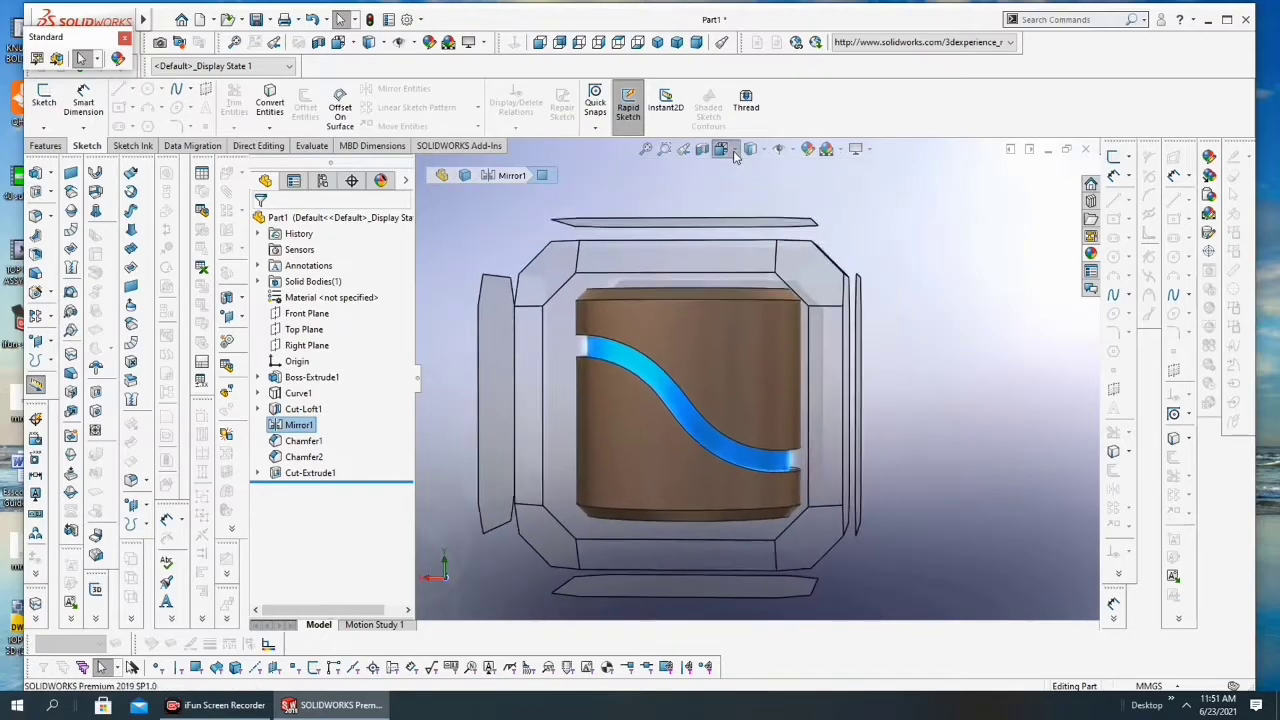
left_click(816, 191)
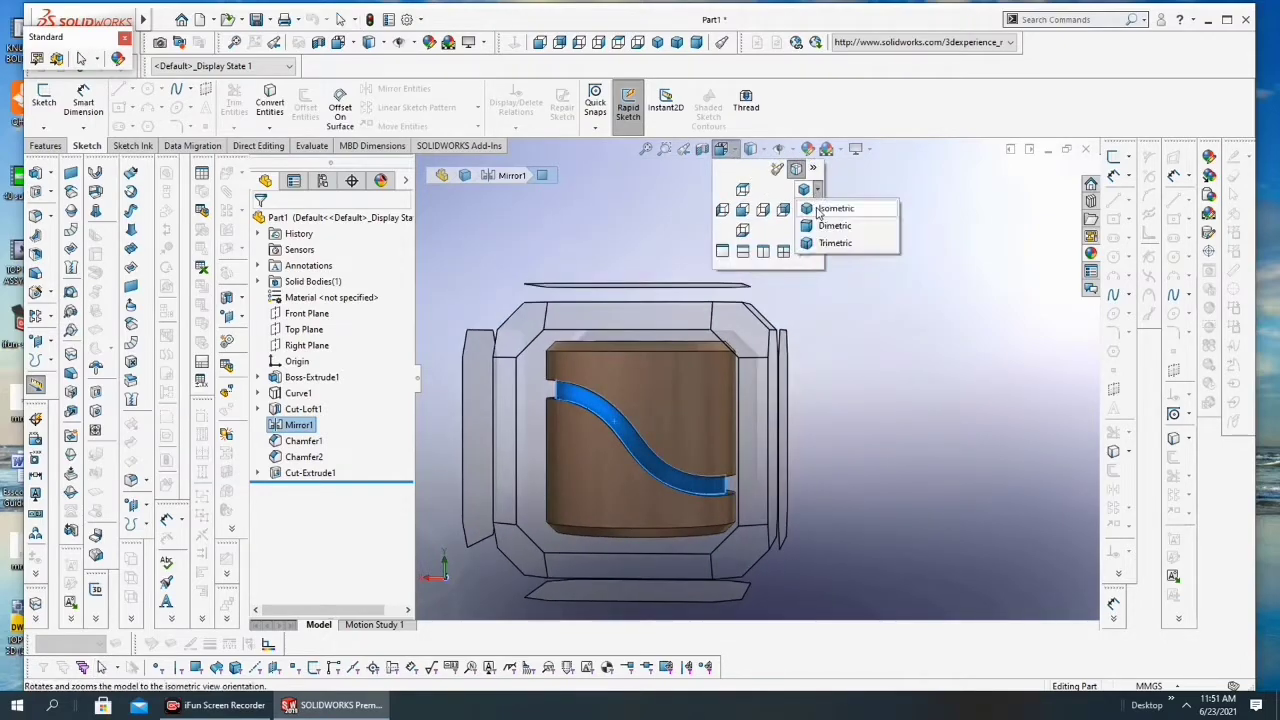
left_click(812, 207)
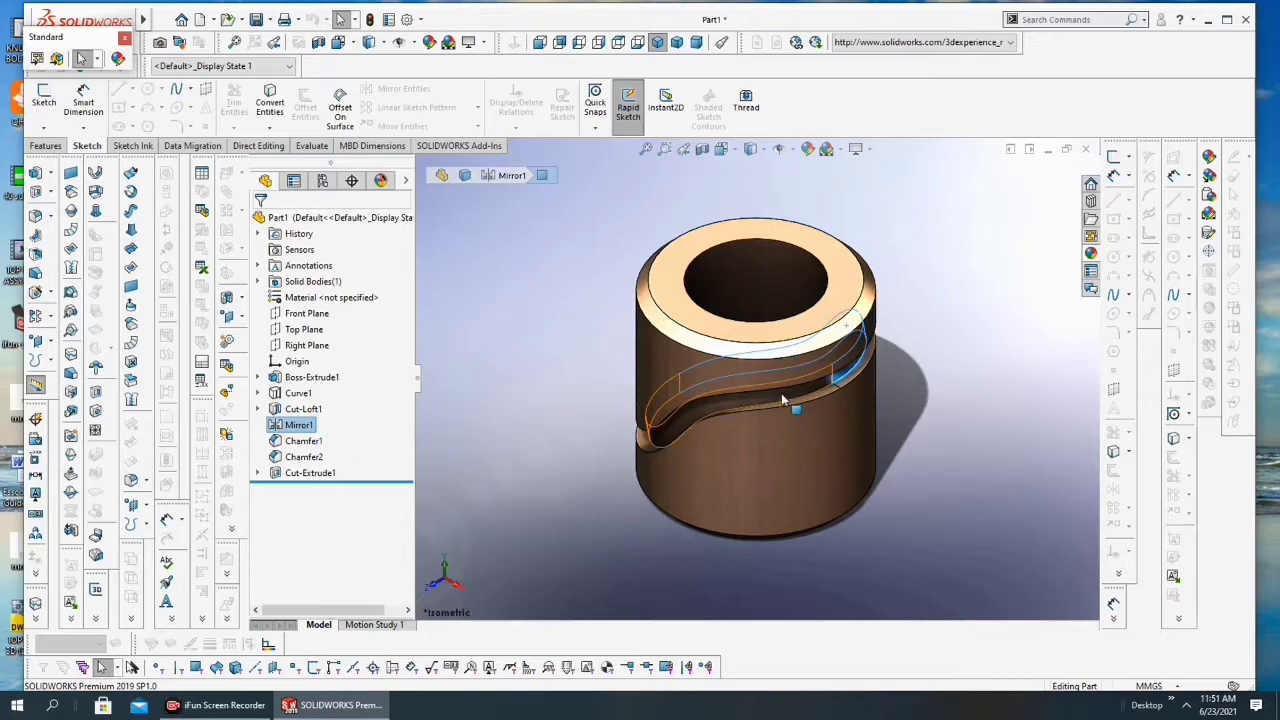
left_click(781, 393)
scroll(781, 393, "down", 2)
scroll(700, 398, "down", 2)
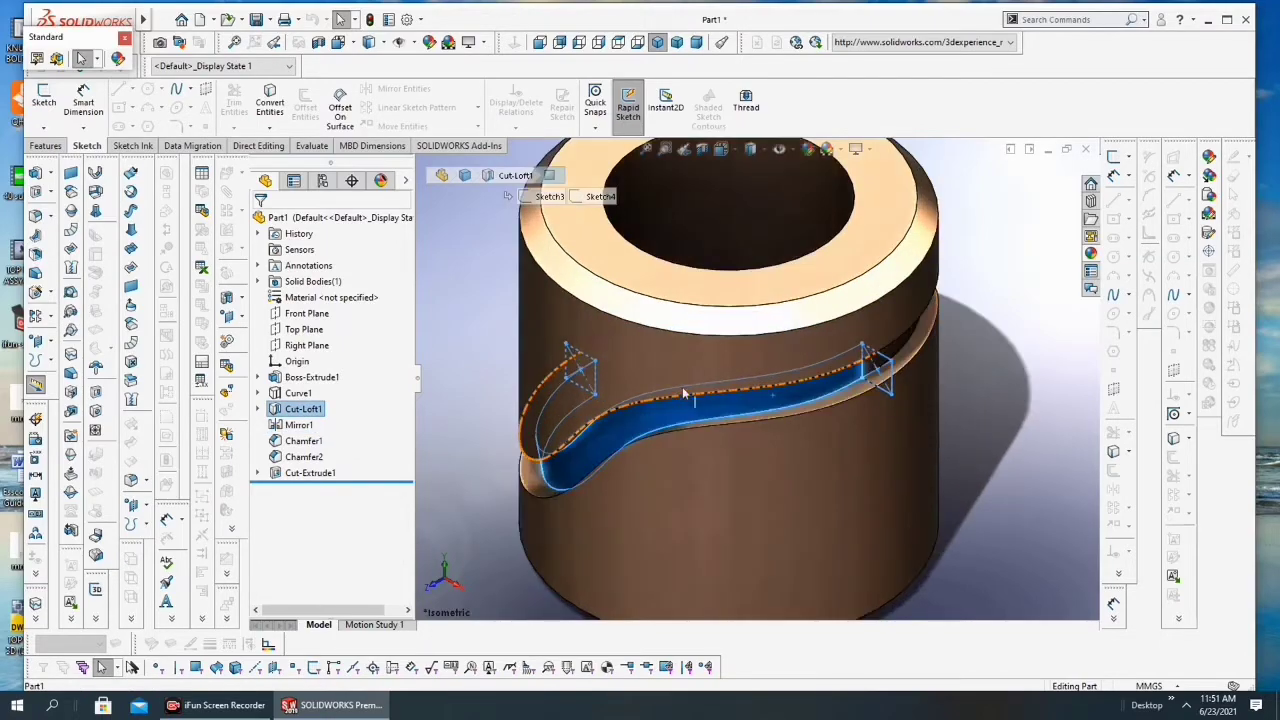
scroll(697, 390, "up", 2)
scroll(700, 400, "down", 3)
scroll(900, 373, "down", 2)
scroll(900, 373, "up", 3)
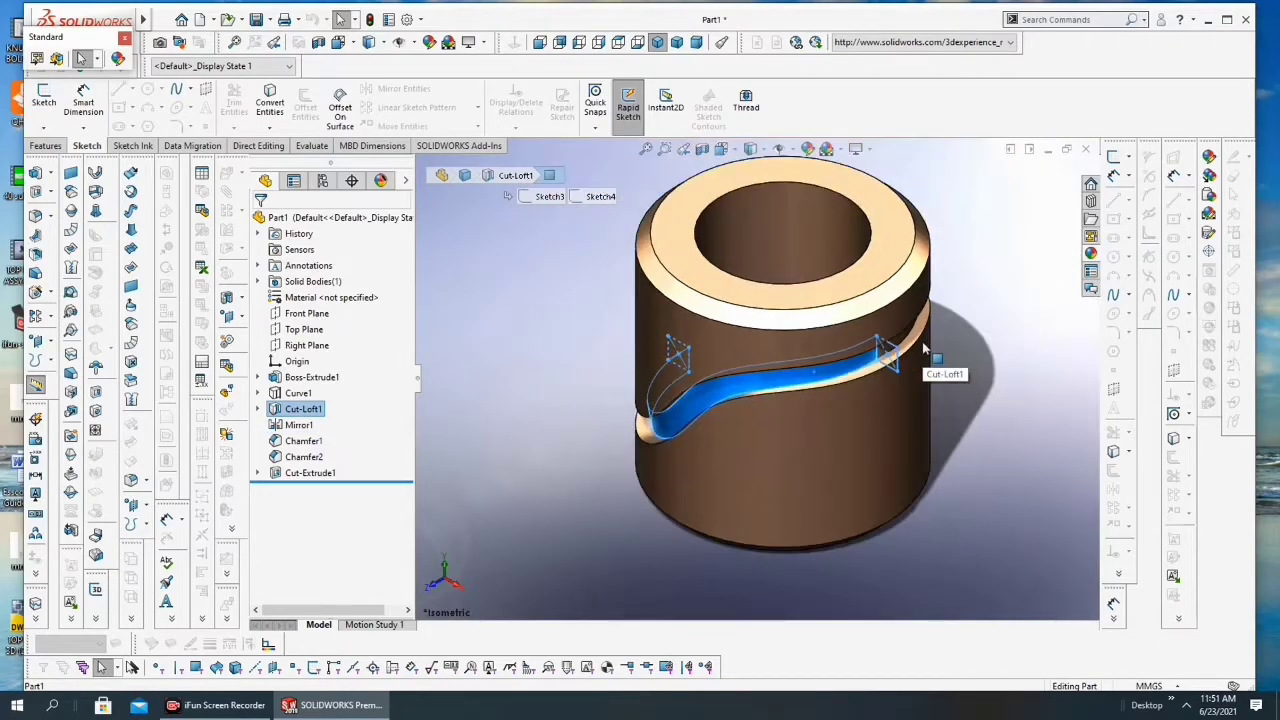
left_click(1005, 436)
left_click(740, 392)
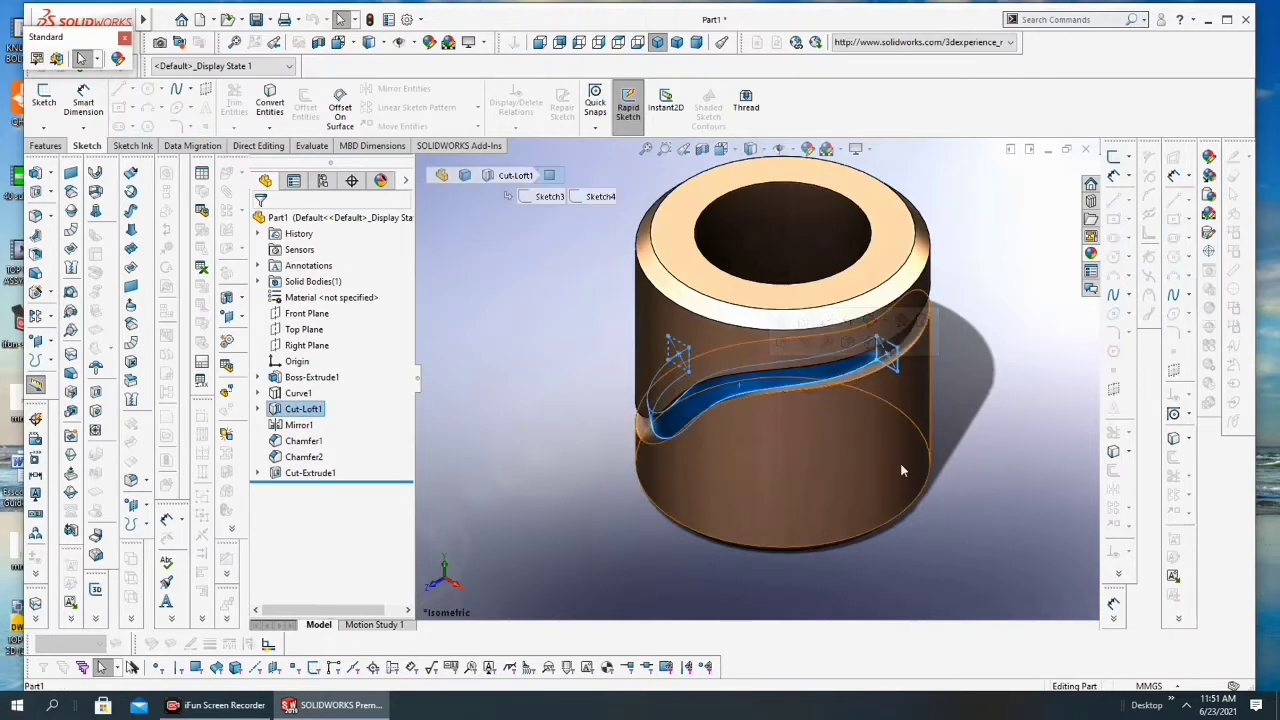
left_click(1019, 445)
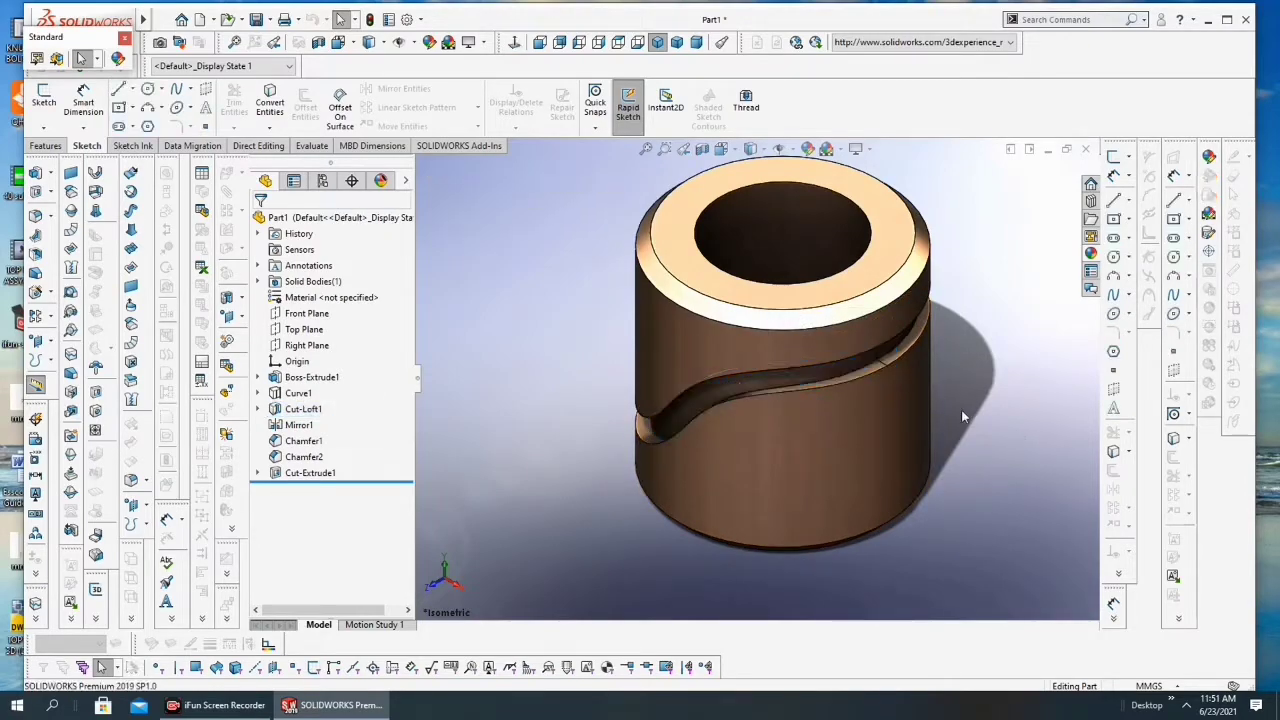
mouse_move(931, 384)
middle_mouse_down()
mouse_move(712, 349)
mouse_move(725, 352)
middle_mouse_up()
left_click(725, 362)
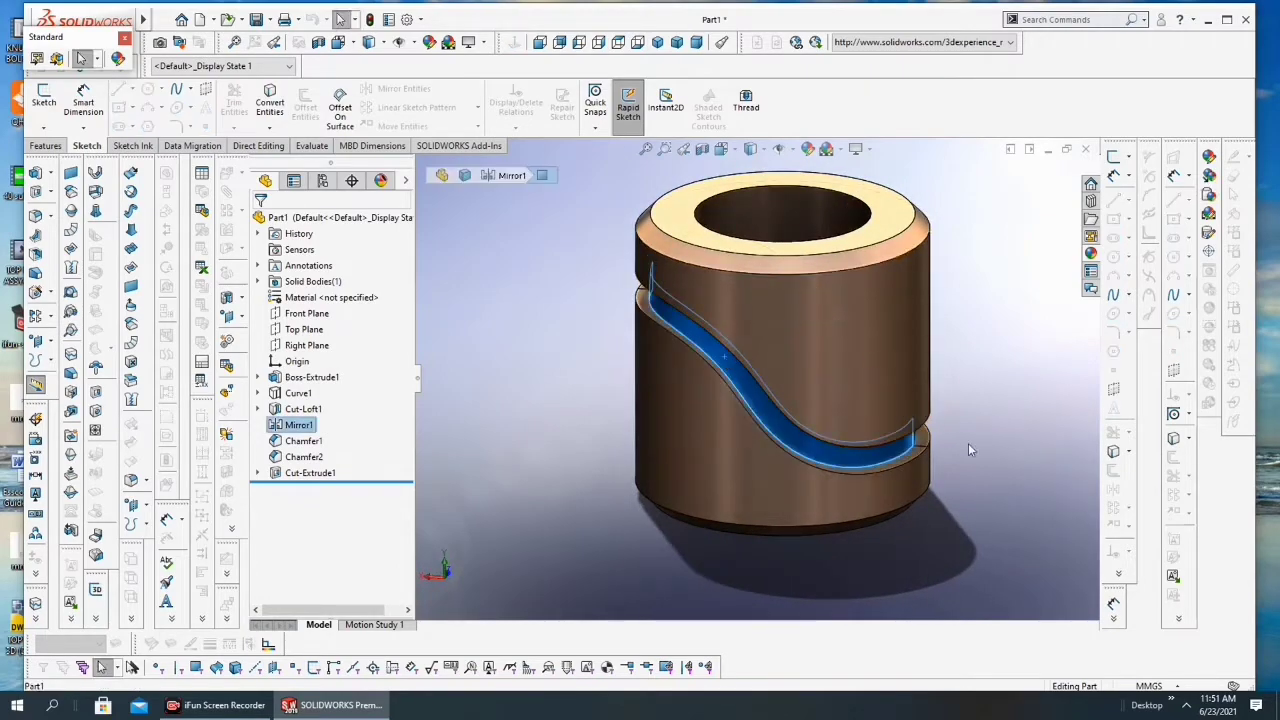
left_click(721, 148)
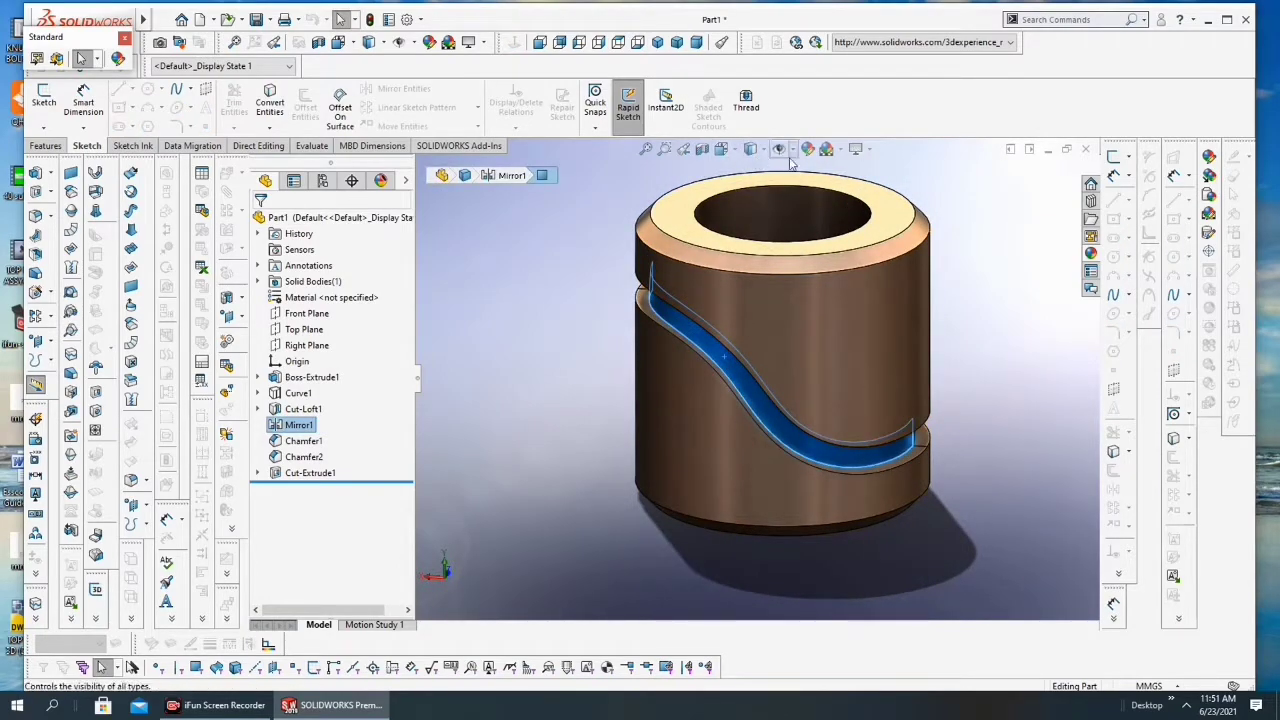
left_click(700, 200)
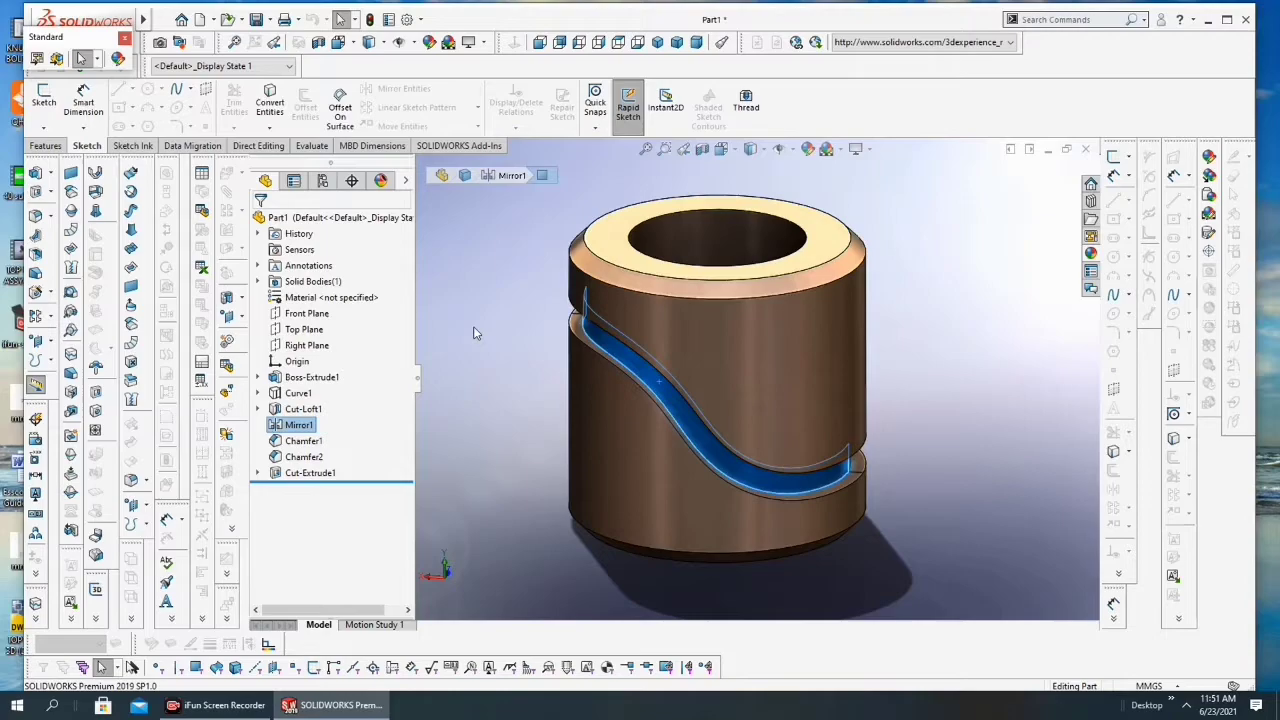
key("ctrl+Right")
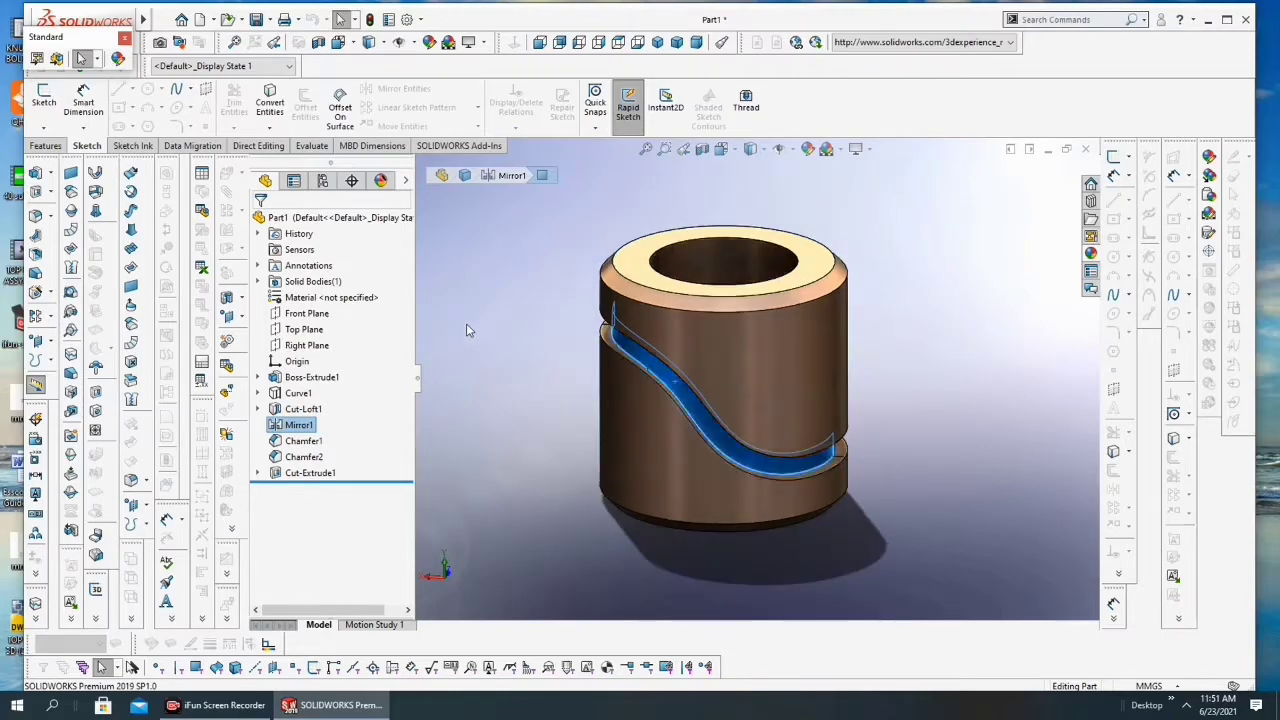